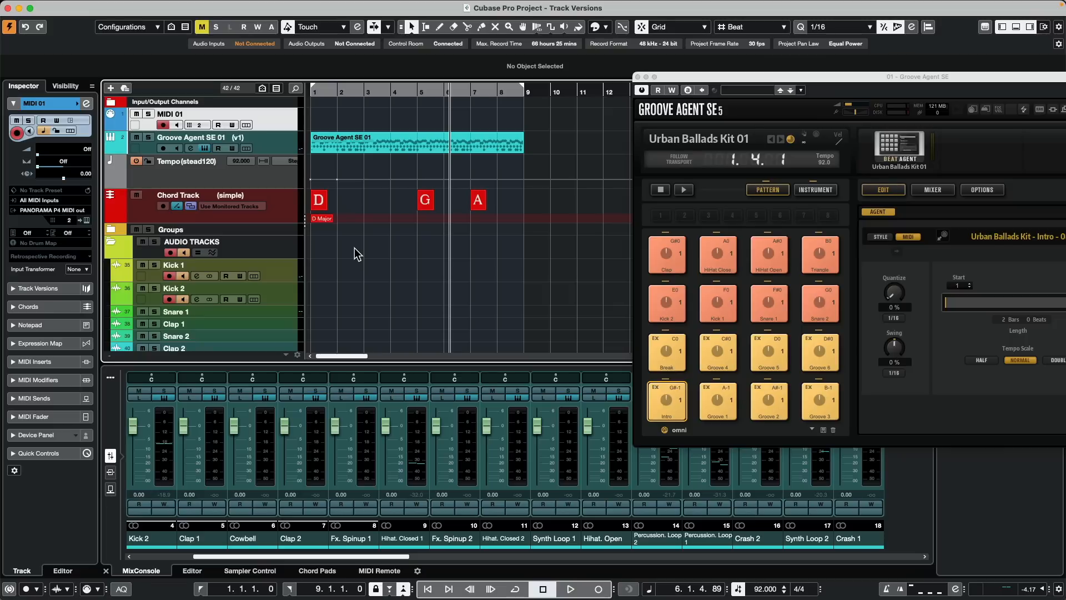
Place Groove Agent's Intro pattern on the MIDI 01 track at bar 1 and color the event red
{"action": "left_click", "coordinate": [667, 401]}
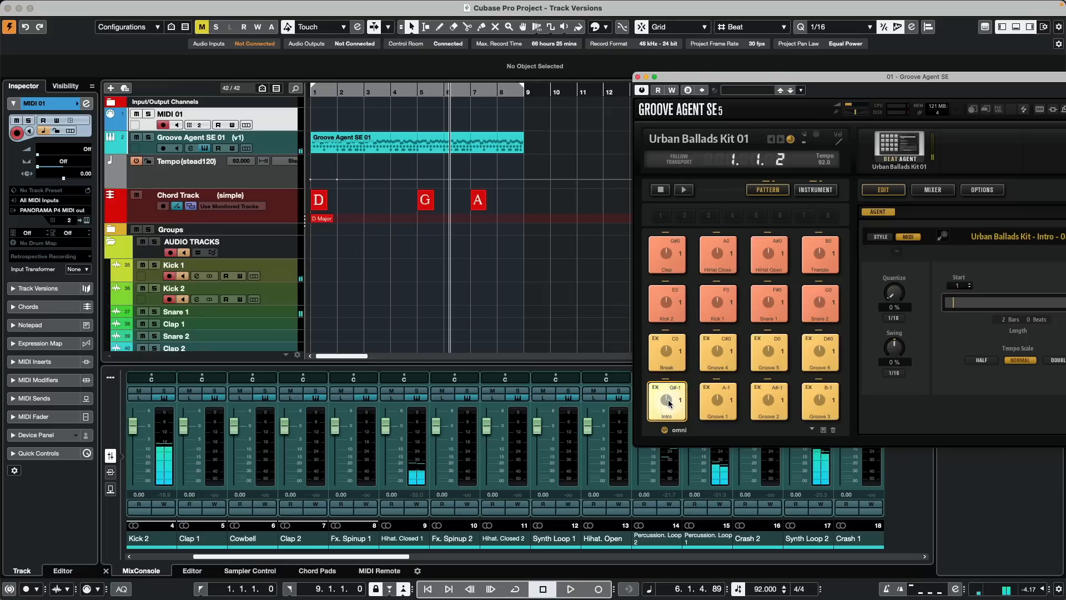
{"action": "left_click_drag", "start_coordinate": [671, 404], "coordinate": [314, 121]}
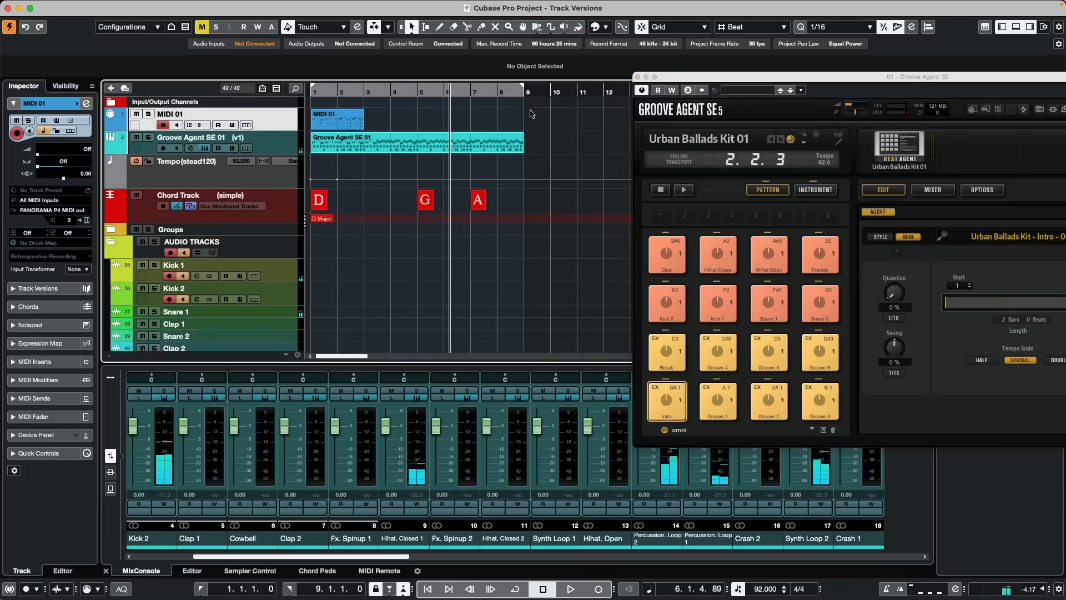
{"action": "left_click", "coordinate": [596, 27]}
{"action": "left_click", "coordinate": [601, 59]}
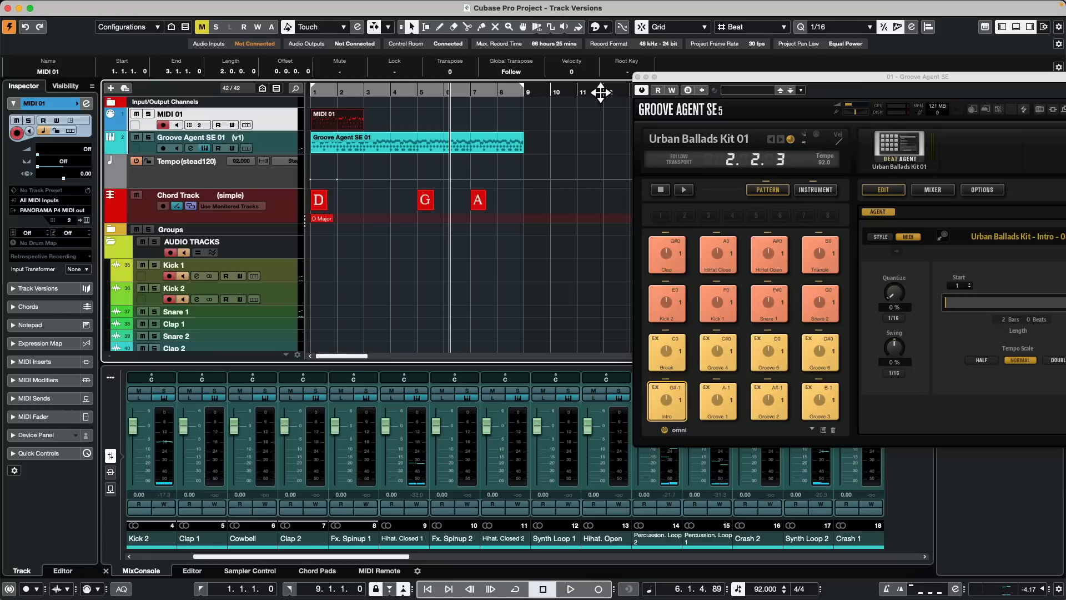
{"action": "left_click", "coordinate": [435, 119]}
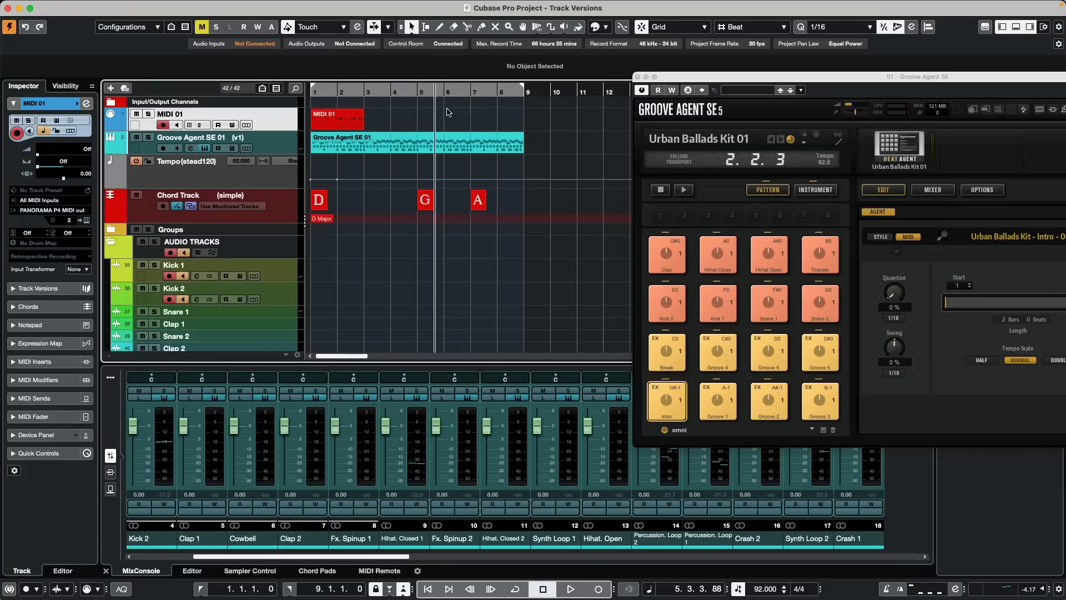
Try moving the red MIDI 01 event to bar 8.3, and undo the move
{"action": "left_click_drag", "start_coordinate": [341, 123], "coordinate": [541, 123]}
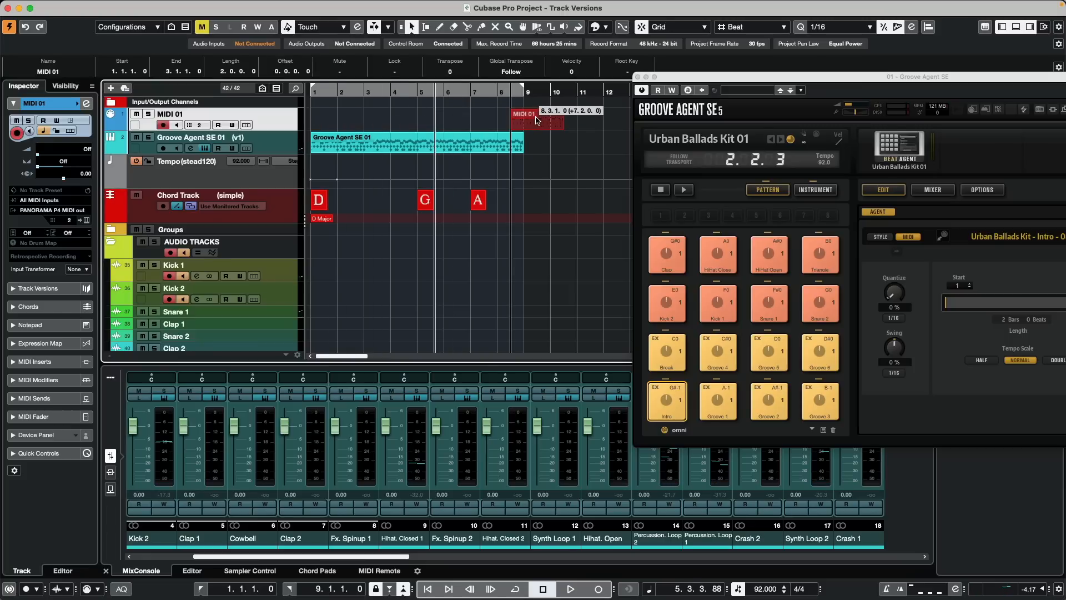
{"action": "left_click", "coordinate": [314, 90]}
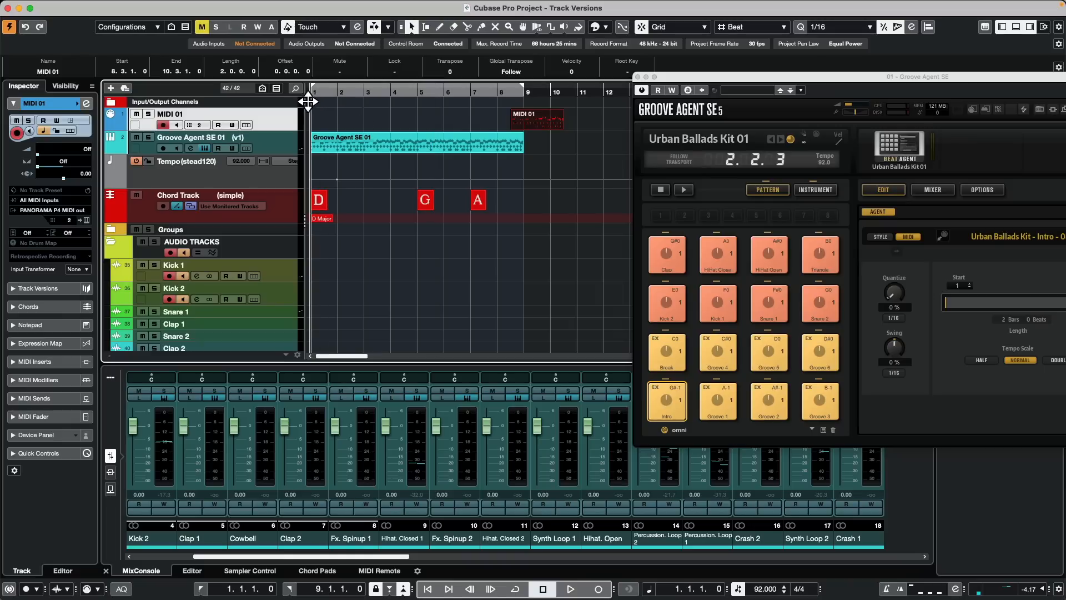
{"action": "key", "text": "super+z"}
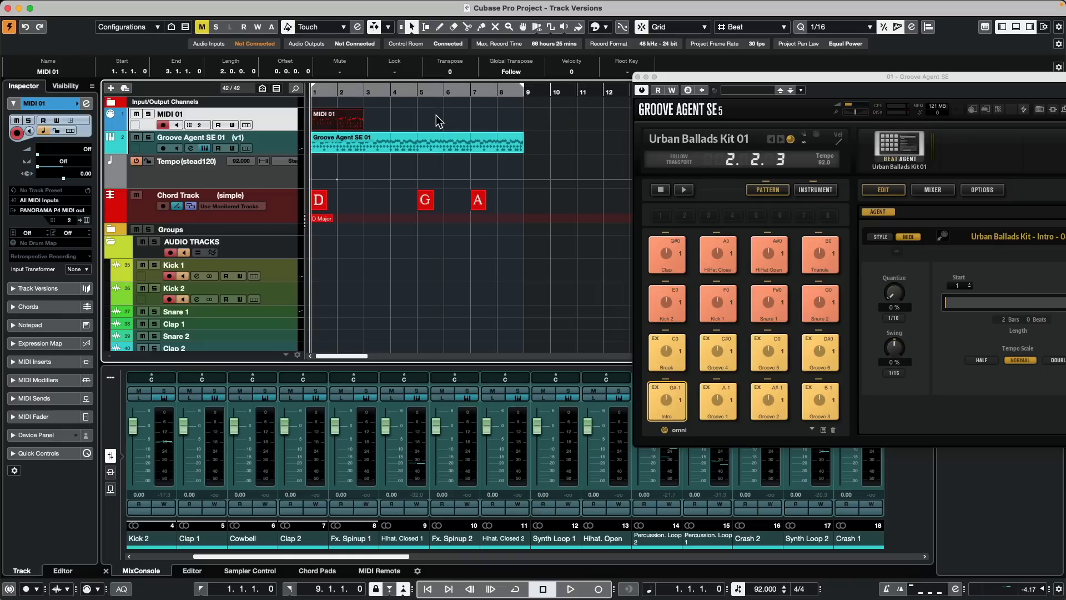
Duplicate the MIDI 01 track and erase the copied event from the duplicate
{"action": "right_click", "coordinate": [278, 115]}
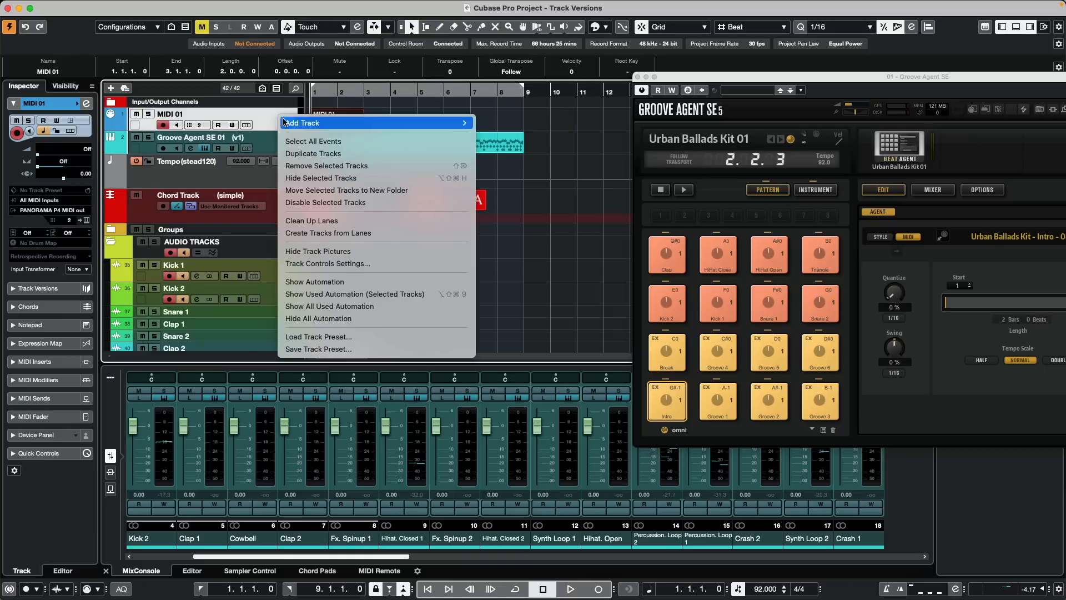
{"action": "left_click", "coordinate": [359, 153]}
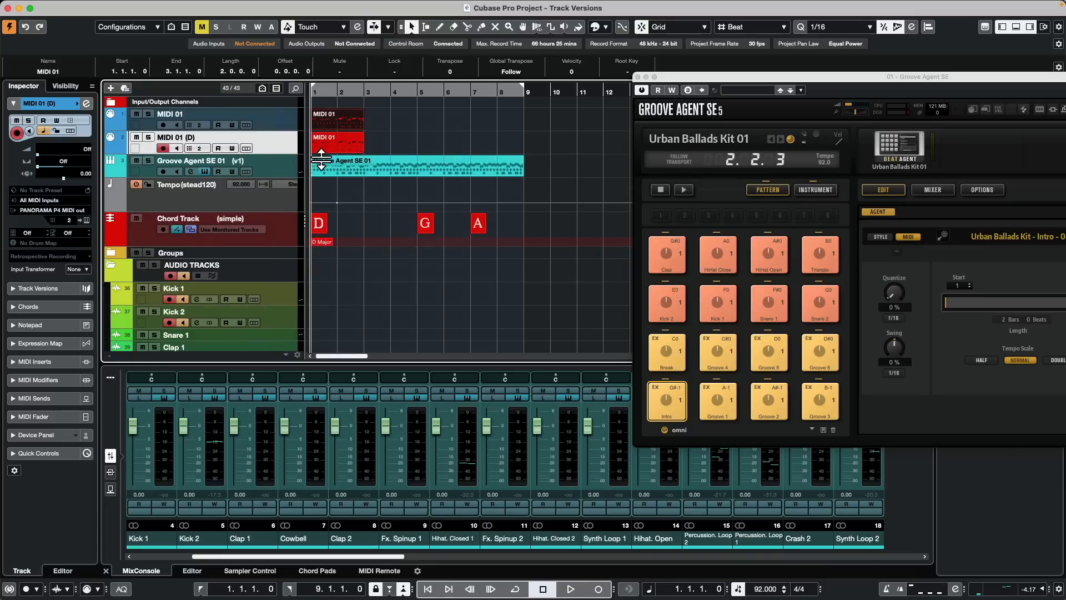
{"action": "right_click", "coordinate": [367, 153]}
{"action": "left_click", "coordinate": [409, 151]}
{"action": "left_click", "coordinate": [319, 142]}
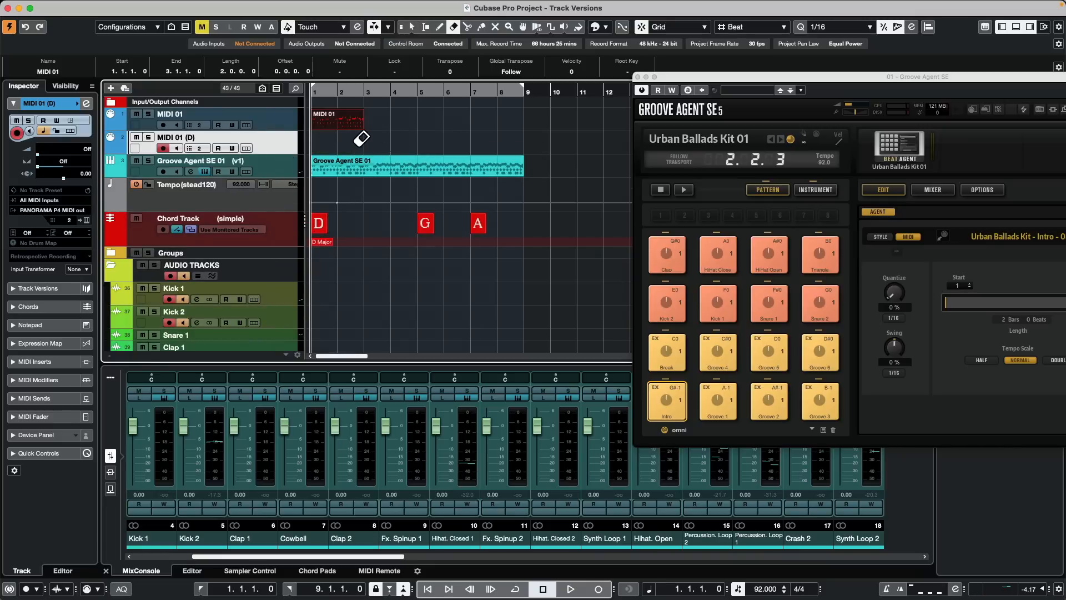
Remove the duplicated MIDI track and select the original MIDI 01 track
{"action": "key", "text": "Delete"}
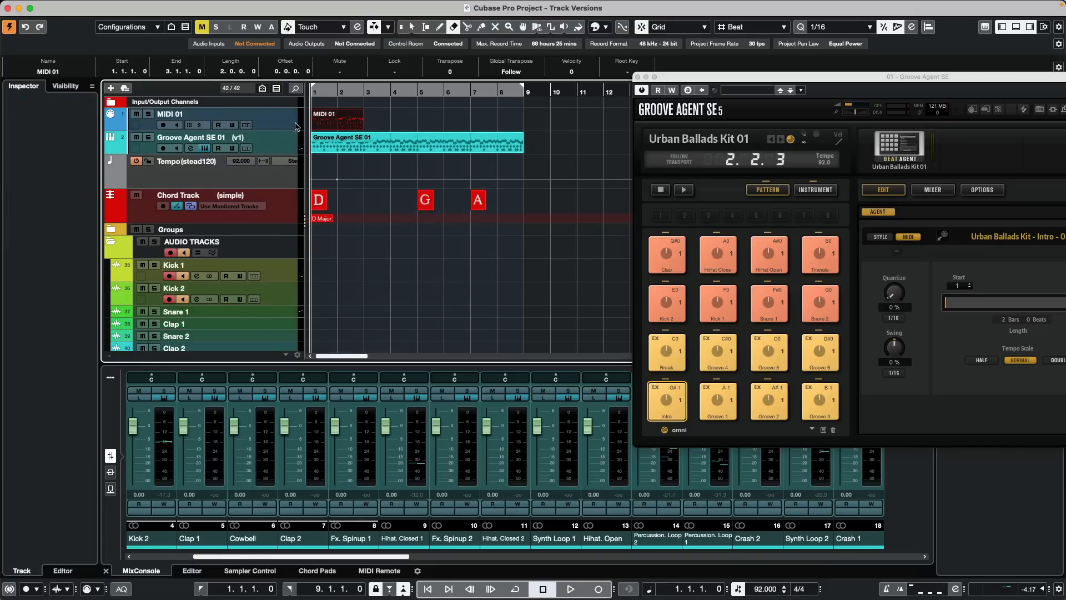
{"action": "left_click", "coordinate": [278, 112]}
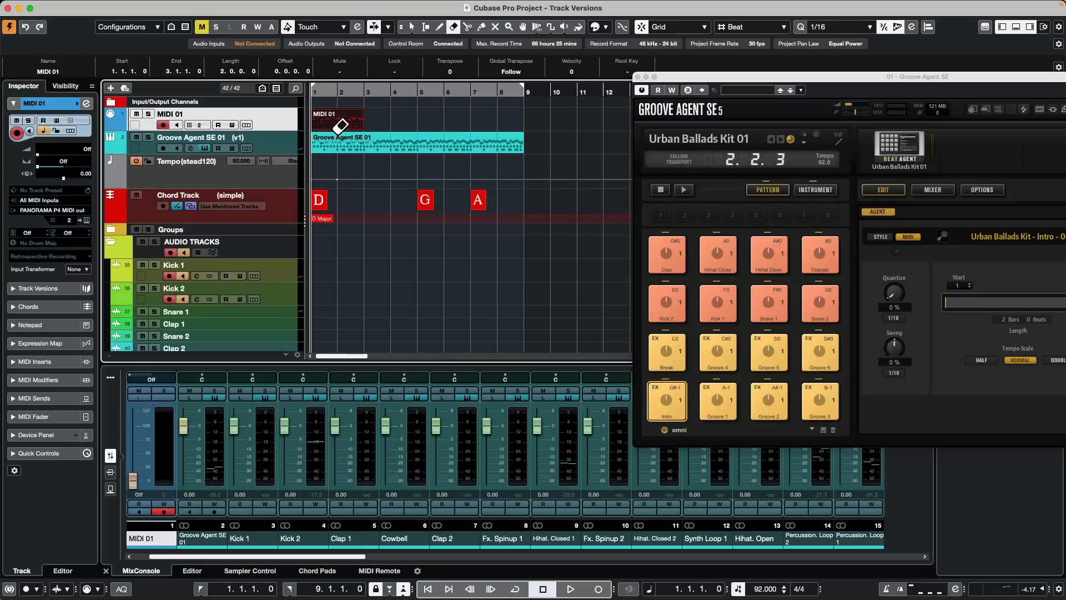
Look through the project's Track Versions commands with the MIDI 01 track selected
{"action": "right_click", "coordinate": [288, 119]}
{"action": "left_click", "coordinate": [270, 116]}
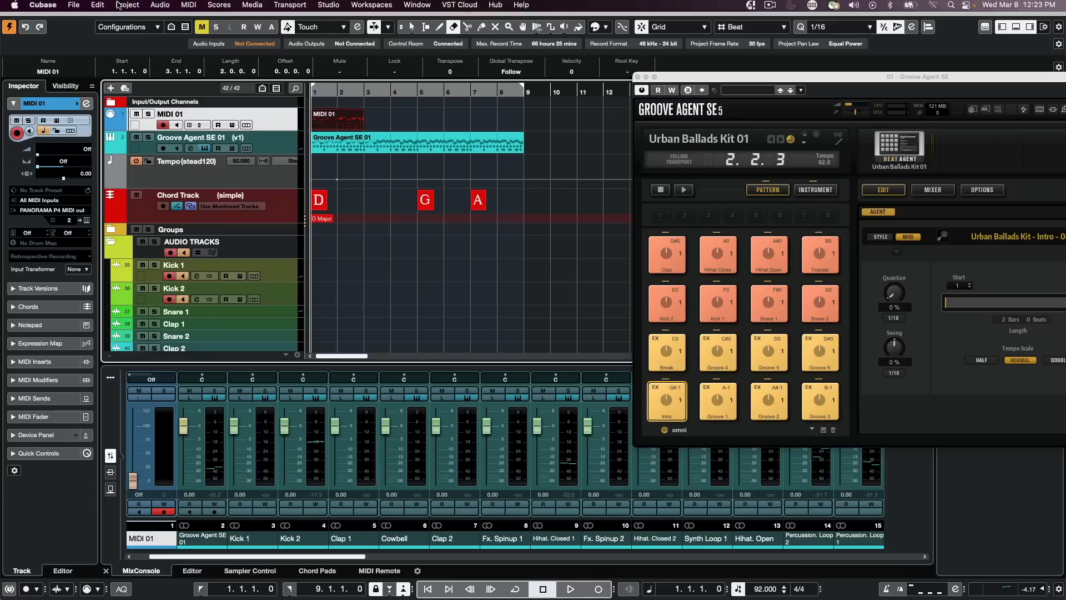
{"action": "left_click", "coordinate": [127, 6]}
{"action": "mouse_move", "coordinate": [161, 122]}
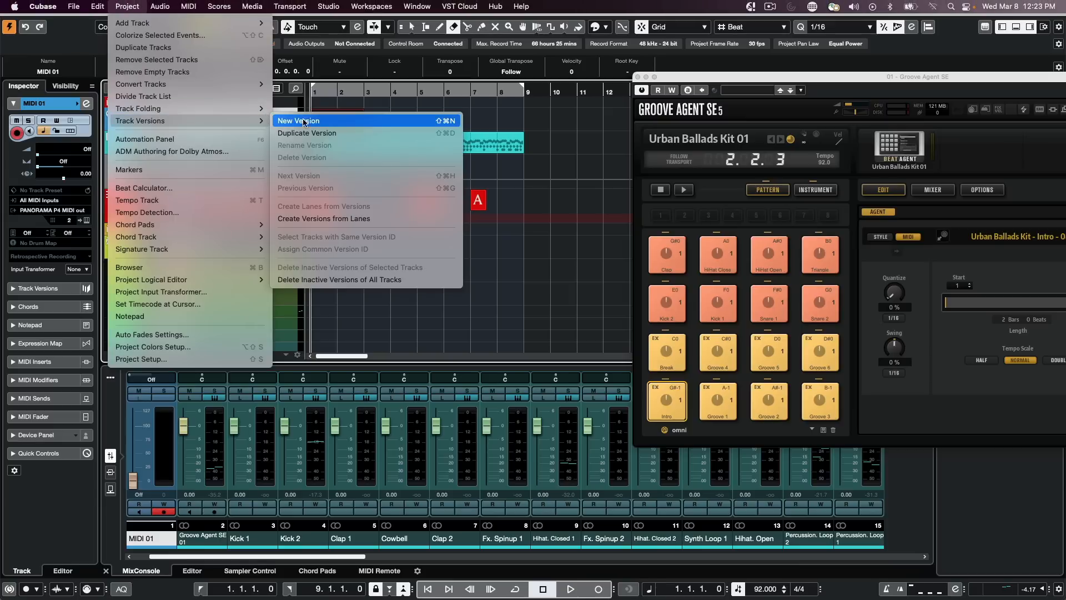
{"action": "left_click", "coordinate": [422, 124]}
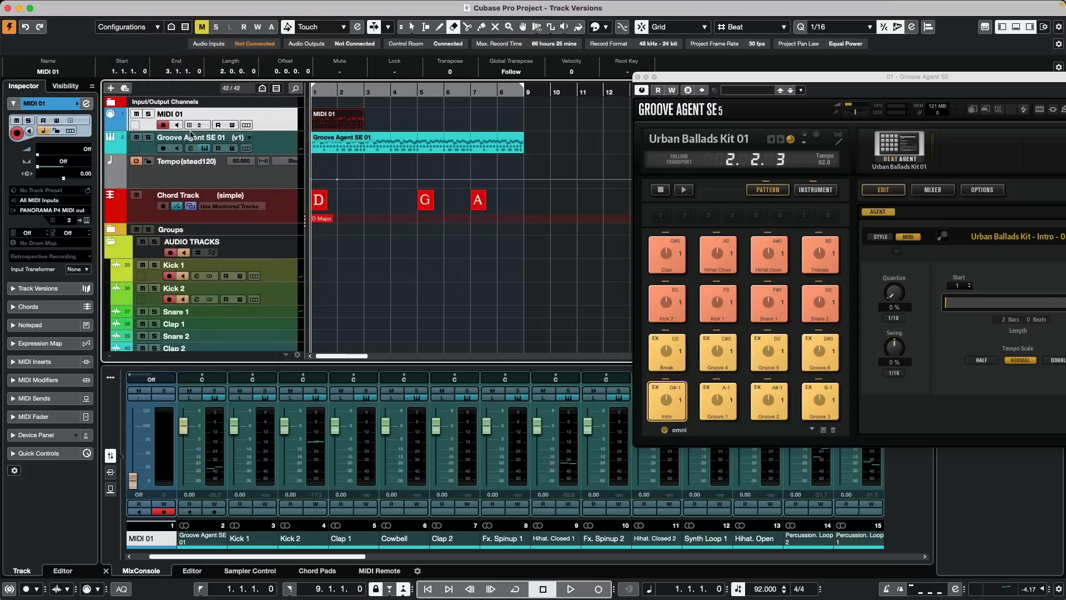
Create a new empty track version on MIDI 01, and switch the track back to version v1
{"action": "left_click", "coordinate": [251, 117]}
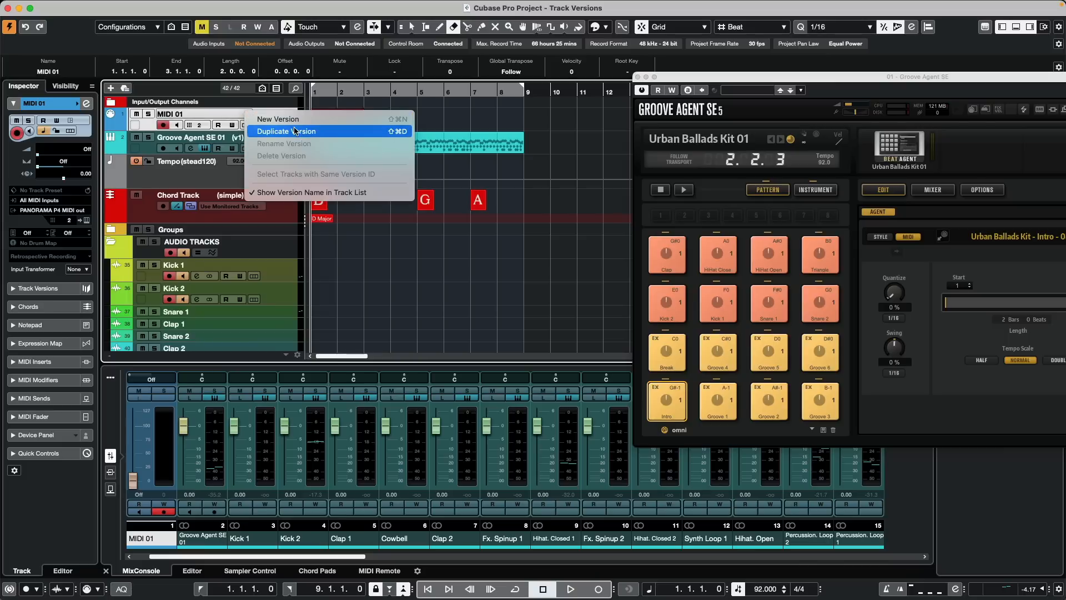
{"action": "left_click", "coordinate": [294, 122]}
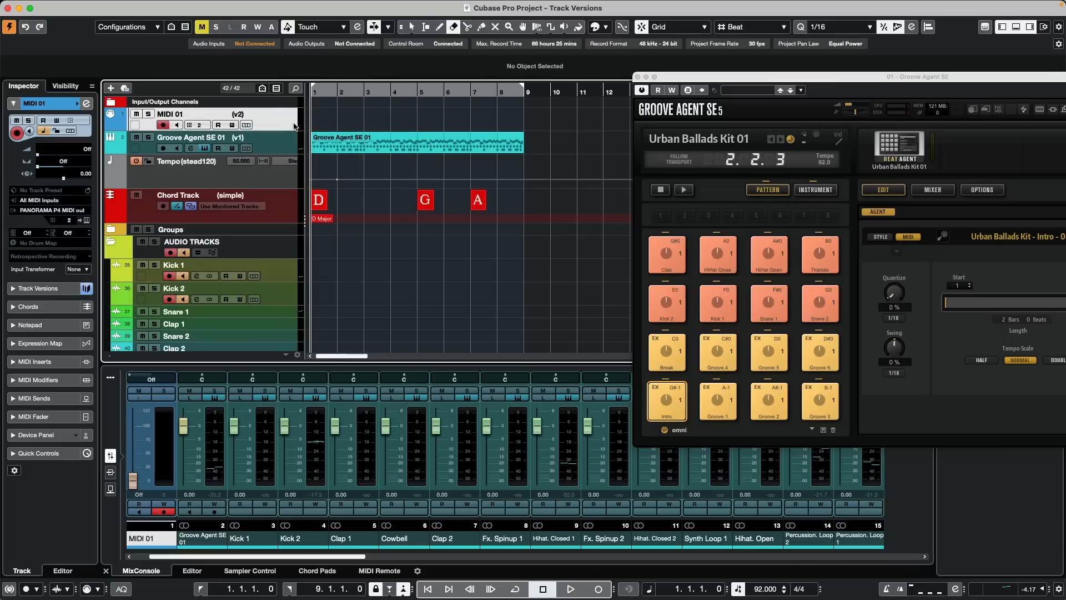
{"action": "key", "text": "1"}
{"action": "left_click", "coordinate": [248, 115]}
{"action": "left_click", "coordinate": [265, 106]}
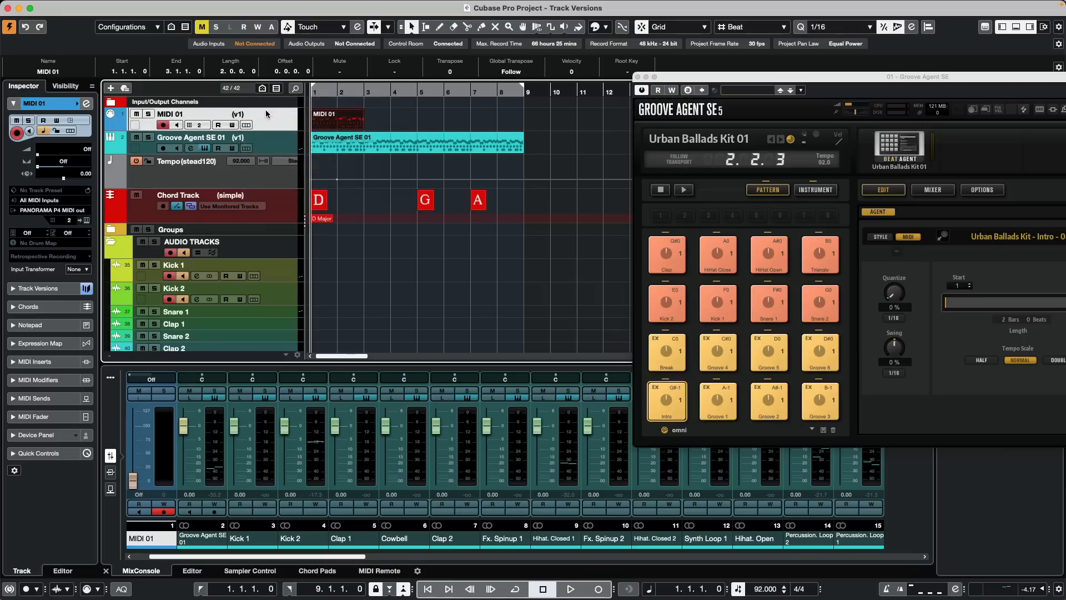
Switch MIDI 01 to version v2 and place Groove Agent's Groove 3 pattern at bar 1
{"action": "left_click", "coordinate": [249, 115]}
{"action": "left_click", "coordinate": [261, 129]}
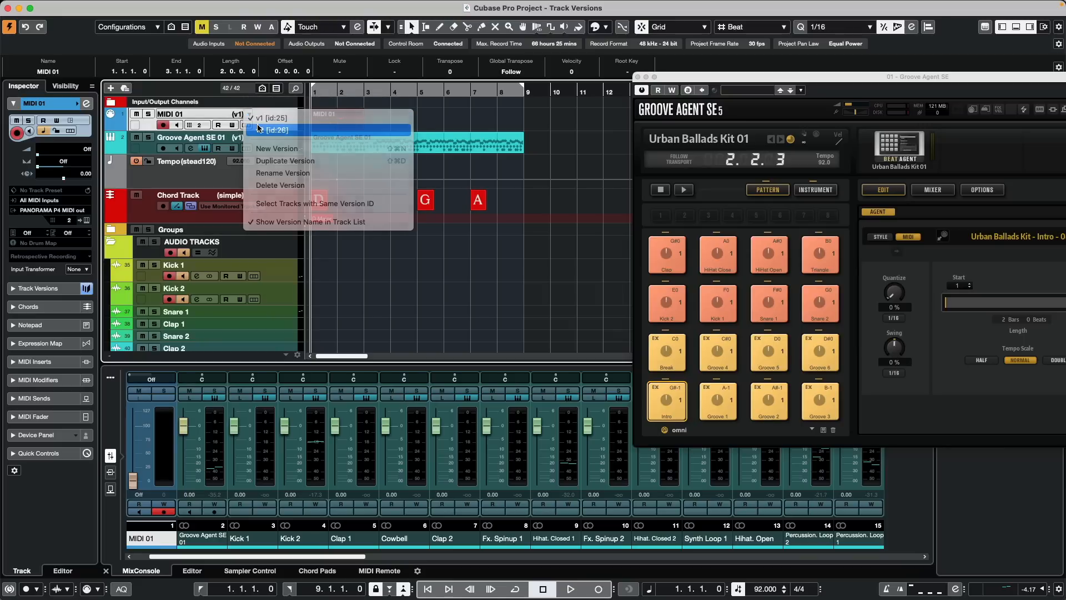
{"action": "left_click_drag", "start_coordinate": [831, 386], "coordinate": [314, 117]}
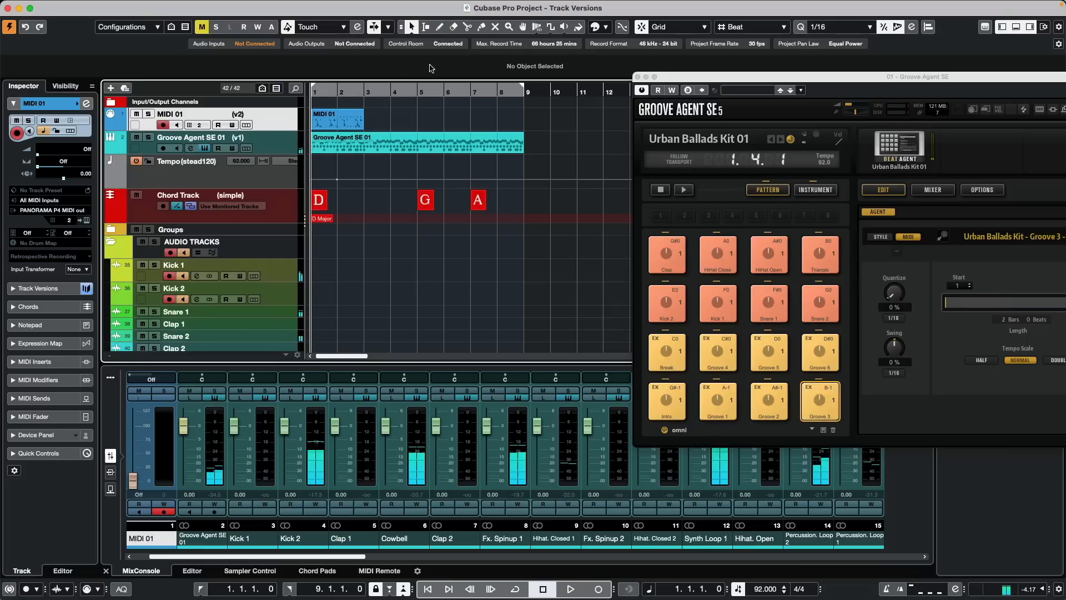
Alternate the MIDI 01 track between versions v1 and v2 to compare them, ending on v1
{"action": "left_click", "coordinate": [251, 114]}
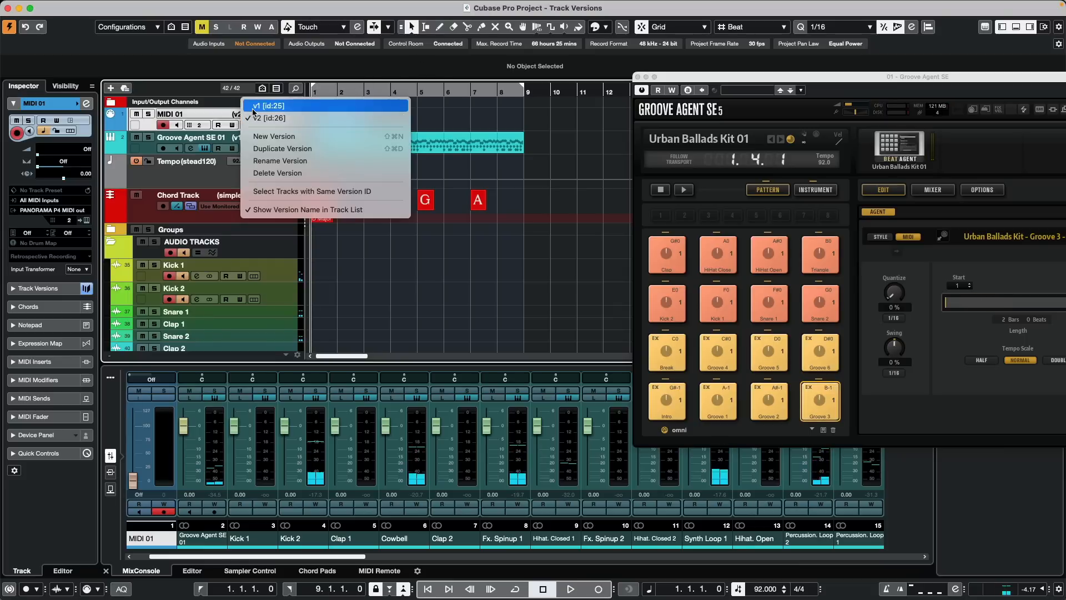
{"action": "left_click", "coordinate": [248, 116]}
{"action": "left_click", "coordinate": [248, 114]}
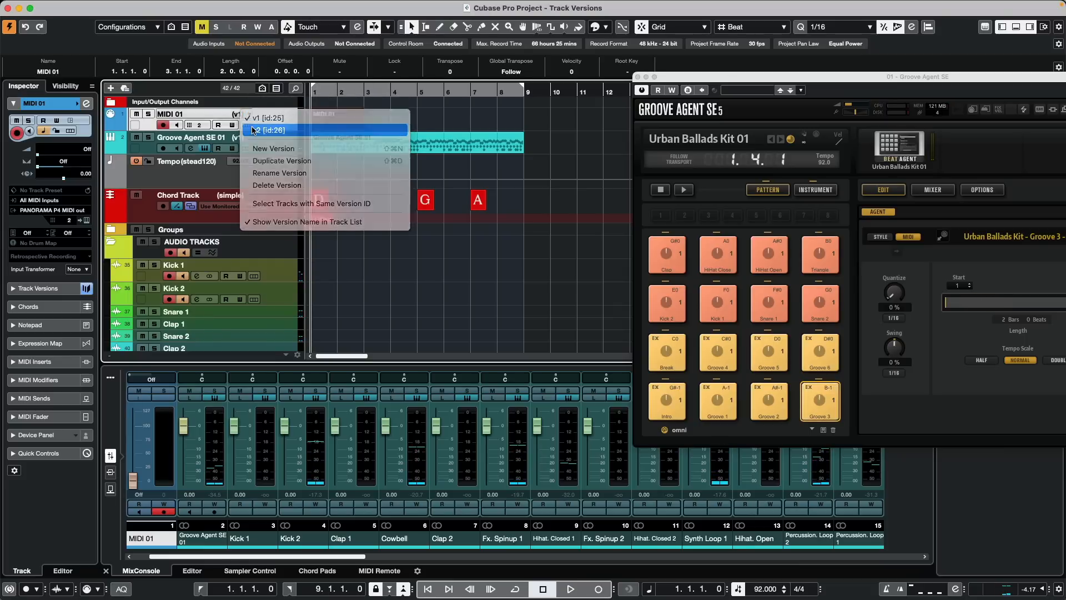
{"action": "left_click", "coordinate": [248, 124]}
{"action": "left_click", "coordinate": [247, 114]}
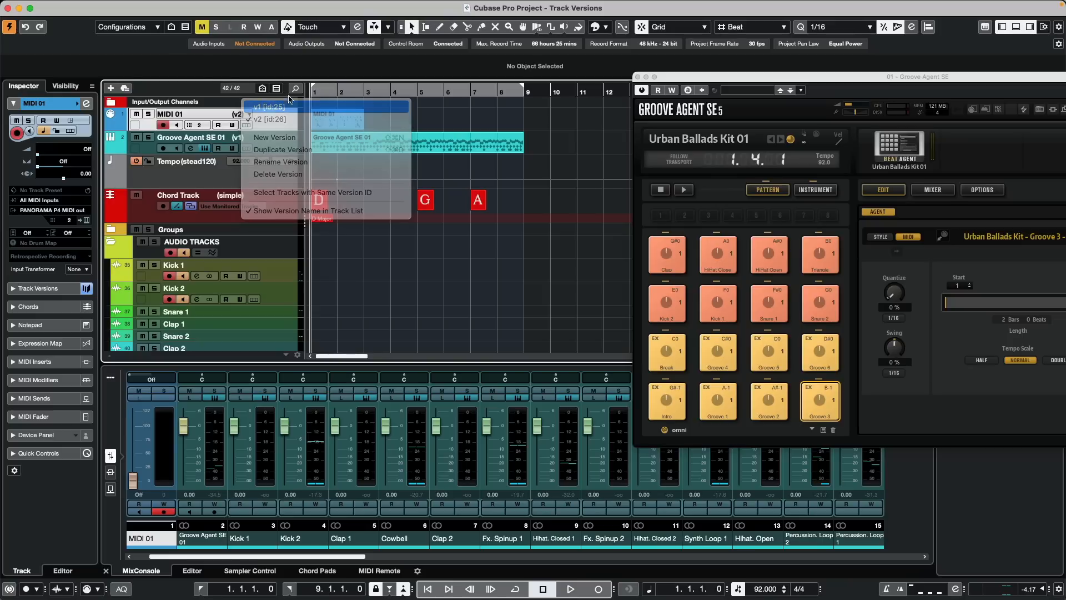
{"action": "left_click", "coordinate": [248, 107]}
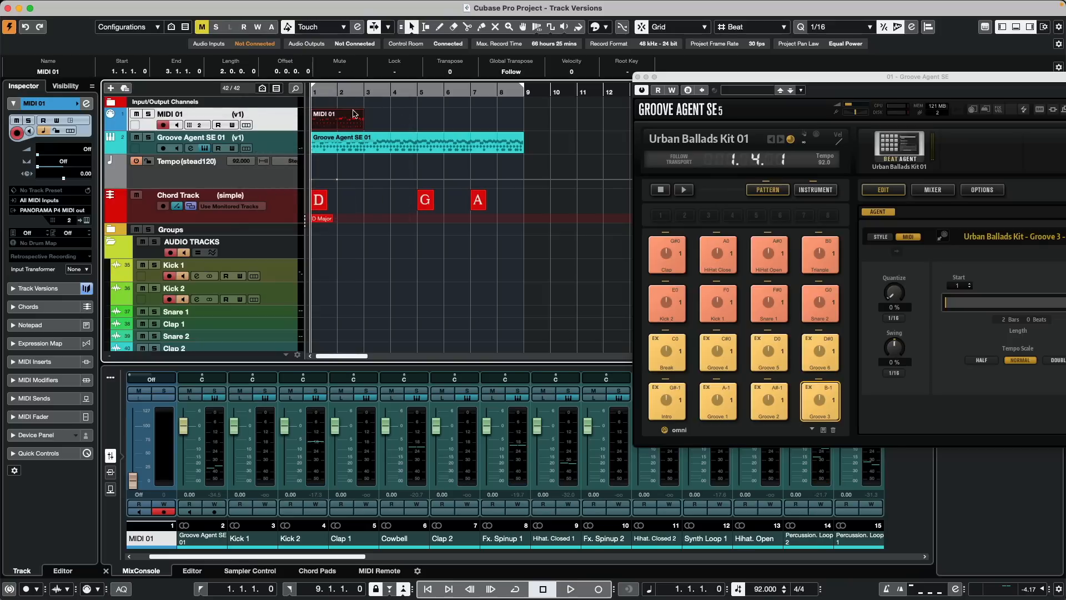
Rename the MIDI 01 track's version v1 as "beat" and version v2 as "ride"
{"action": "double_click", "coordinate": [244, 114]}
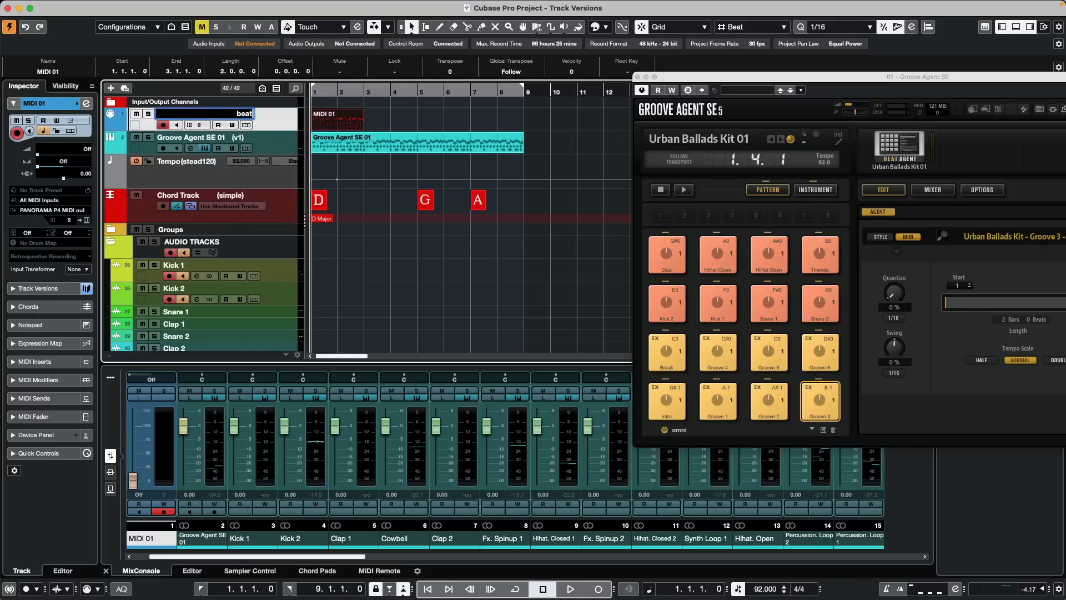
{"action": "key", "text": "Return"}
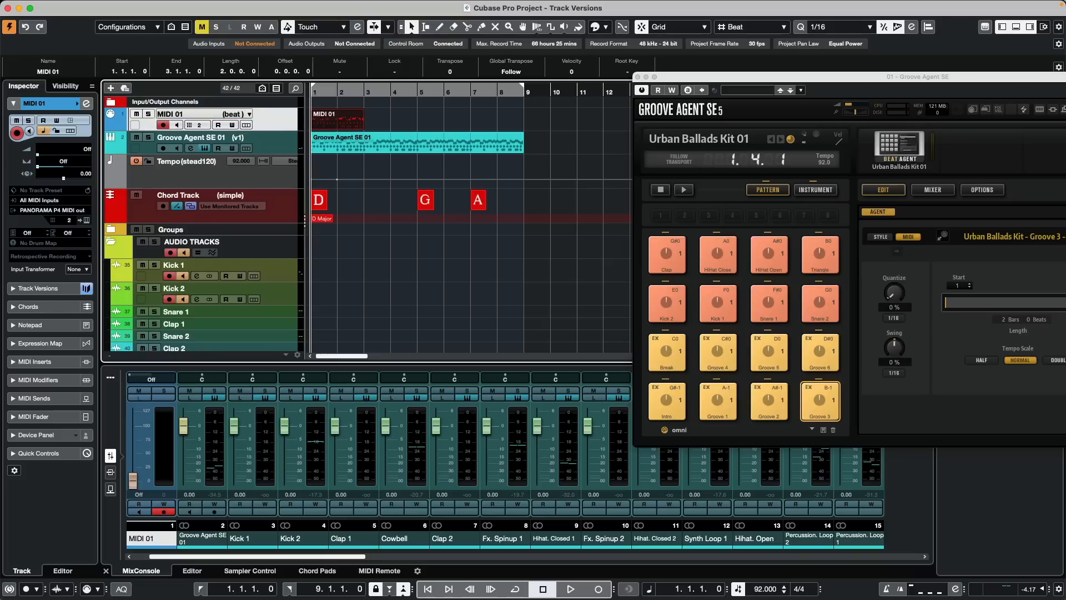
{"action": "left_click", "coordinate": [250, 115]}
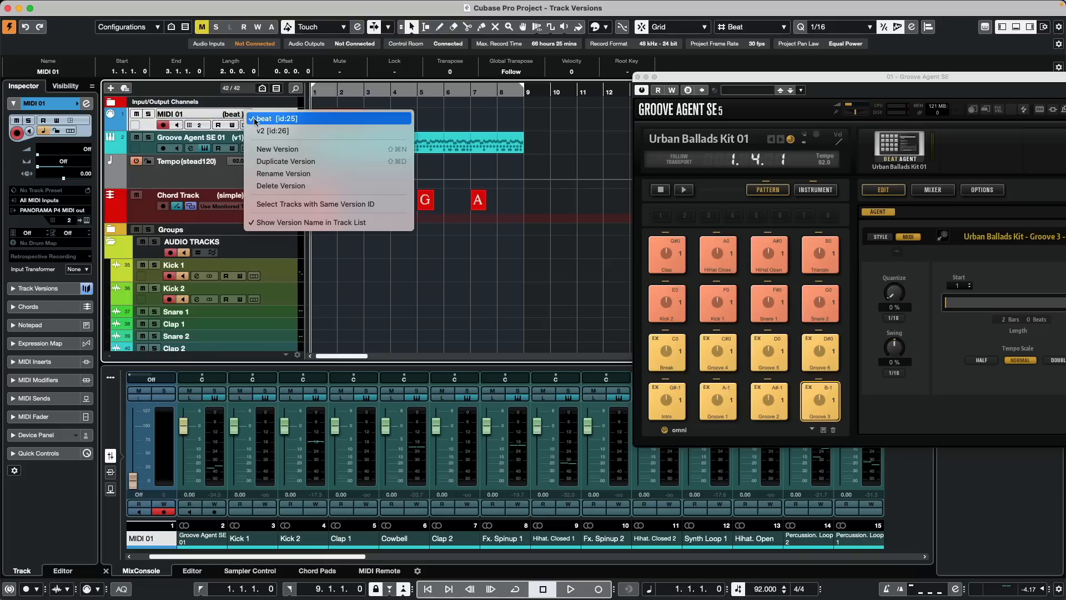
{"action": "left_click", "coordinate": [238, 122]}
{"action": "double_click", "coordinate": [239, 114]}
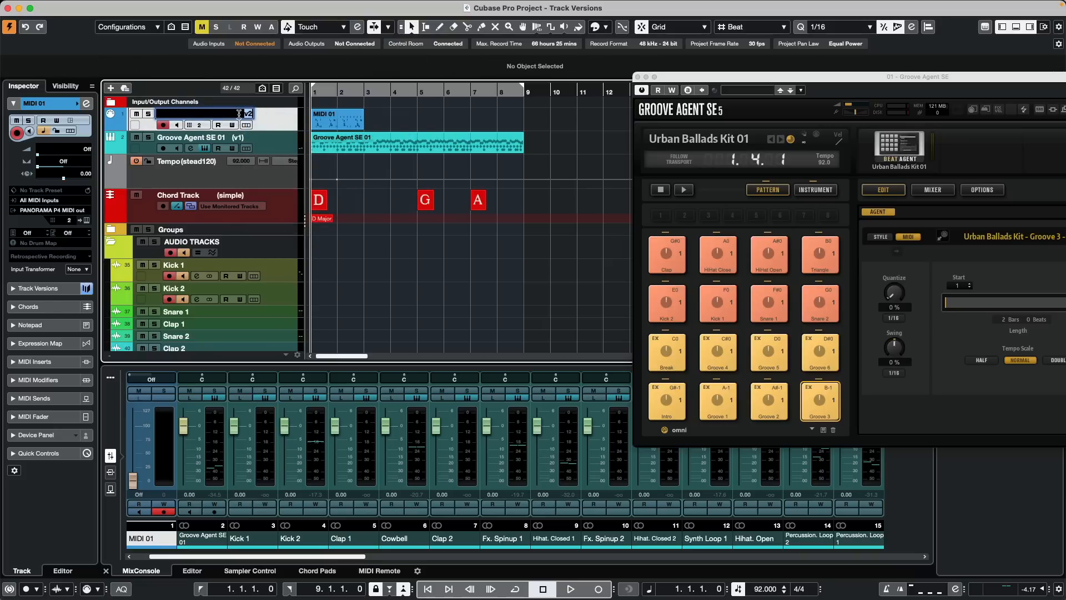
{"action": "type", "text": "ride"}
{"action": "key", "text": "Return"}
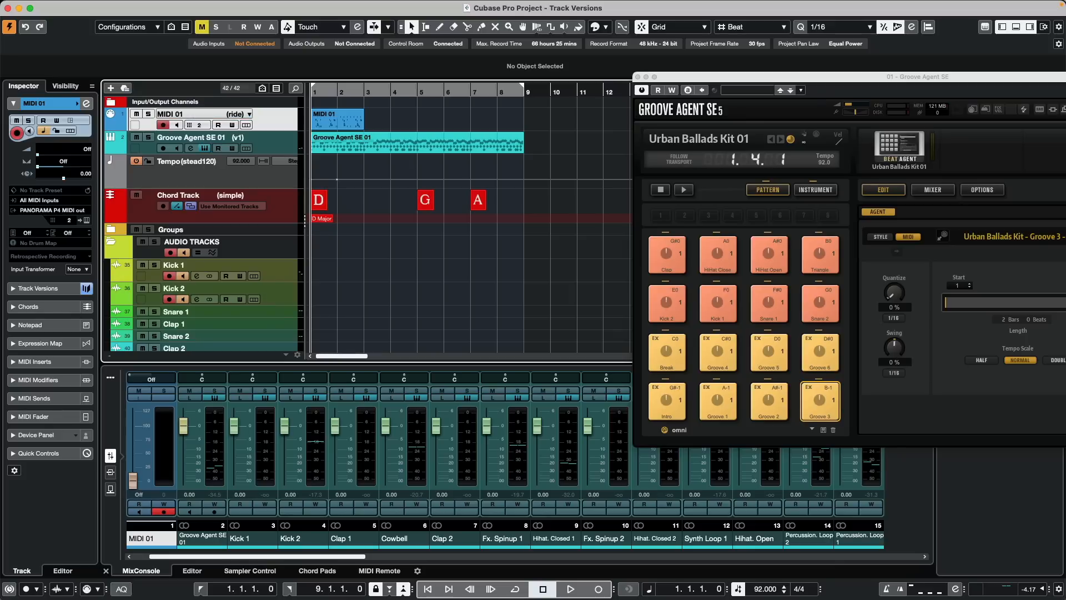
Switch the MIDI 01 track to the beat version and back to the ride version
{"action": "left_click", "coordinate": [251, 114]}
{"action": "left_click", "coordinate": [257, 109]}
{"action": "left_click", "coordinate": [250, 113]}
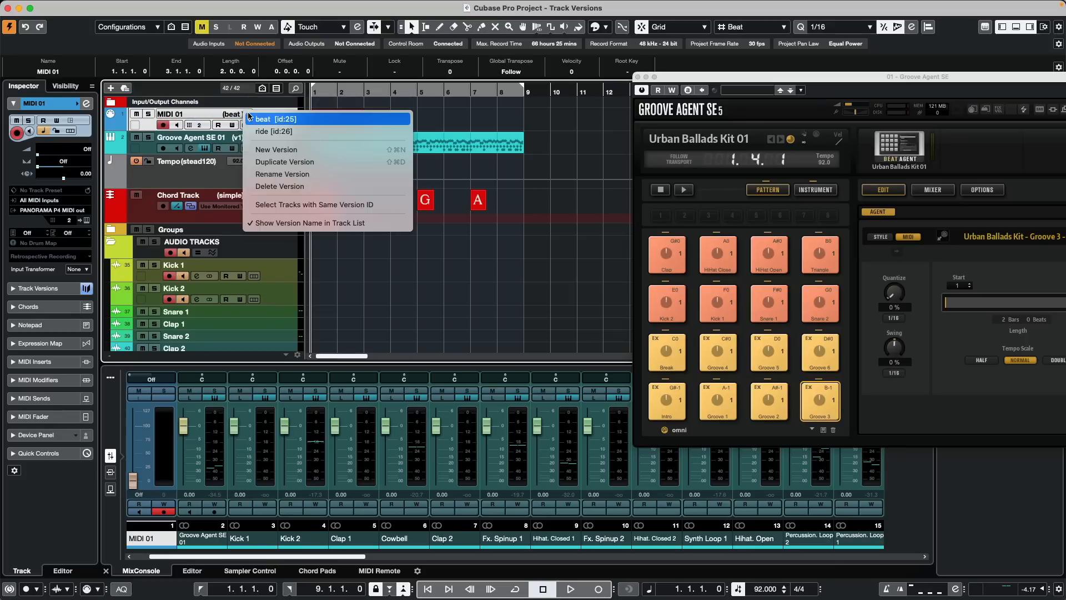
{"action": "left_click", "coordinate": [257, 130]}
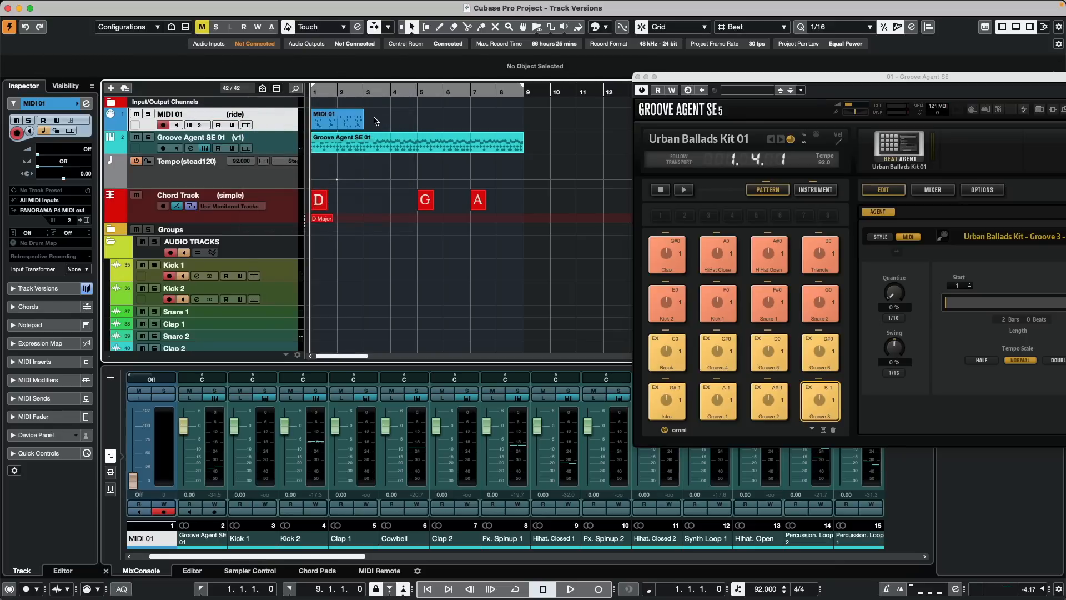
View versions v2 and v3 of the Groove Agent SE 01 track, and return it to v1
{"action": "left_click", "coordinate": [282, 149]}
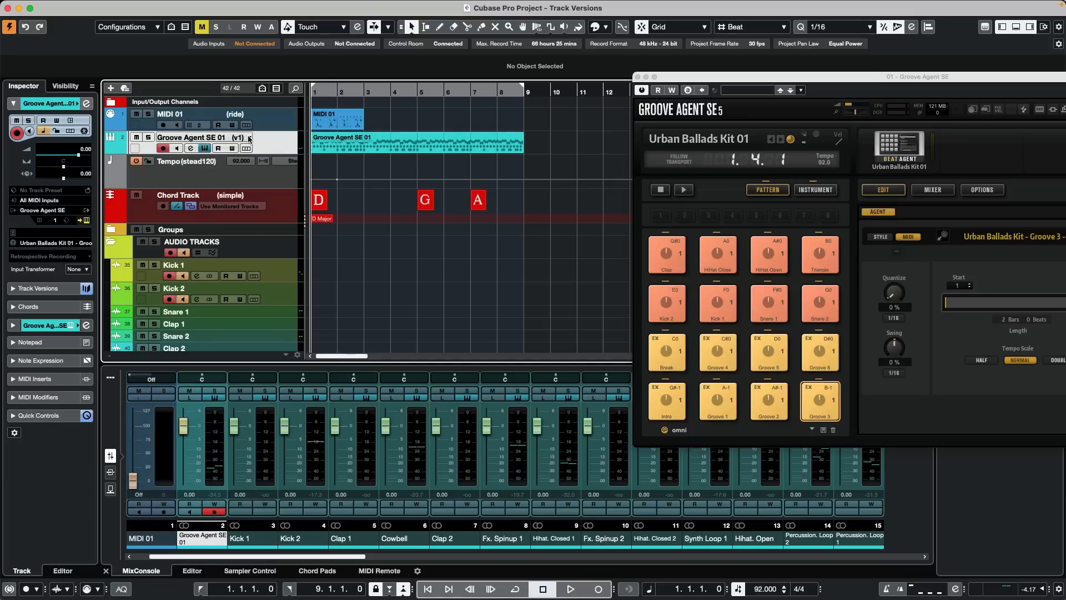
{"action": "left_click", "coordinate": [245, 137]}
{"action": "left_click", "coordinate": [263, 155]}
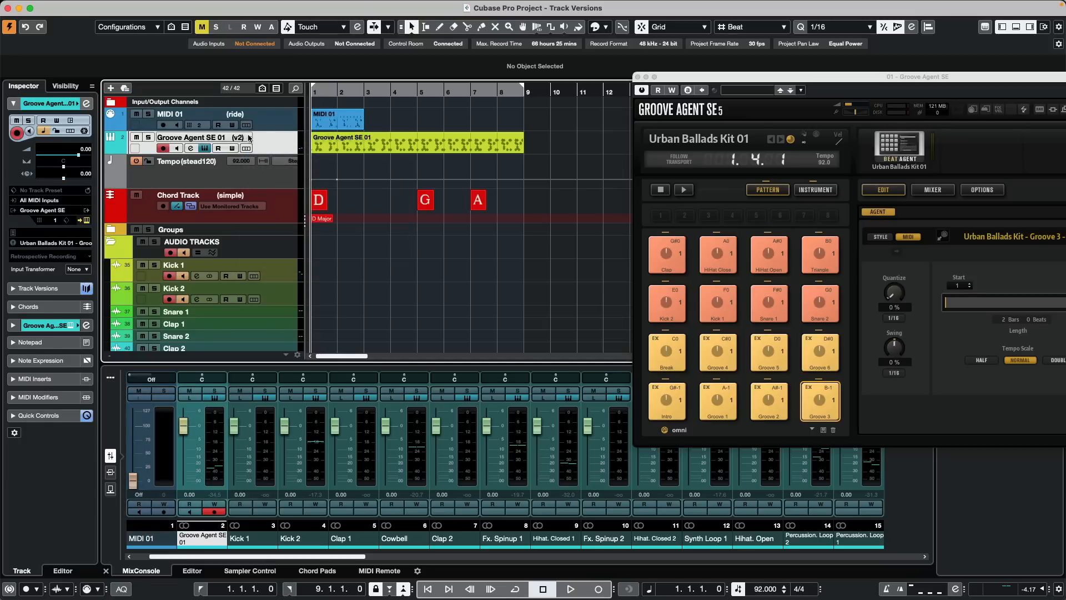
{"action": "left_click", "coordinate": [243, 138]}
{"action": "left_click", "coordinate": [280, 153]}
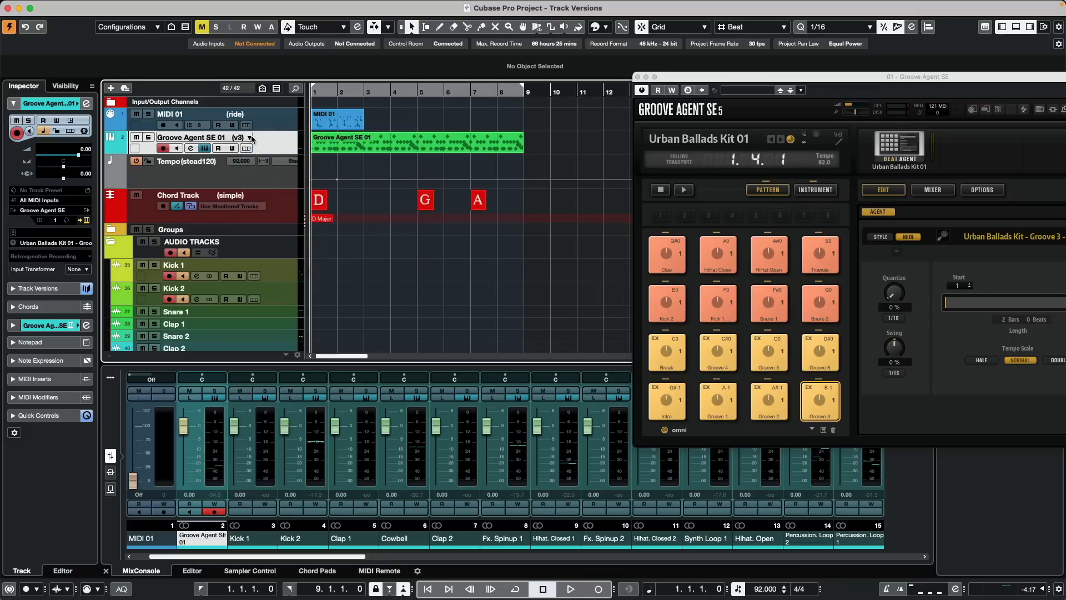
{"action": "left_click", "coordinate": [248, 139]}
{"action": "left_click", "coordinate": [264, 118]}
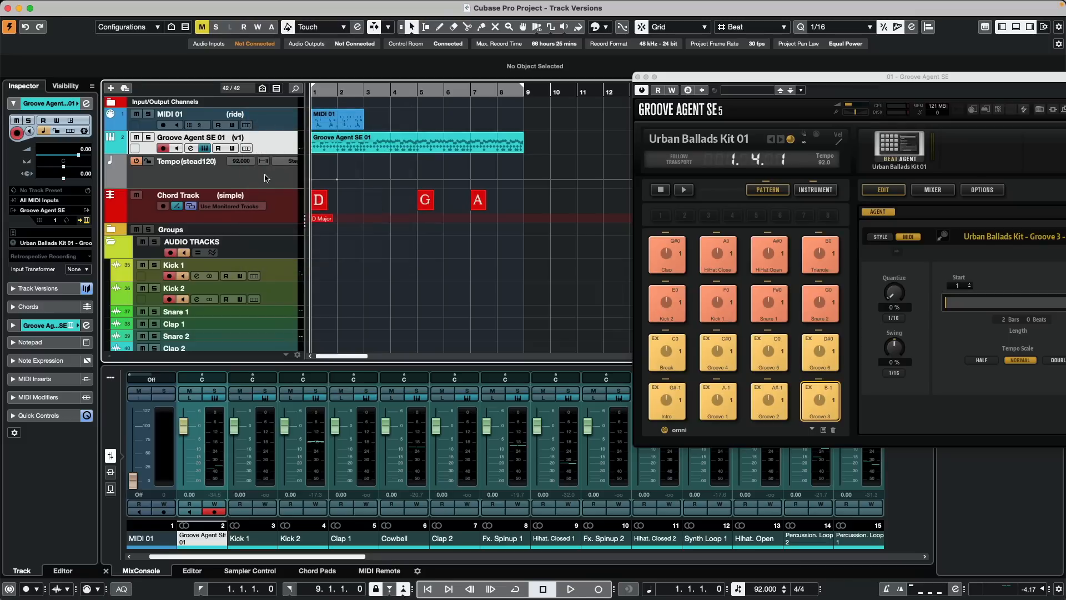
View the Tempo track's "subtle chnges" and "Varying" versions, and return it to "steady 120"
{"action": "left_click", "coordinate": [266, 174]}
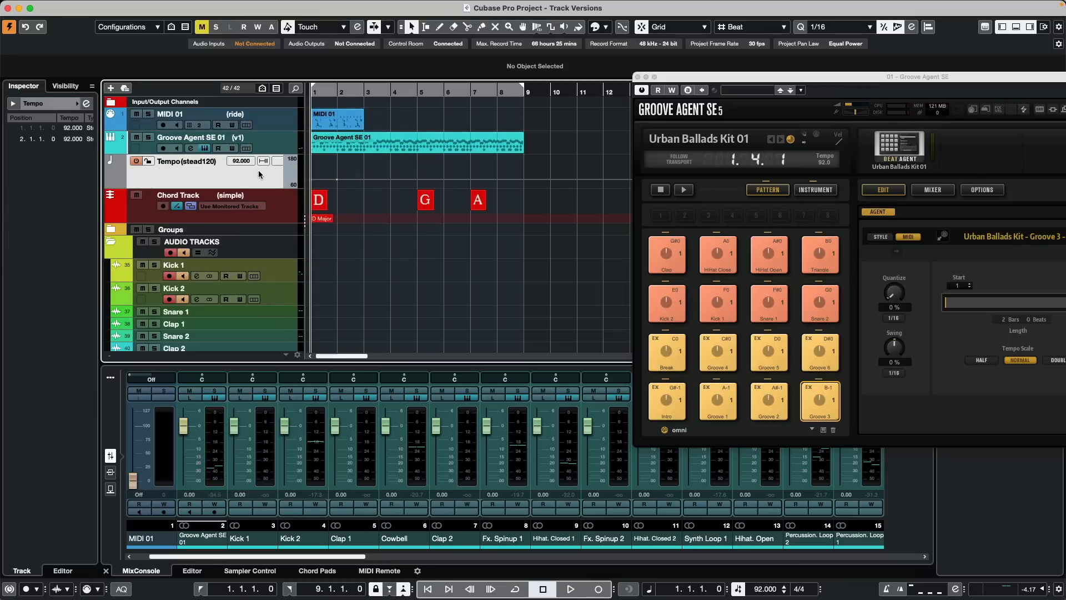
{"action": "left_click", "coordinate": [221, 163]}
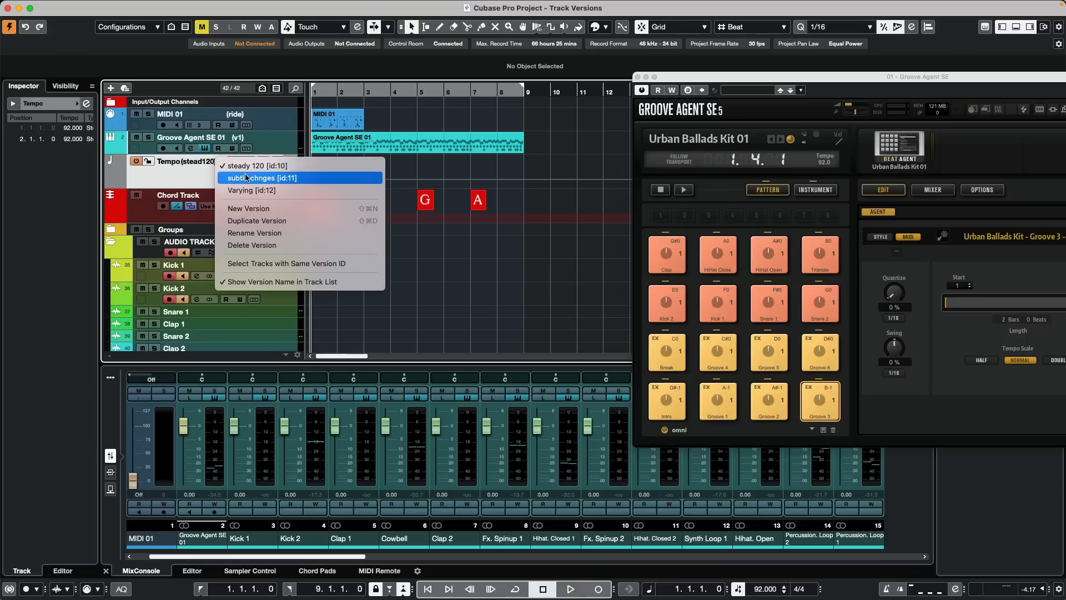
{"action": "left_click", "coordinate": [247, 178]}
{"action": "left_click", "coordinate": [221, 162]}
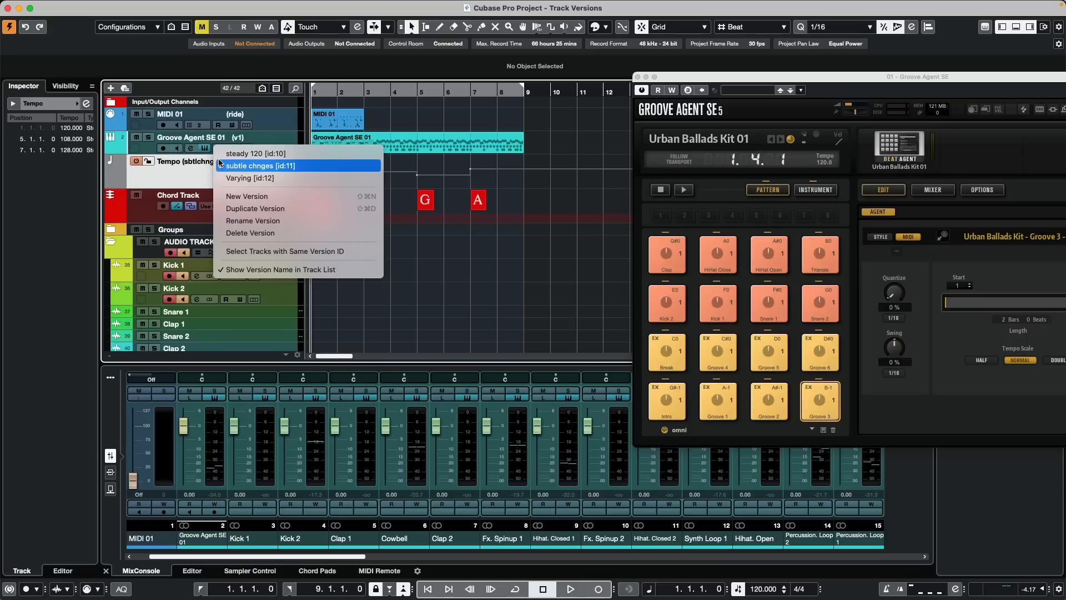
{"action": "left_click", "coordinate": [256, 177]}
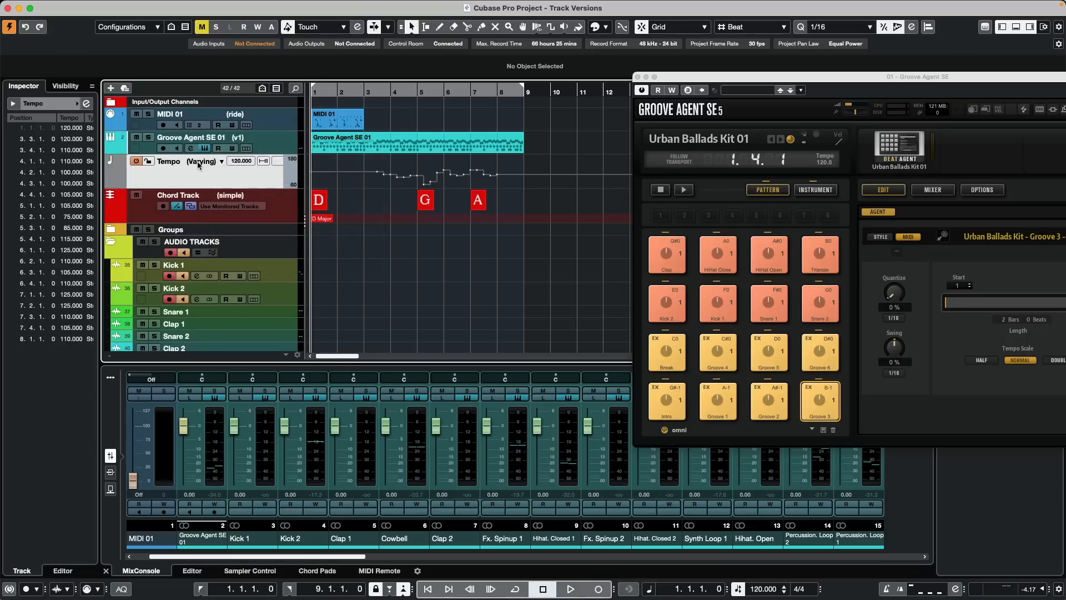
{"action": "left_click", "coordinate": [221, 162]}
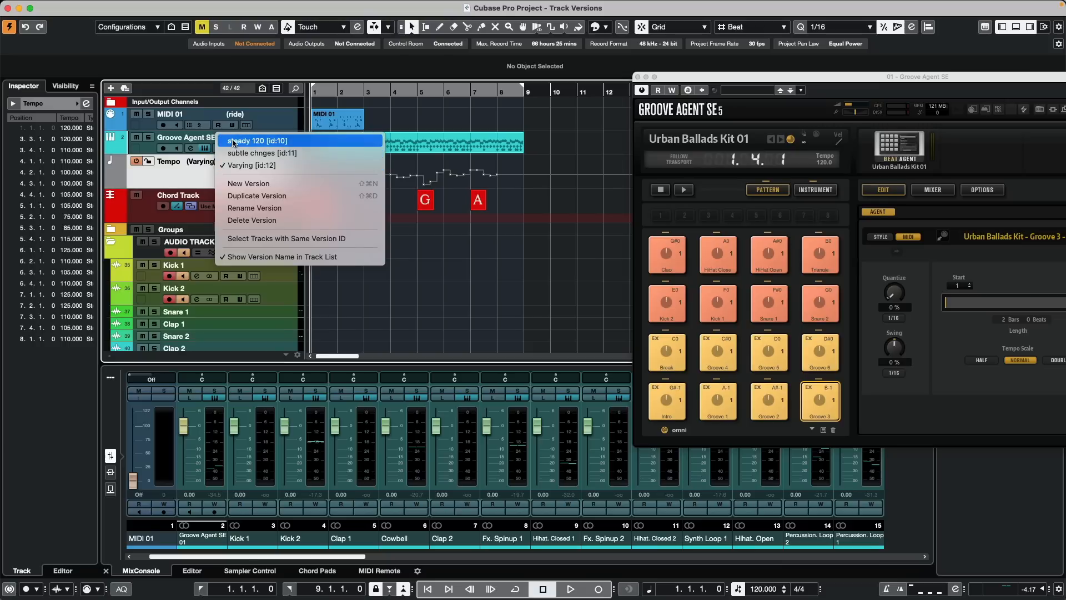
{"action": "left_click", "coordinate": [232, 143]}
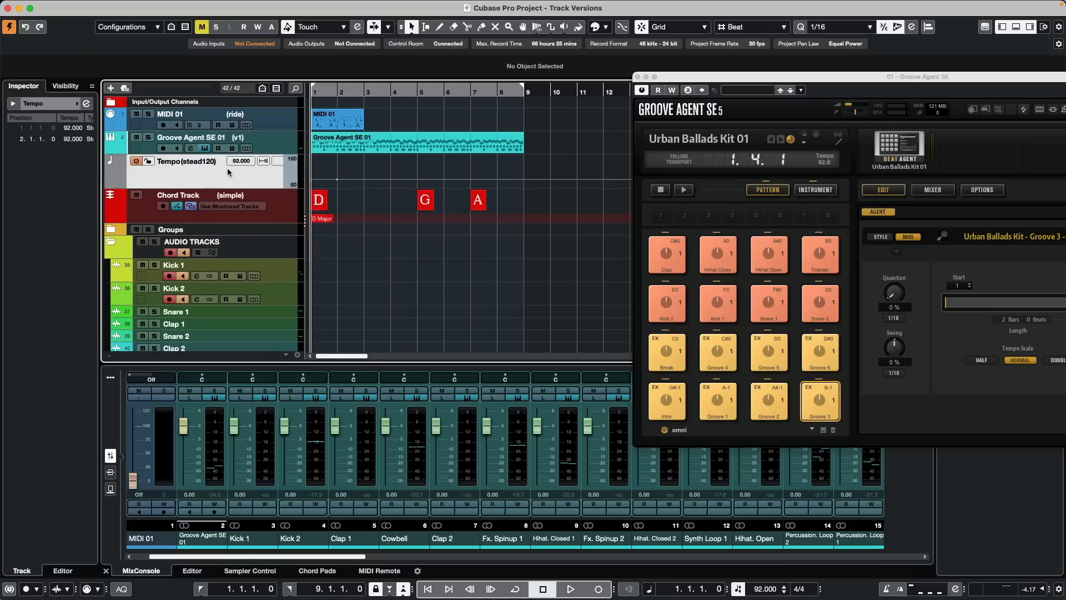
Alternate the Chord Track between its "simple" and "complex" versions to compare the chords, ending on "simple"
{"action": "left_click", "coordinate": [274, 209]}
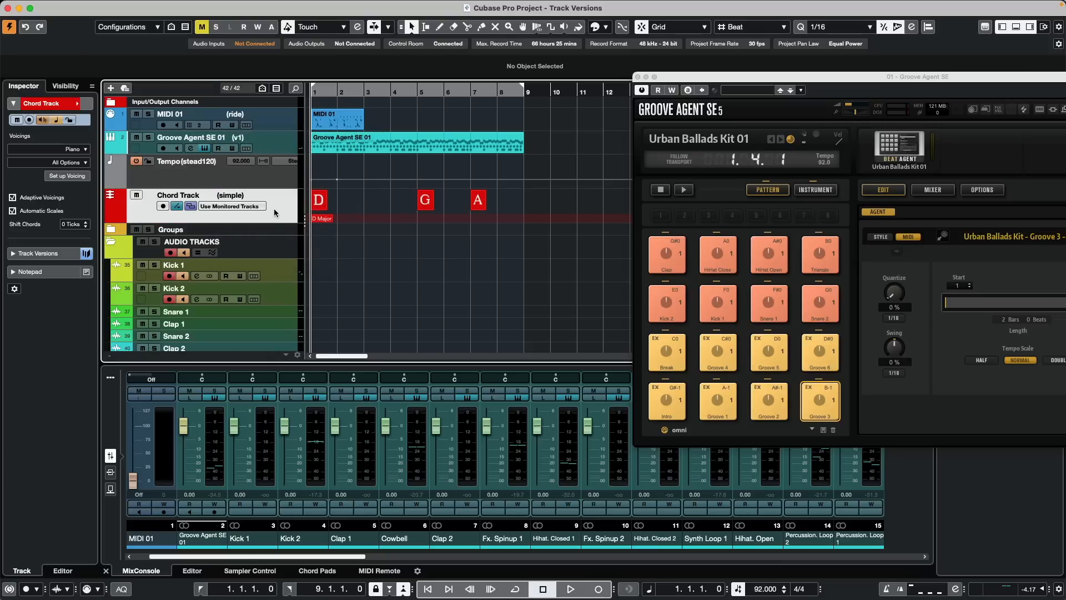
{"action": "left_click", "coordinate": [250, 192]}
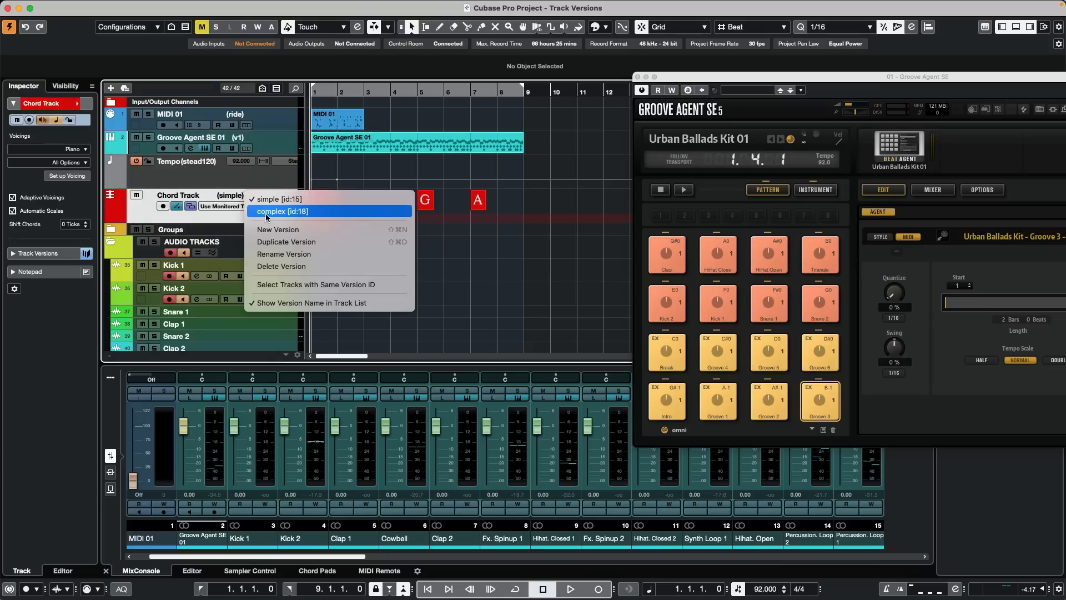
{"action": "left_click", "coordinate": [264, 211]}
{"action": "left_click", "coordinate": [245, 196]}
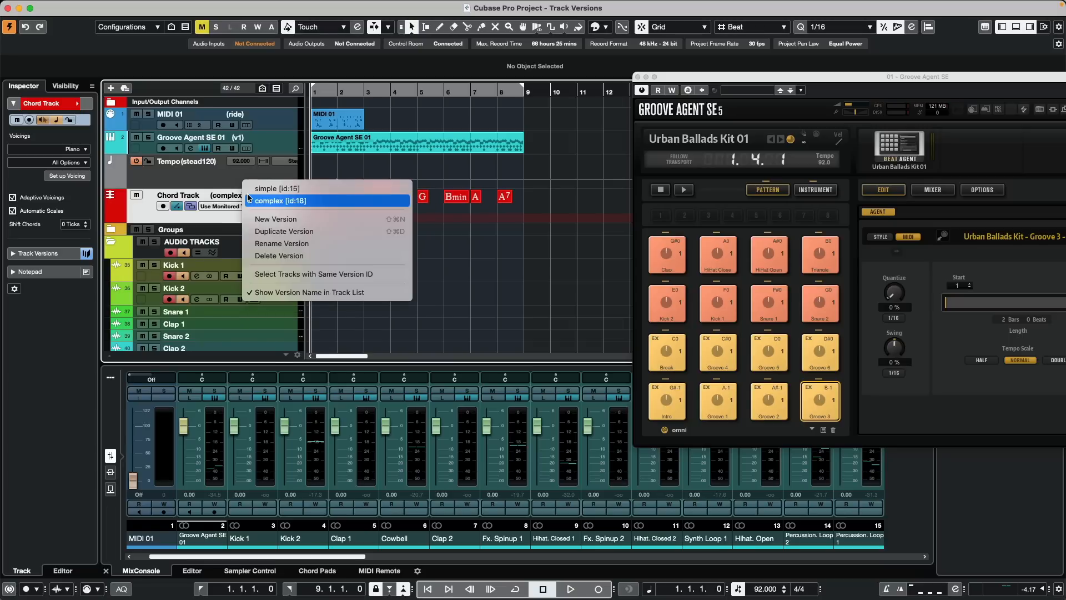
{"action": "left_click", "coordinate": [255, 184]}
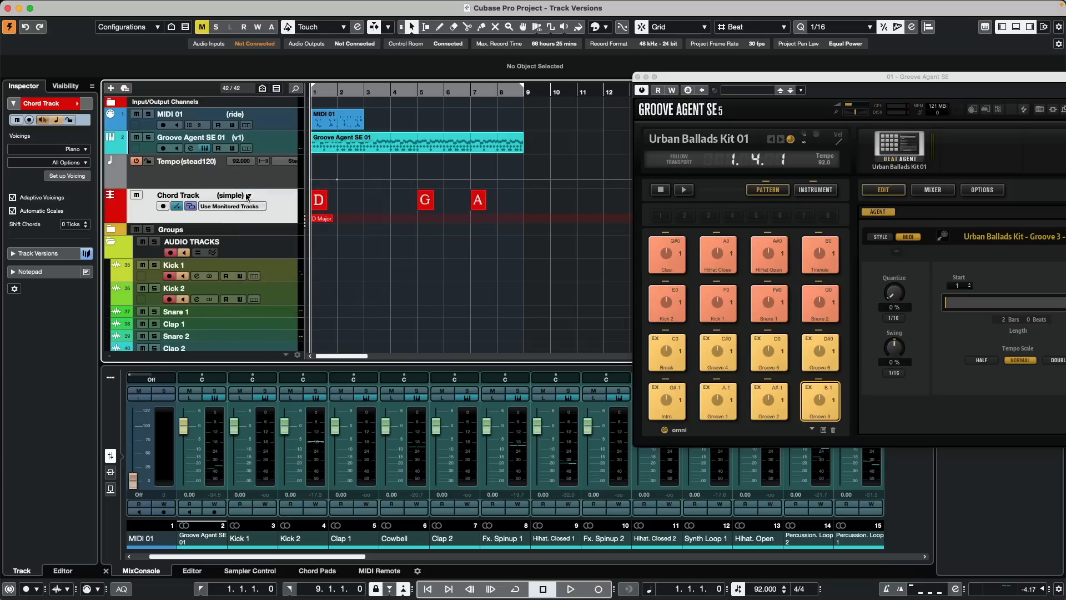
{"action": "left_click", "coordinate": [248, 196]}
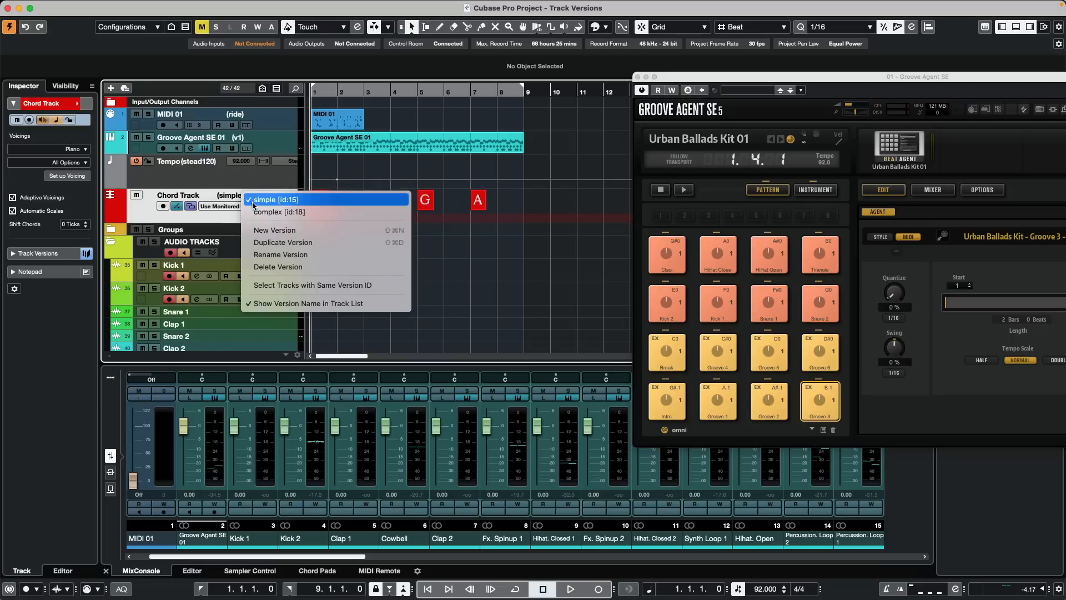
{"action": "left_click", "coordinate": [256, 212]}
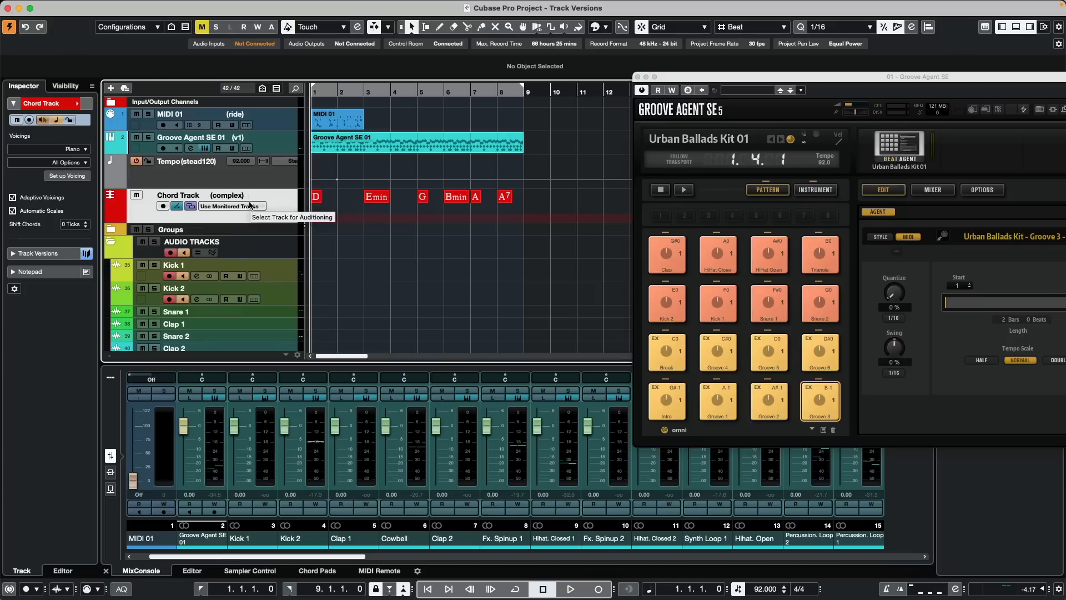
{"action": "left_click", "coordinate": [251, 195]}
{"action": "left_click", "coordinate": [254, 189]}
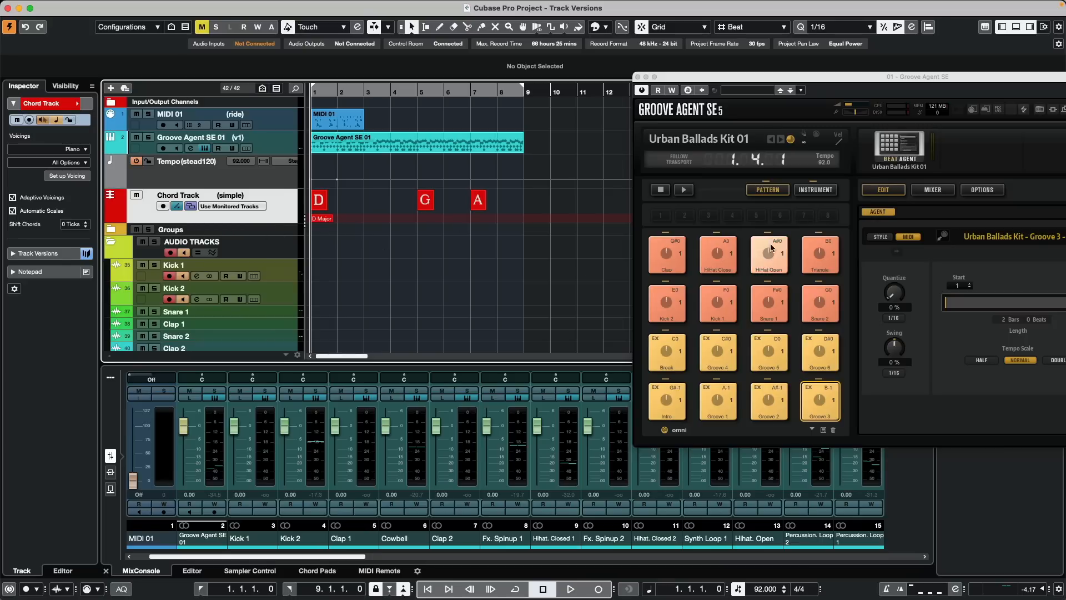
Show Groove Agent's instrument pads and record its outputs onto the audio tracks Kick 1 to Ride over bars 1 to 8
{"action": "left_click", "coordinate": [816, 189]}
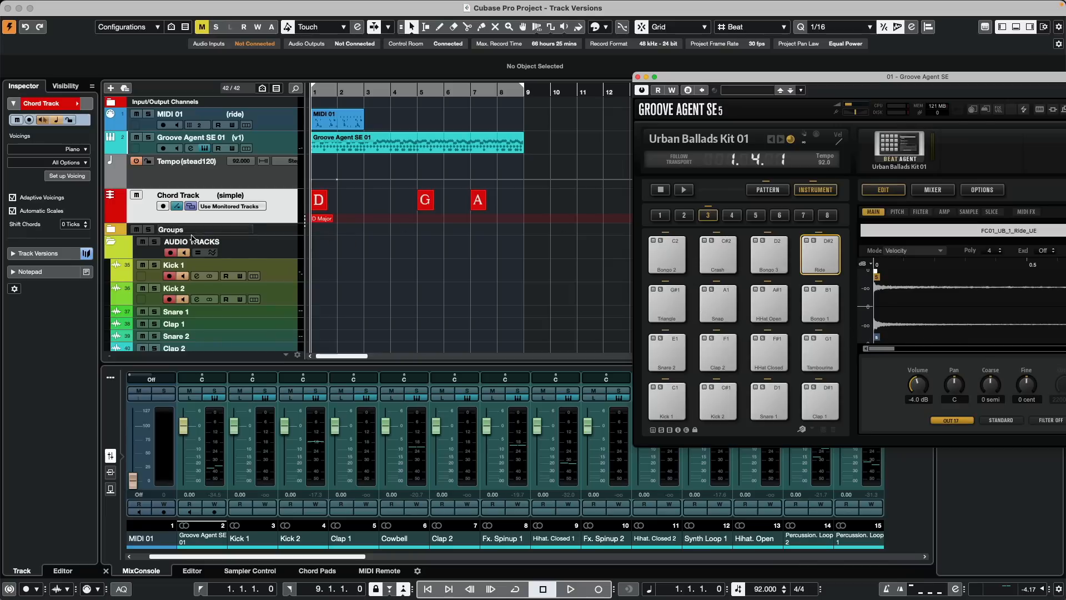
{"action": "scroll", "coordinate": [432, 248], "scroll_direction": "down", "scroll_amount": 5}
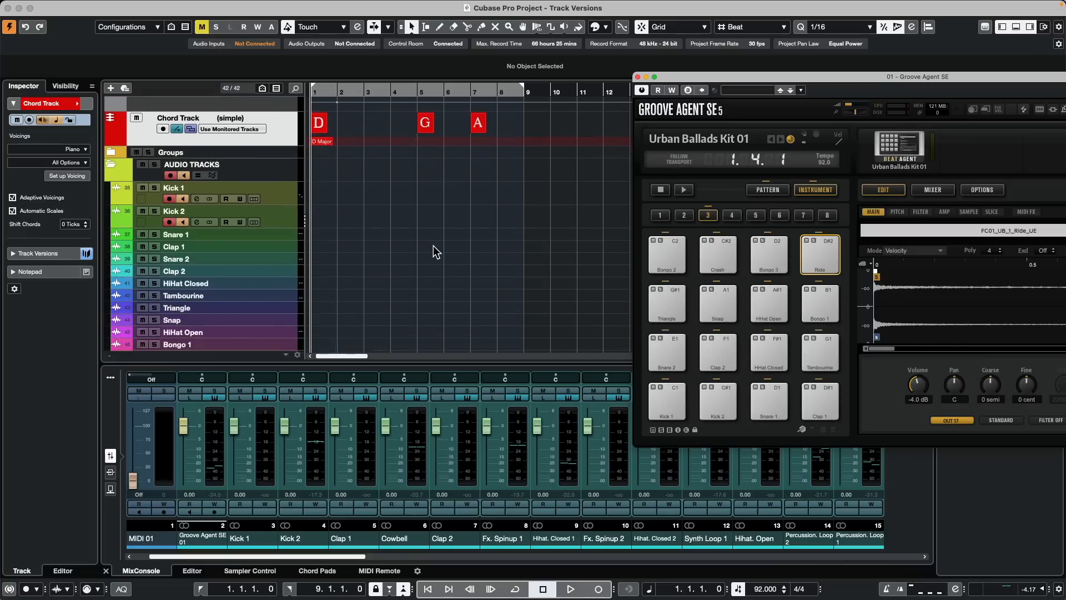
{"action": "scroll", "coordinate": [432, 250], "scroll_direction": "up", "scroll_amount": 1}
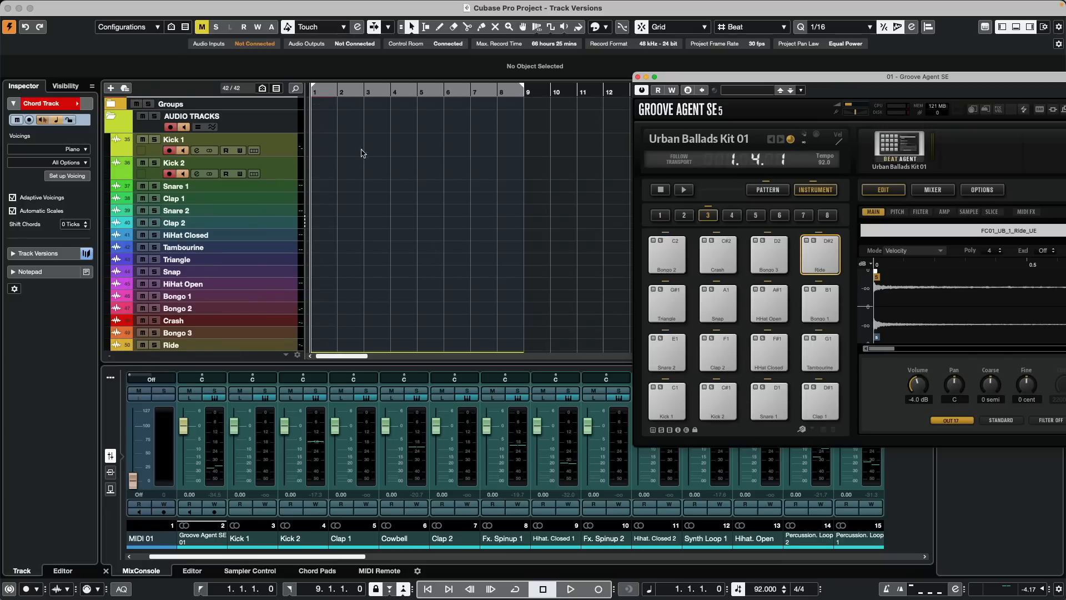
{"action": "left_click", "coordinate": [333, 101]}
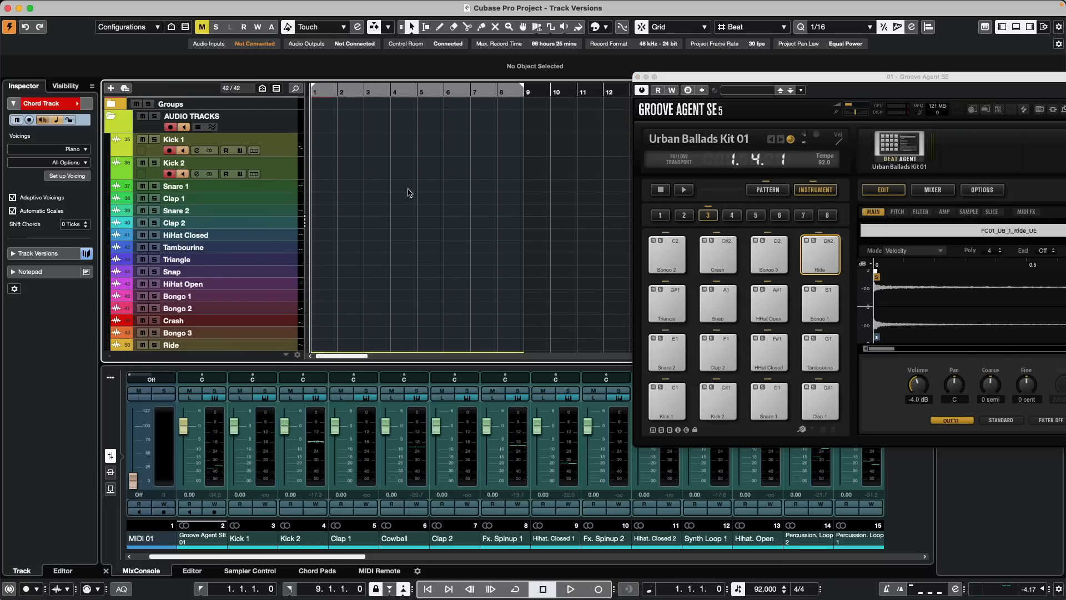
{"action": "scroll", "coordinate": [409, 193], "scroll_direction": "up", "scroll_amount": 1}
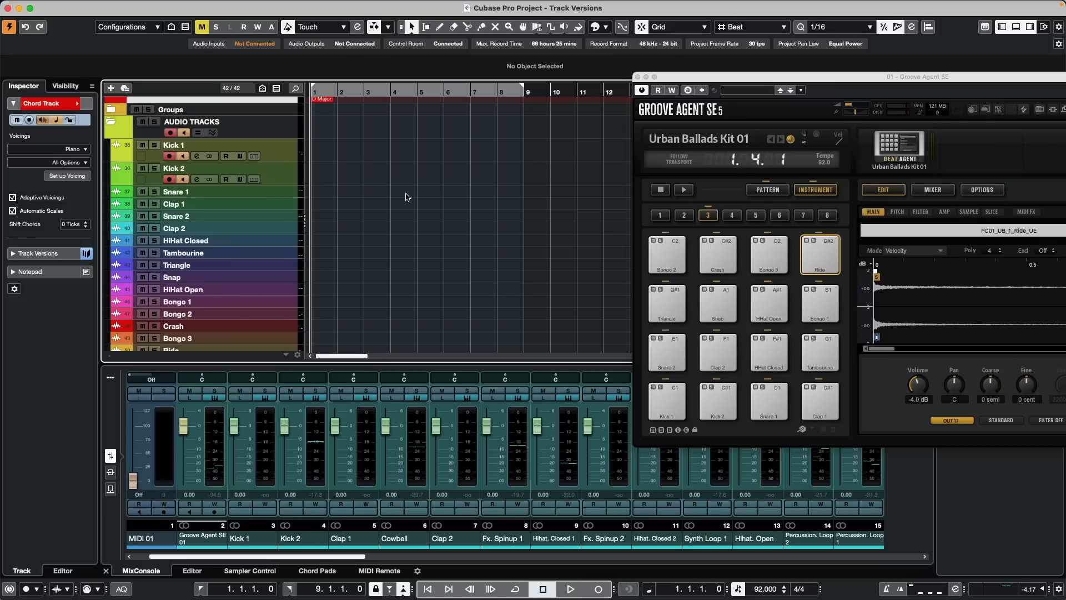
{"action": "key", "text": "KP_Multiply"}
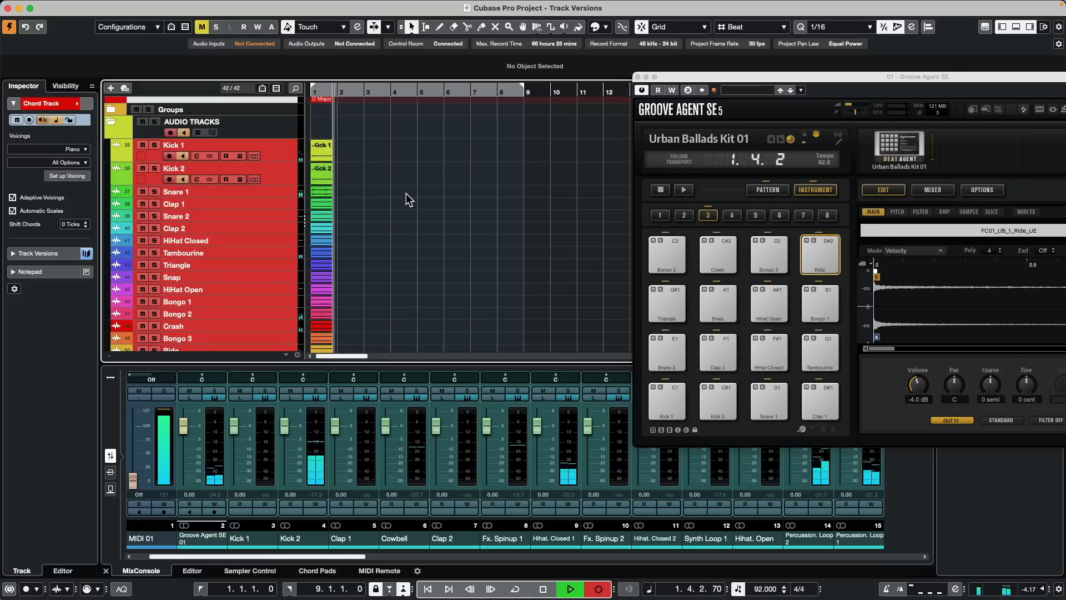
{"action": "scroll", "coordinate": [406, 195], "scroll_direction": "up", "scroll_amount": 5}
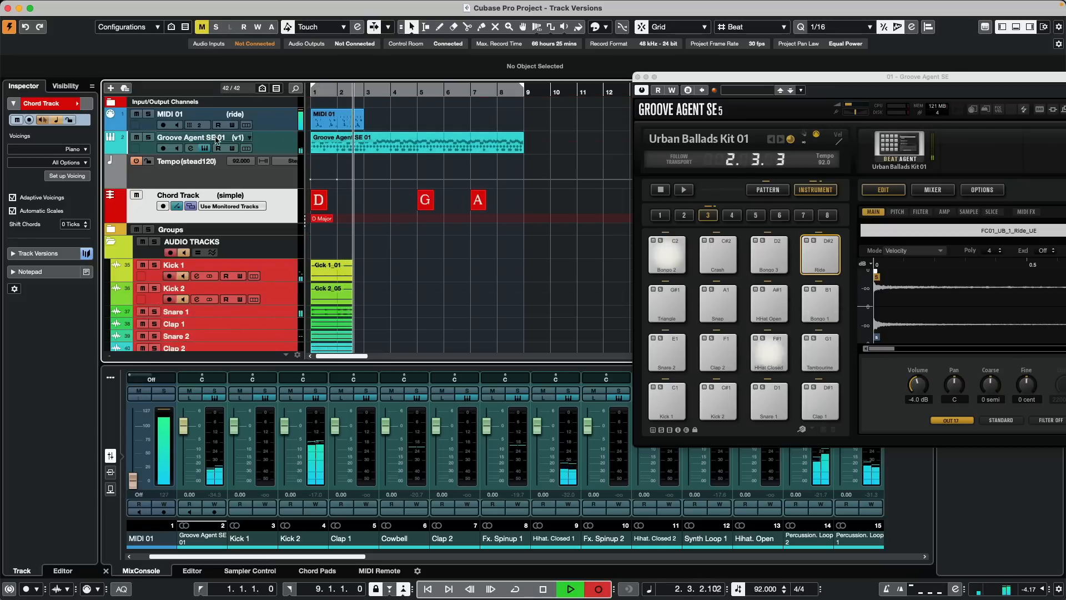
{"action": "scroll", "coordinate": [492, 231], "scroll_direction": "down", "scroll_amount": 3}
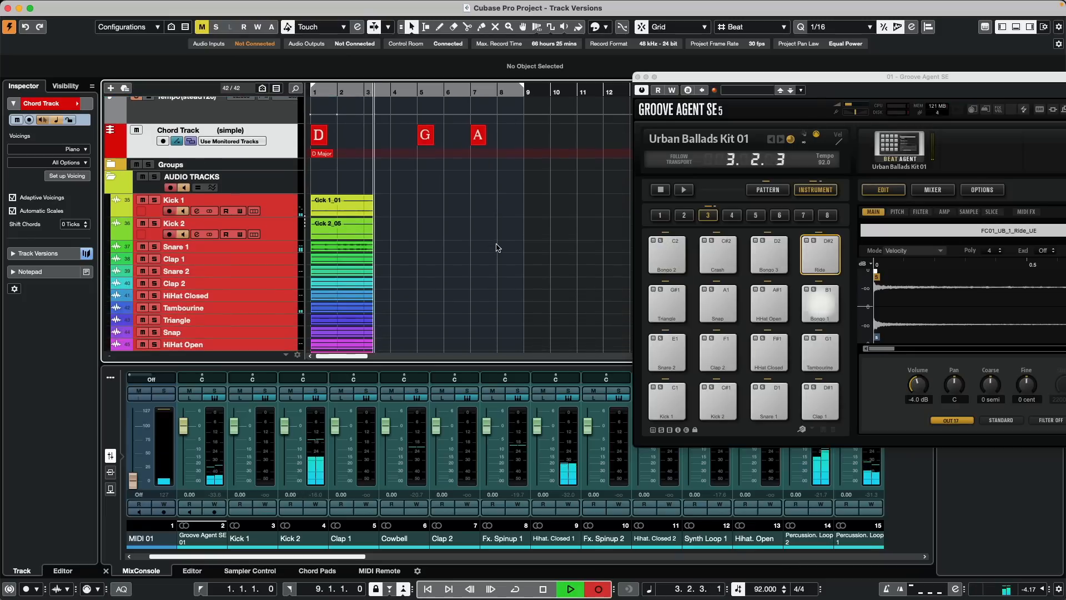
{"action": "scroll", "coordinate": [497, 244], "scroll_direction": "down", "scroll_amount": 3}
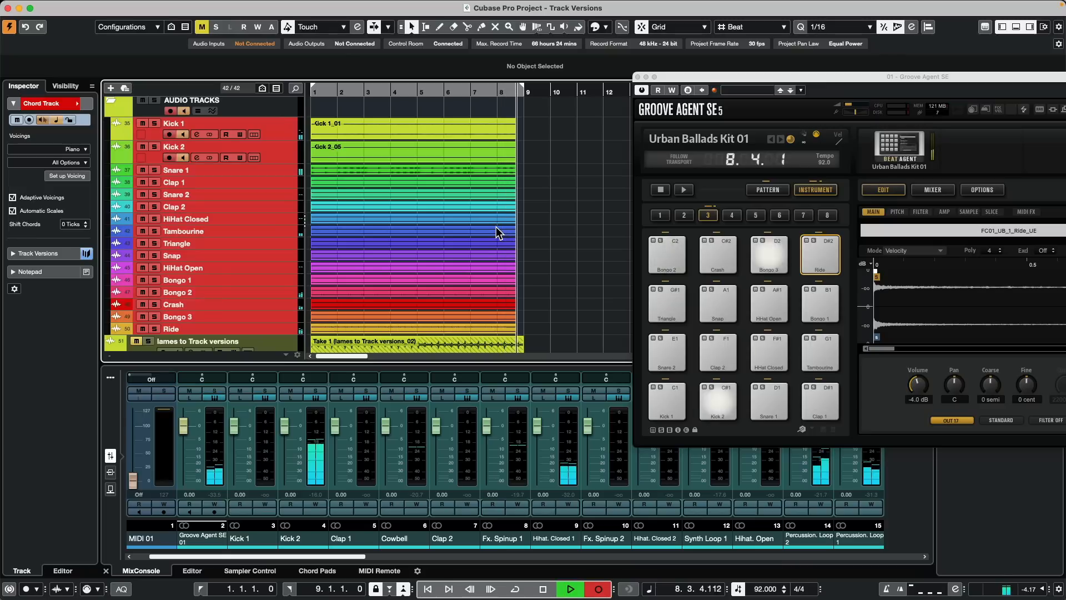
{"action": "key", "text": "space"}
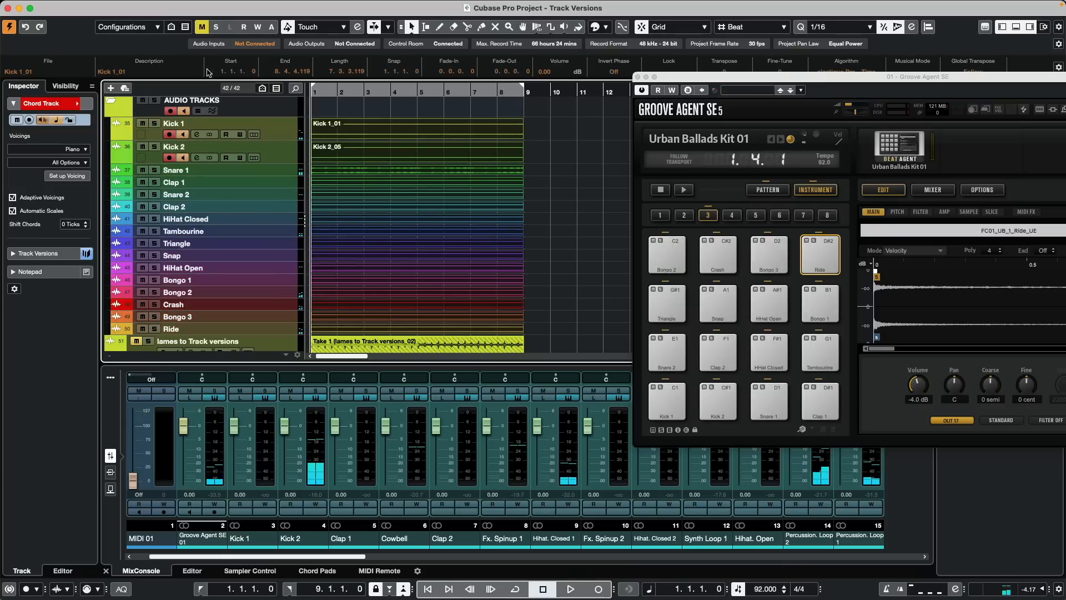
Select all audio tracks from Kick 1 to Ride and create a new track version for them together
{"action": "left_click", "coordinate": [277, 128]}
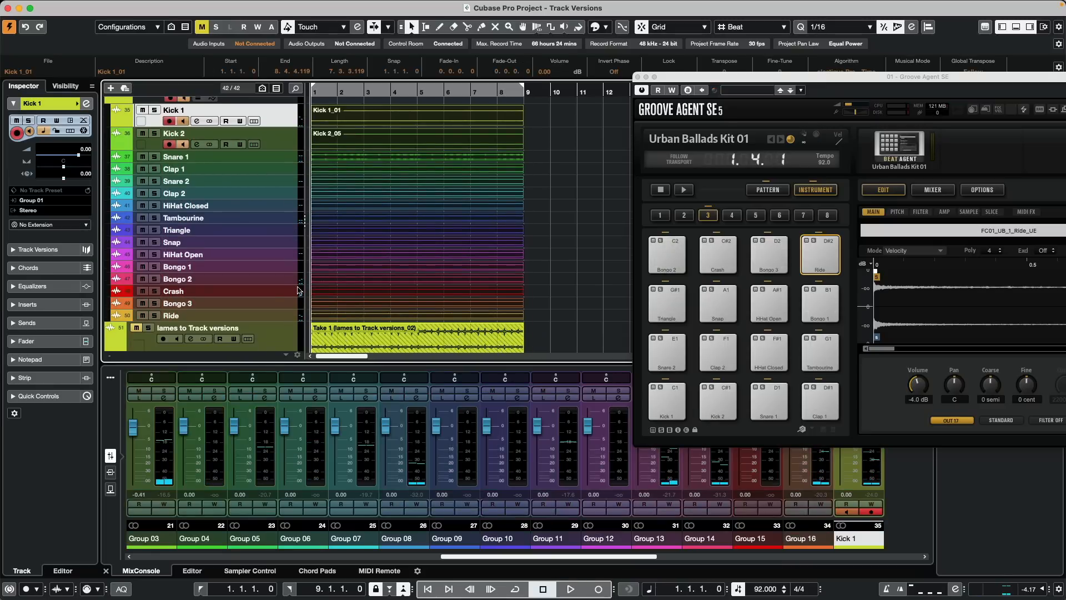
{"action": "left_click", "coordinate": [276, 315], "text": "shift"}
{"action": "scroll", "coordinate": [250, 208], "scroll_direction": "up", "scroll_amount": 4}
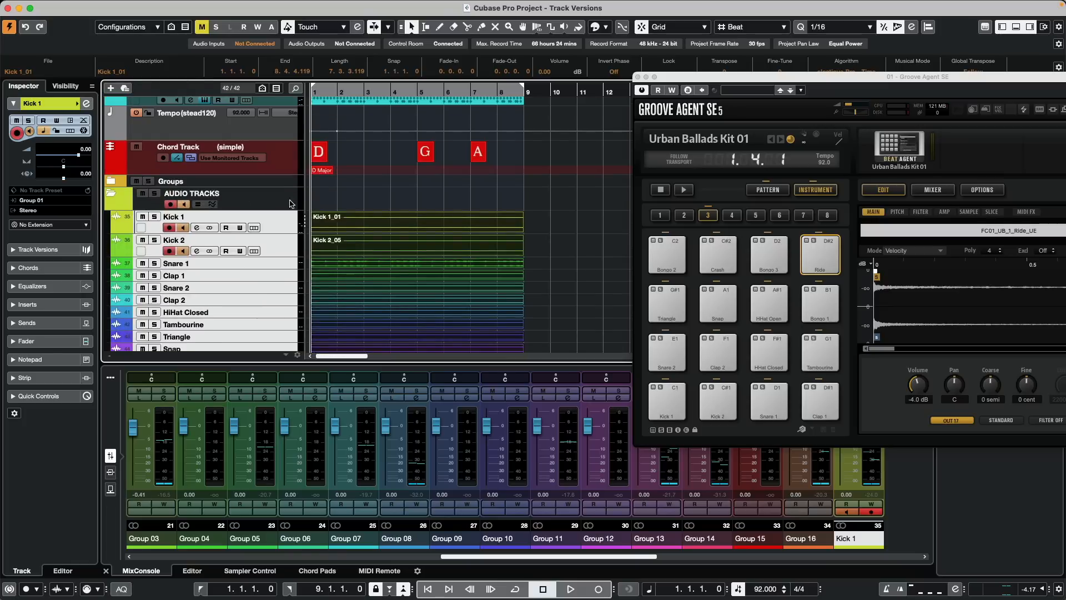
{"action": "left_click", "coordinate": [256, 216]}
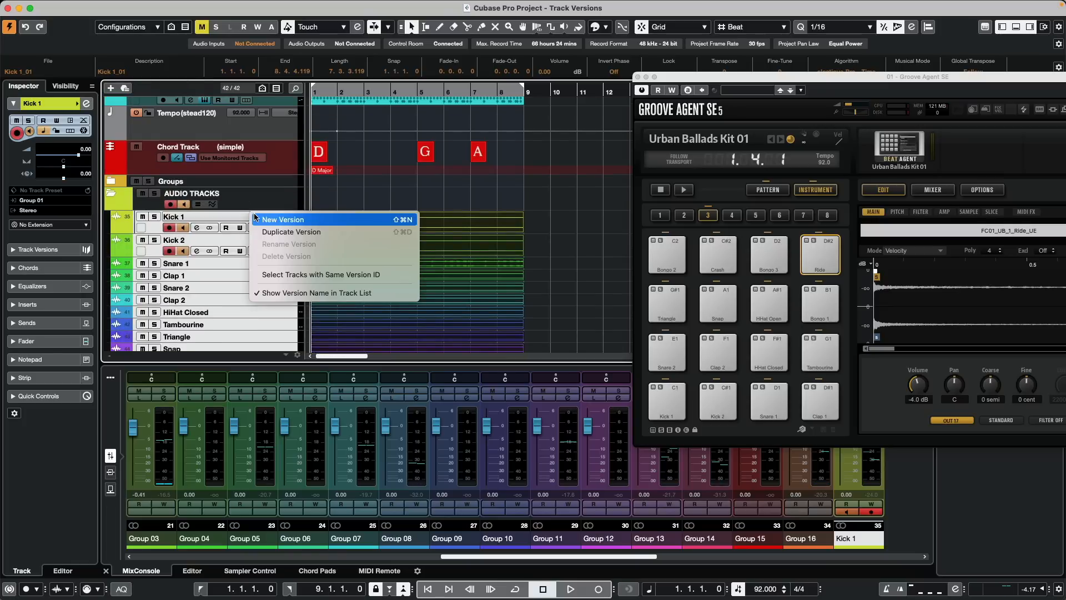
{"action": "left_click", "coordinate": [263, 220]}
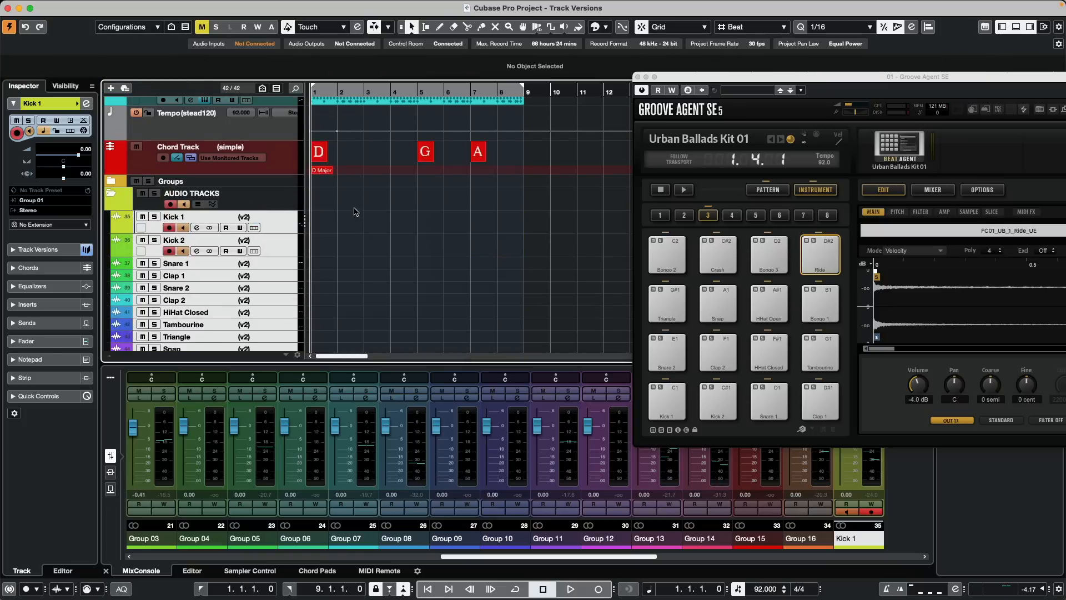
Switch the Groove Agent SE 01 track to version v2
{"action": "scroll", "coordinate": [365, 218], "scroll_direction": "up", "scroll_amount": 3}
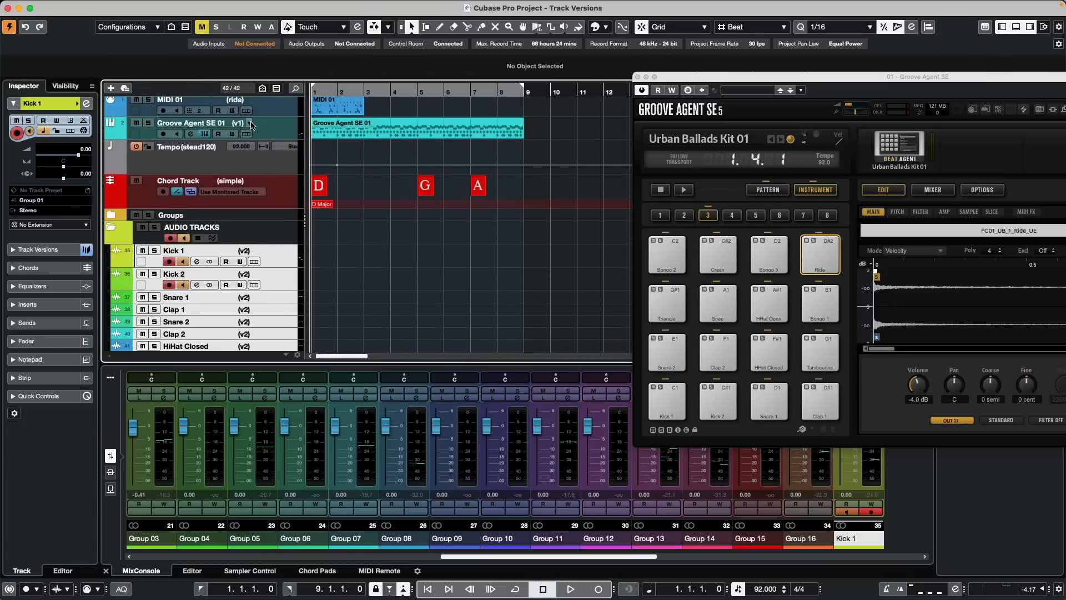
{"action": "left_click", "coordinate": [251, 124]}
{"action": "left_click", "coordinate": [263, 142]}
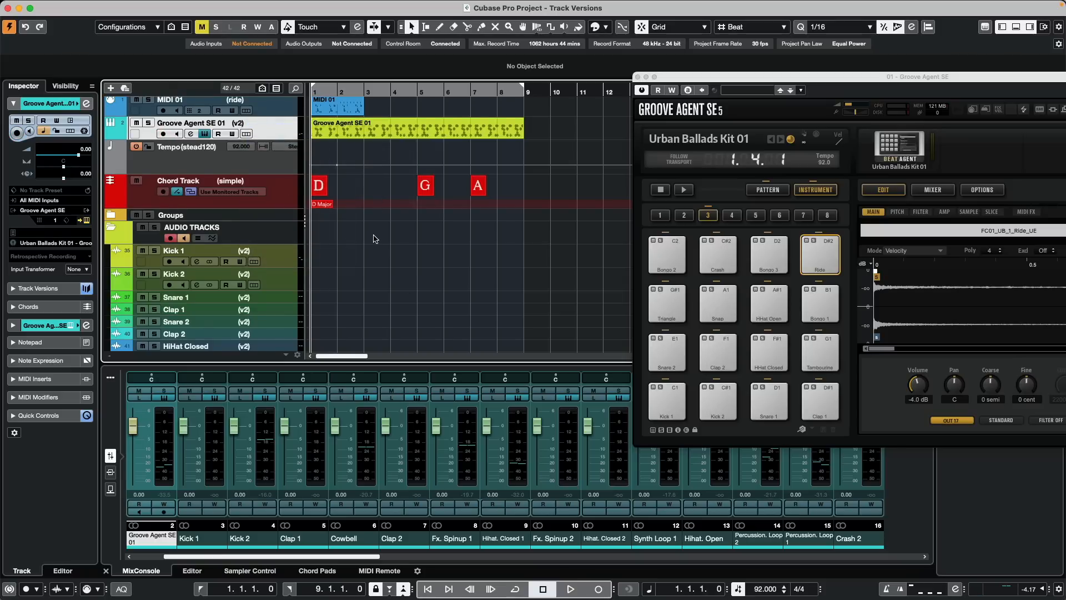
Record-enable the AUDIO TRACKS folder and record the v2 groove into version v2 of the audio tracks over bars 1 to 8
{"action": "scroll", "coordinate": [374, 239], "scroll_direction": "down", "scroll_amount": 2}
{"action": "left_click", "coordinate": [283, 203]}
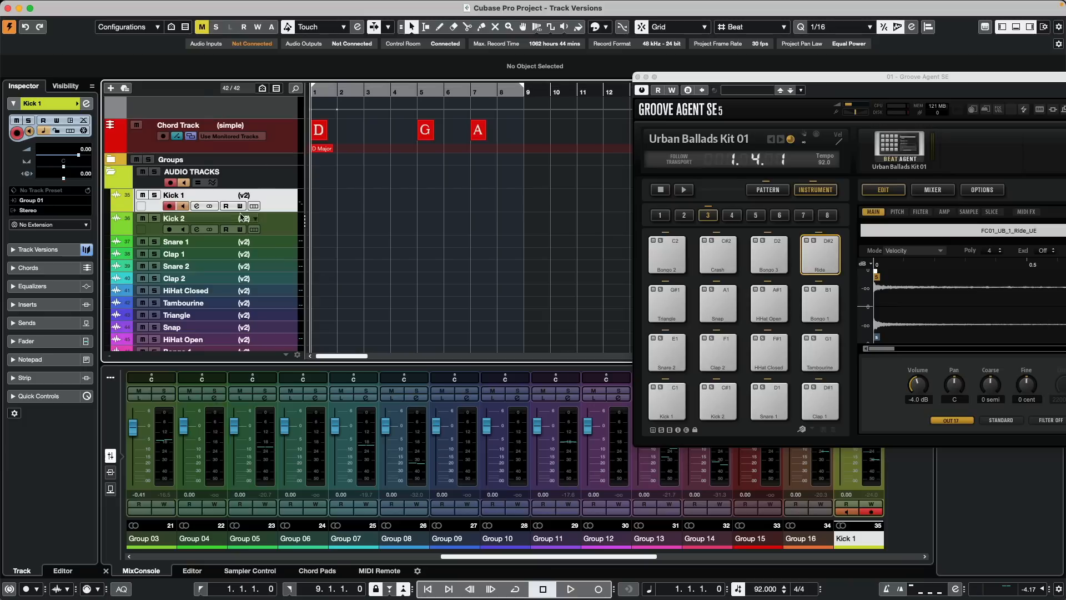
{"action": "scroll", "coordinate": [257, 255], "scroll_direction": "down", "scroll_amount": 5}
{"action": "scroll", "coordinate": [403, 231], "scroll_direction": "up", "scroll_amount": 3}
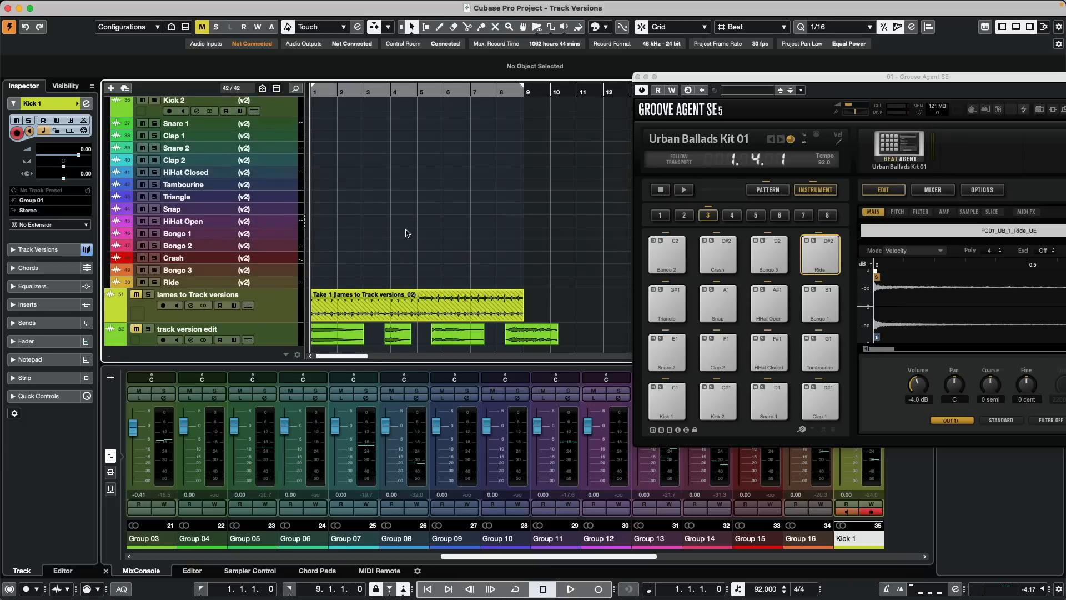
{"action": "scroll", "coordinate": [403, 231], "scroll_direction": "up", "scroll_amount": 1}
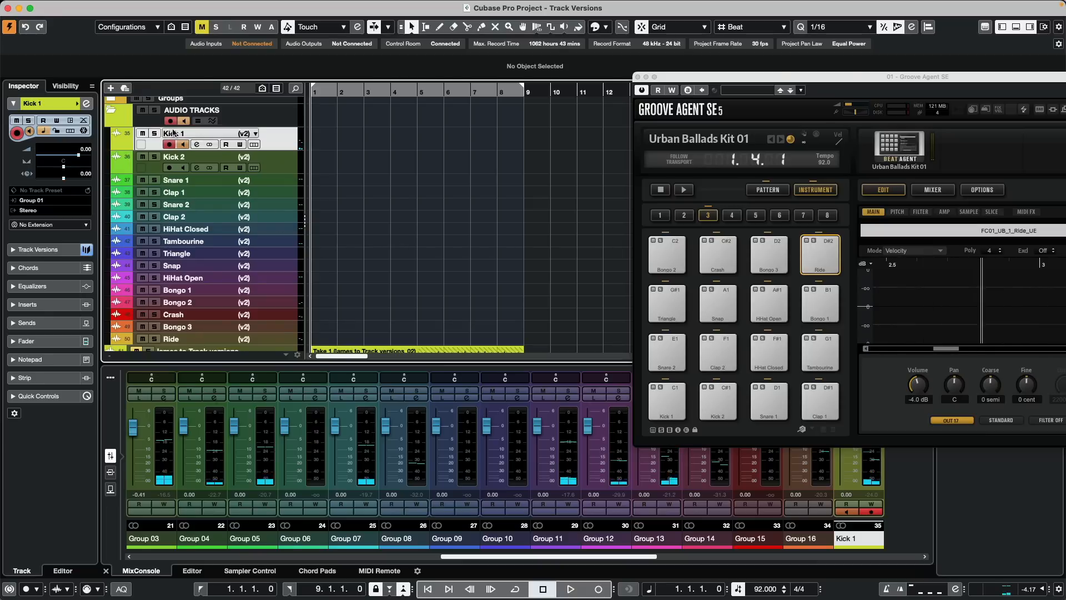
{"action": "left_click", "coordinate": [171, 121]}
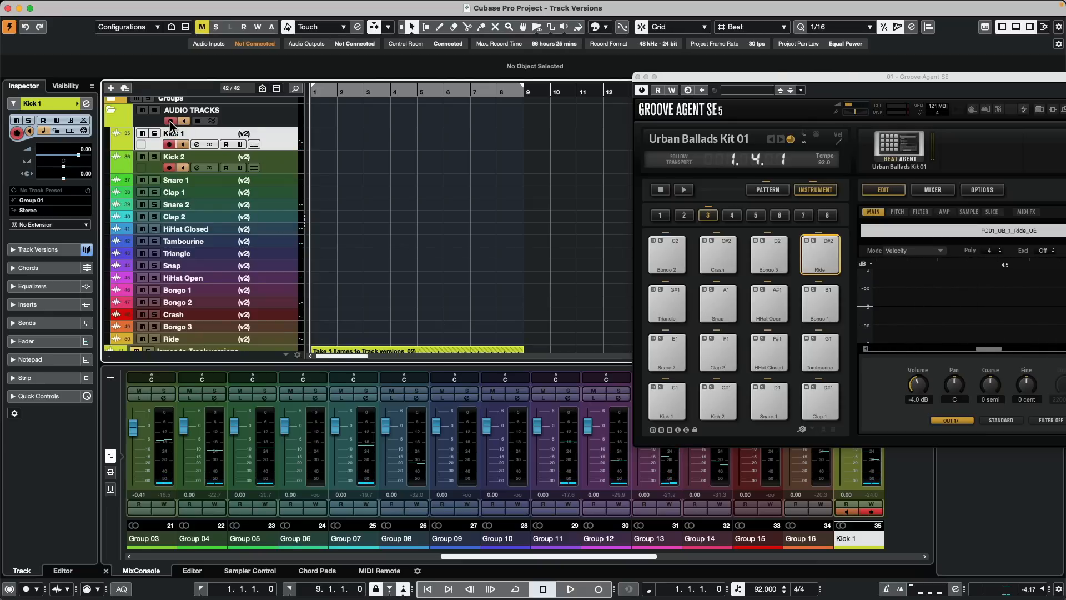
{"action": "key", "text": "KP_Multiply"}
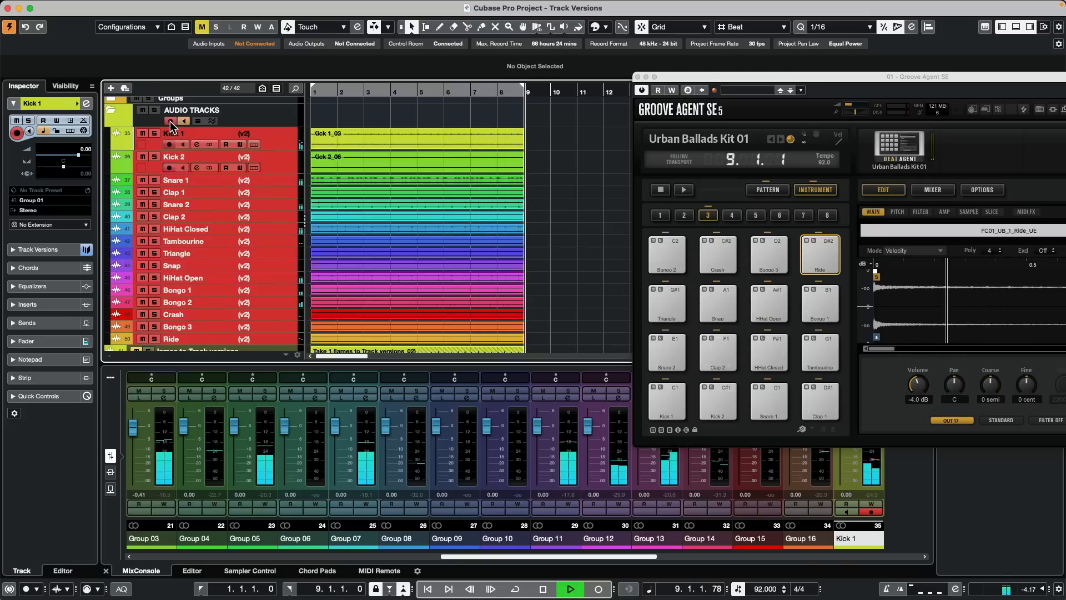
{"action": "key", "text": "space"}
{"action": "scroll", "coordinate": [267, 133], "scroll_direction": "up", "scroll_amount": 5}
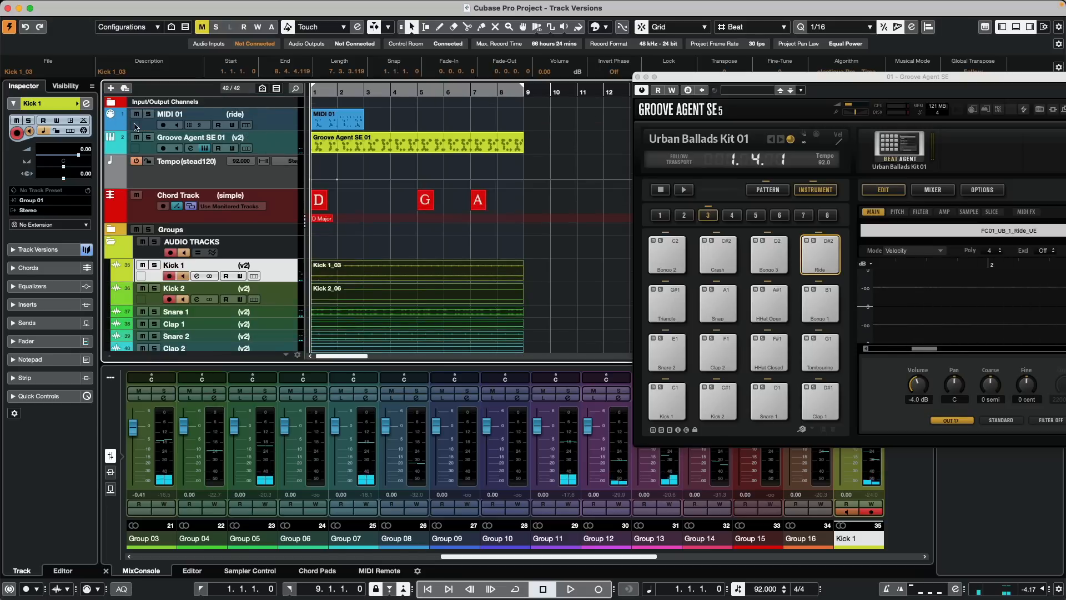
Select the audio tracks Kick 1 to Ride and compare their versions v2 [id:2] and v2 [id:27] together during playback
{"action": "scroll", "coordinate": [349, 196], "scroll_direction": "down", "scroll_amount": 4}
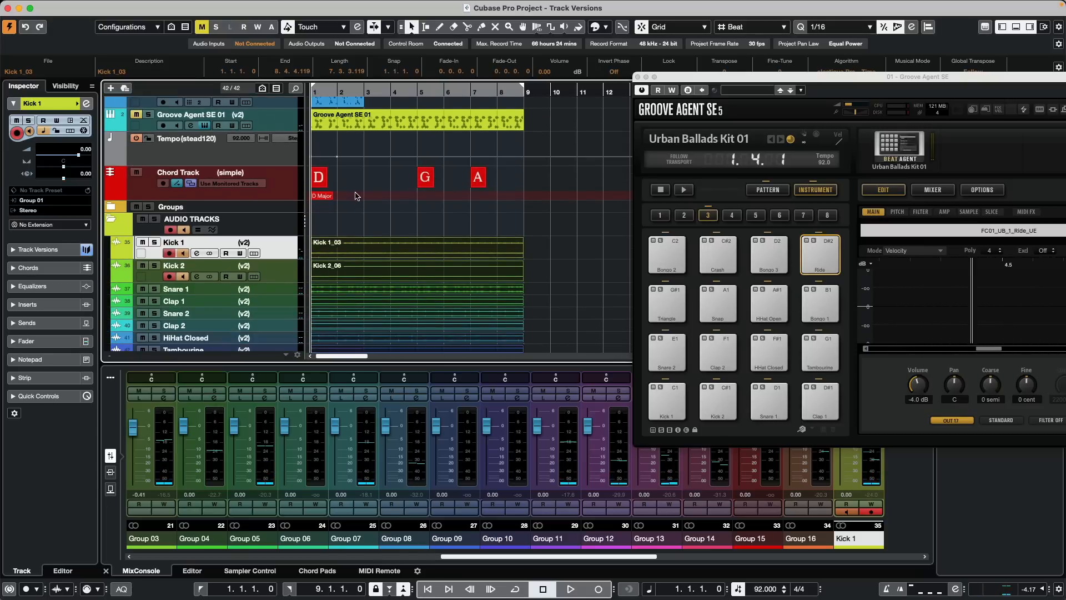
{"action": "scroll", "coordinate": [331, 251], "scroll_direction": "down", "scroll_amount": 2}
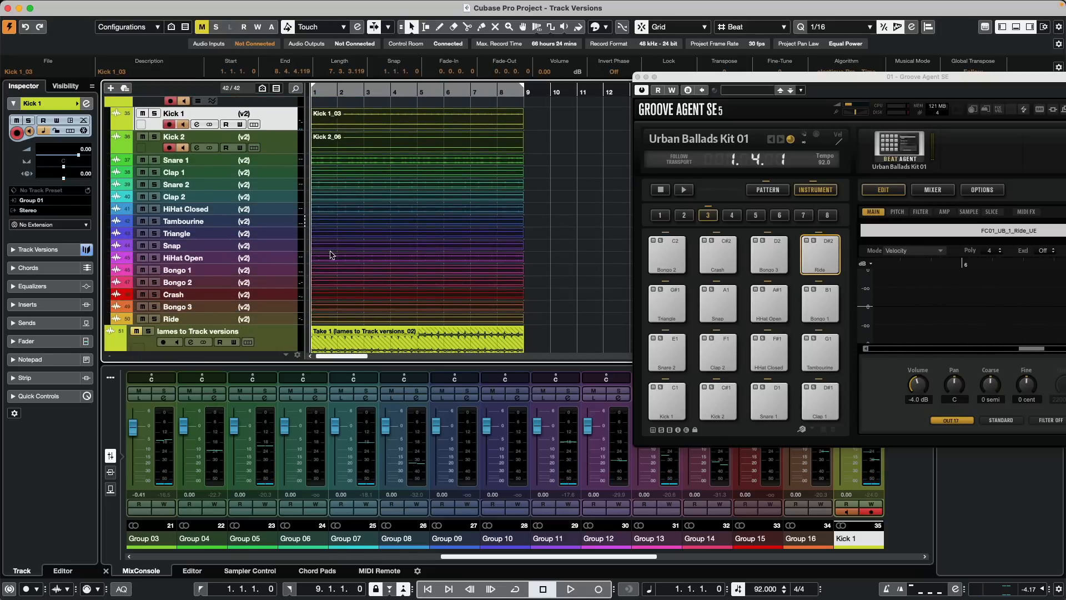
{"action": "left_click", "coordinate": [270, 324], "text": "shift"}
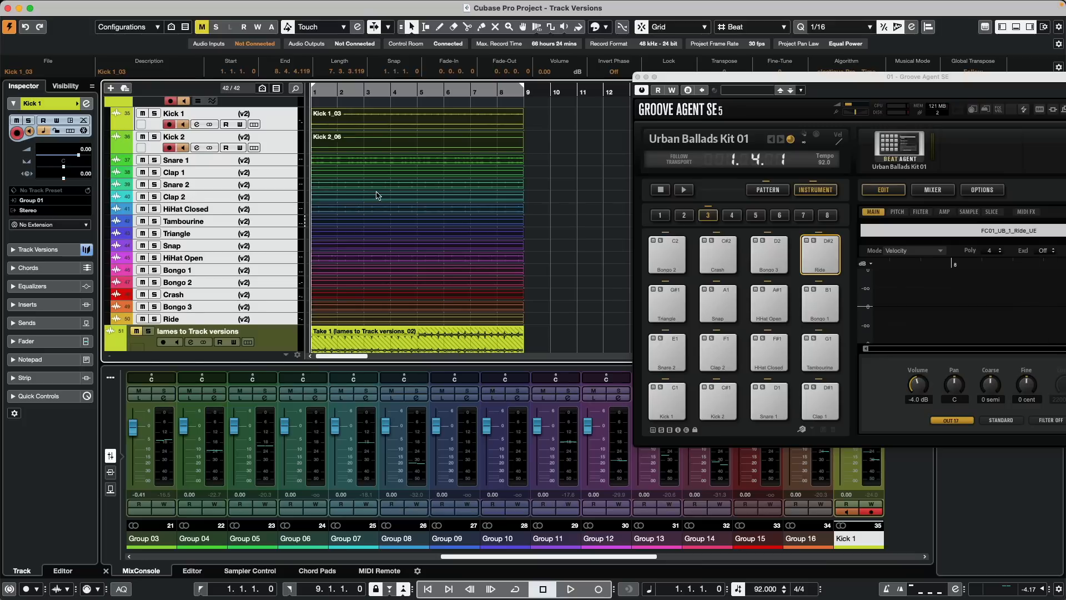
{"action": "scroll", "coordinate": [377, 195], "scroll_direction": "up", "scroll_amount": 5}
{"action": "scroll", "coordinate": [377, 194], "scroll_direction": "down", "scroll_amount": 5}
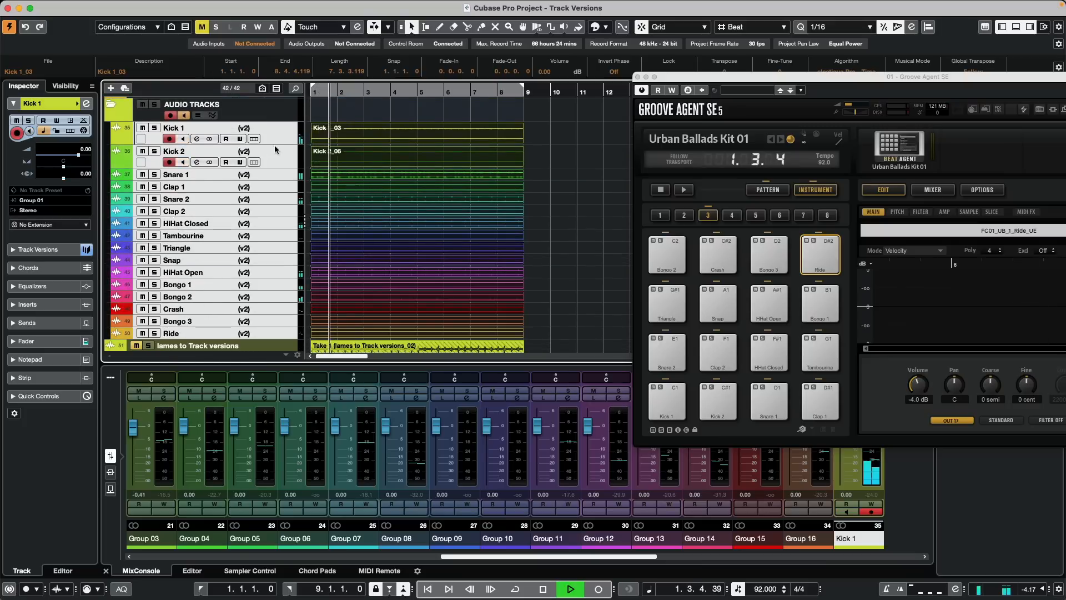
{"action": "left_click", "coordinate": [245, 128]}
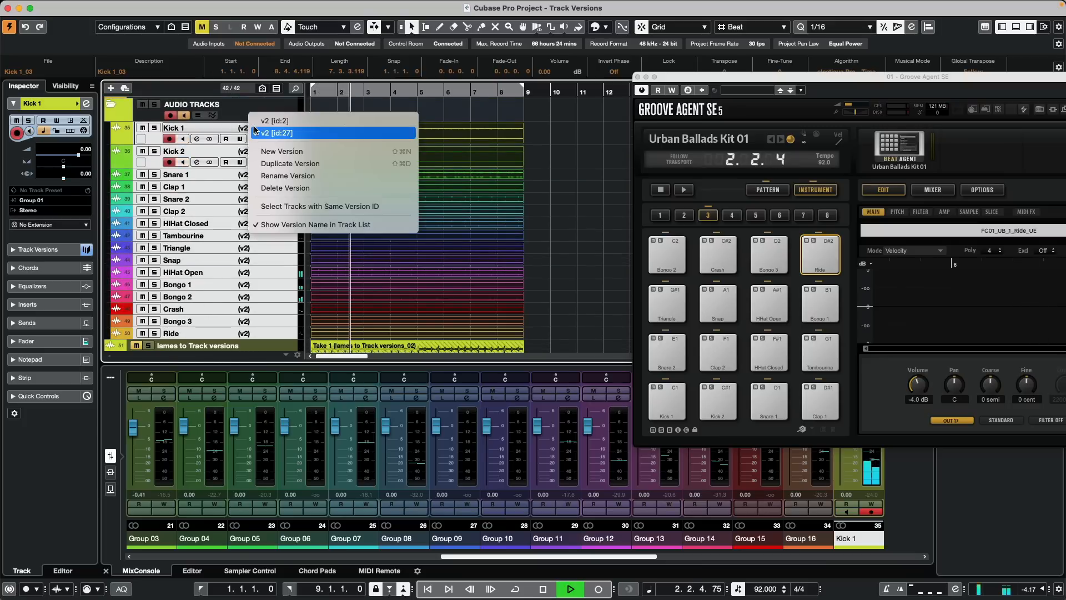
{"action": "left_click", "coordinate": [262, 122]}
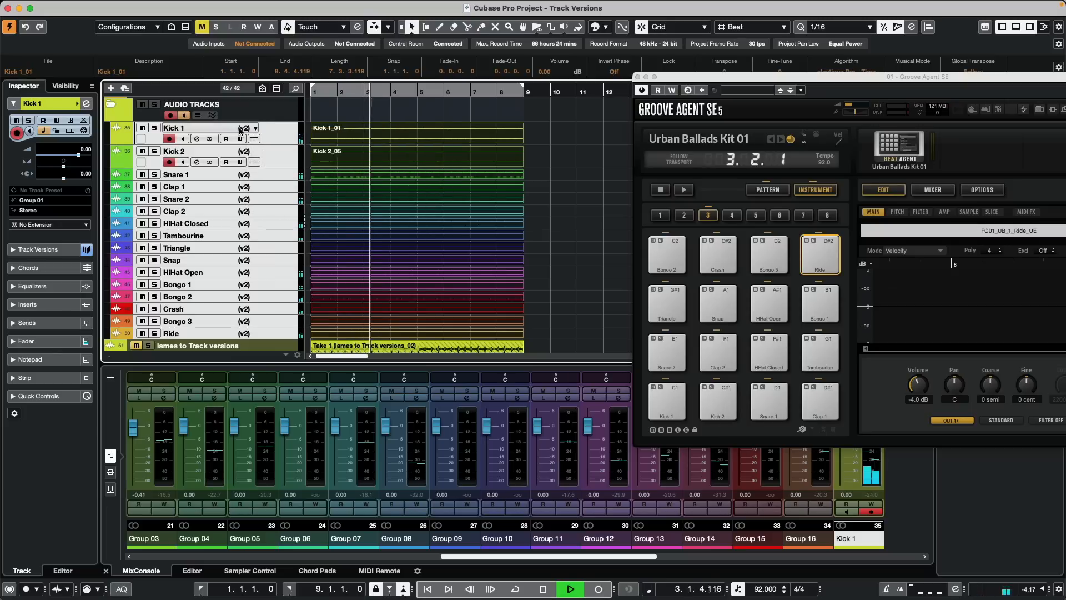
{"action": "left_click", "coordinate": [253, 128]}
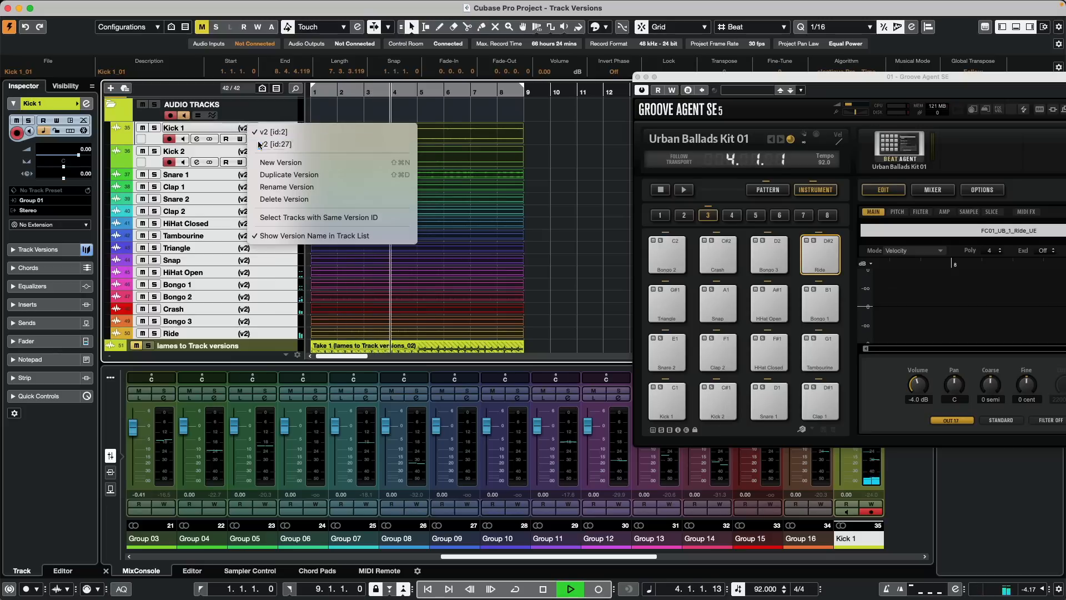
{"action": "left_click", "coordinate": [258, 142]}
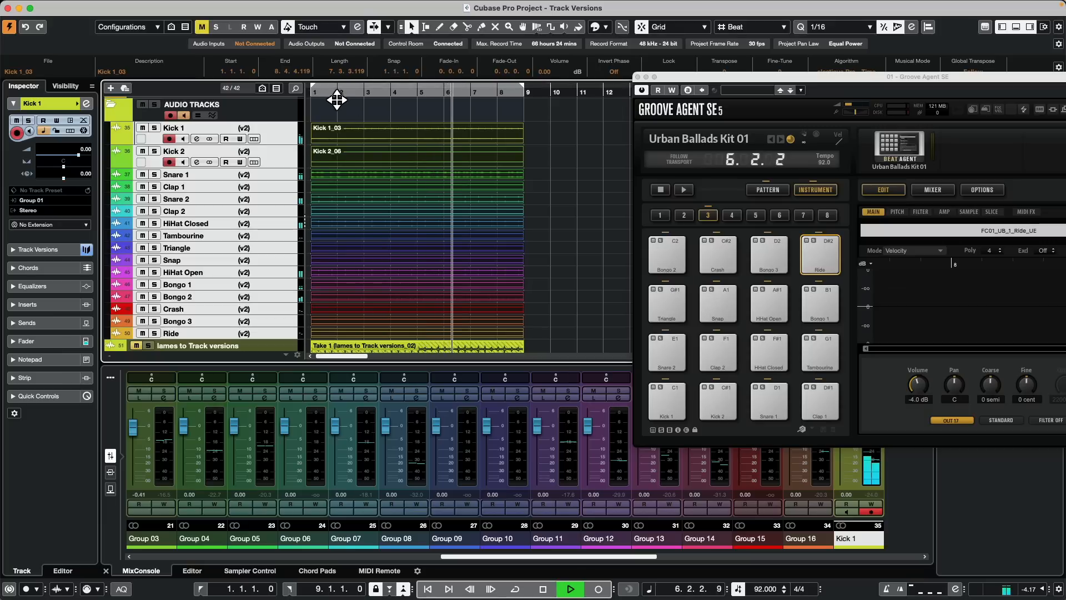
Replay from bar 1 and switch only the Kick 1 track between versions v2 [id:2] and v2 [id:27]
{"action": "left_click", "coordinate": [314, 93]}
{"action": "left_click", "coordinate": [274, 130]}
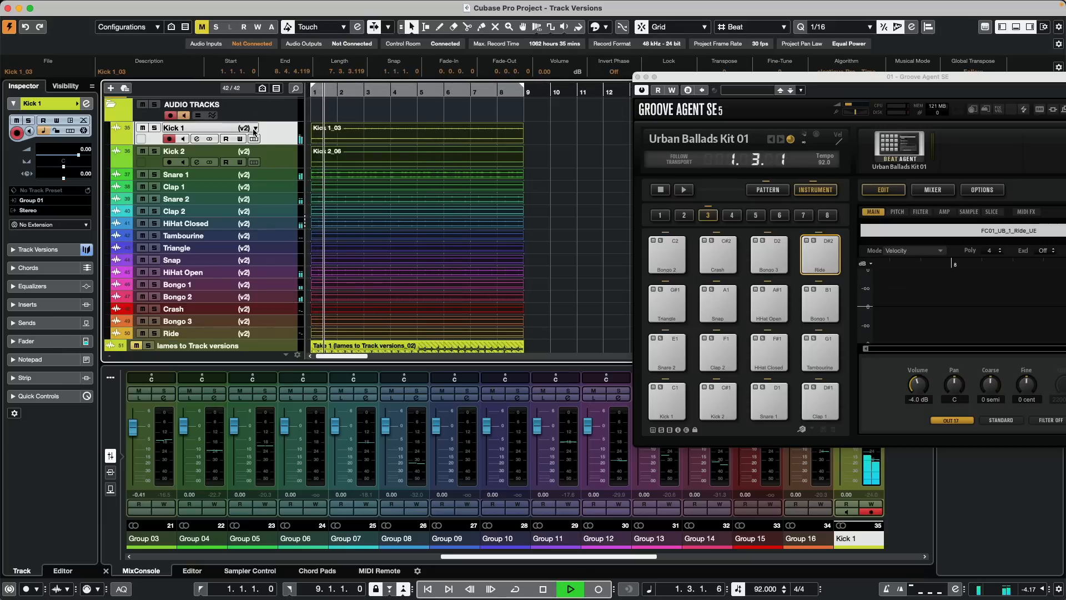
{"action": "left_click", "coordinate": [253, 129]}
{"action": "left_click", "coordinate": [261, 119]}
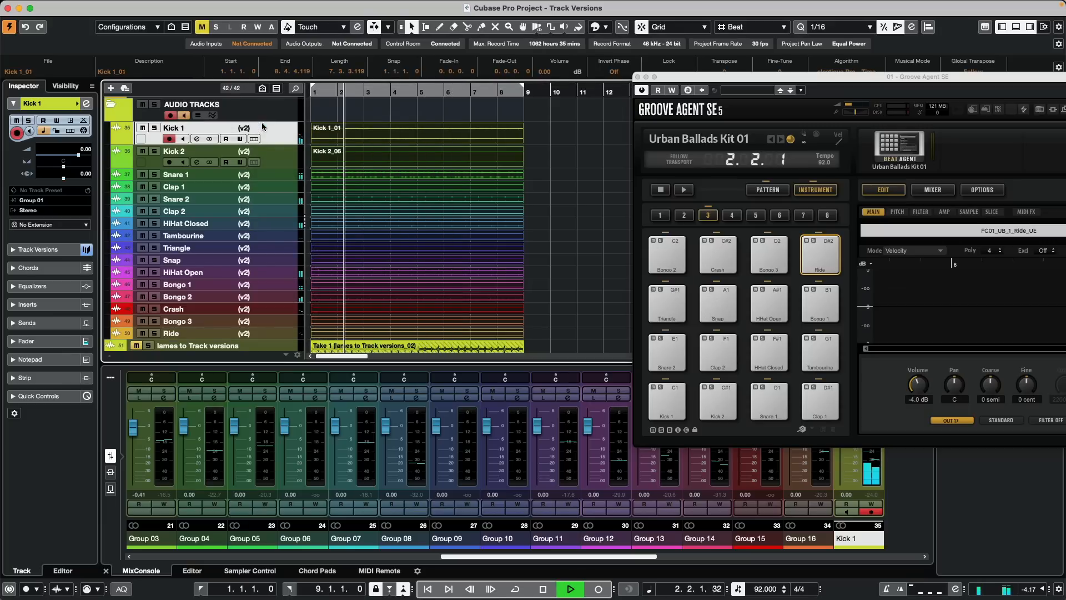
{"action": "left_click", "coordinate": [256, 130]}
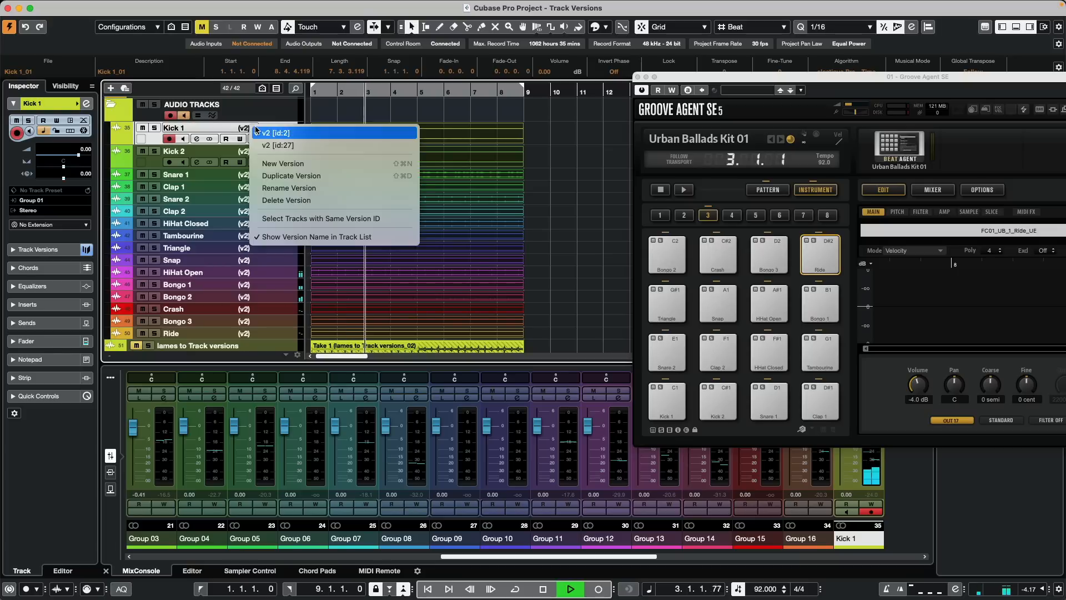
{"action": "left_click", "coordinate": [256, 132]}
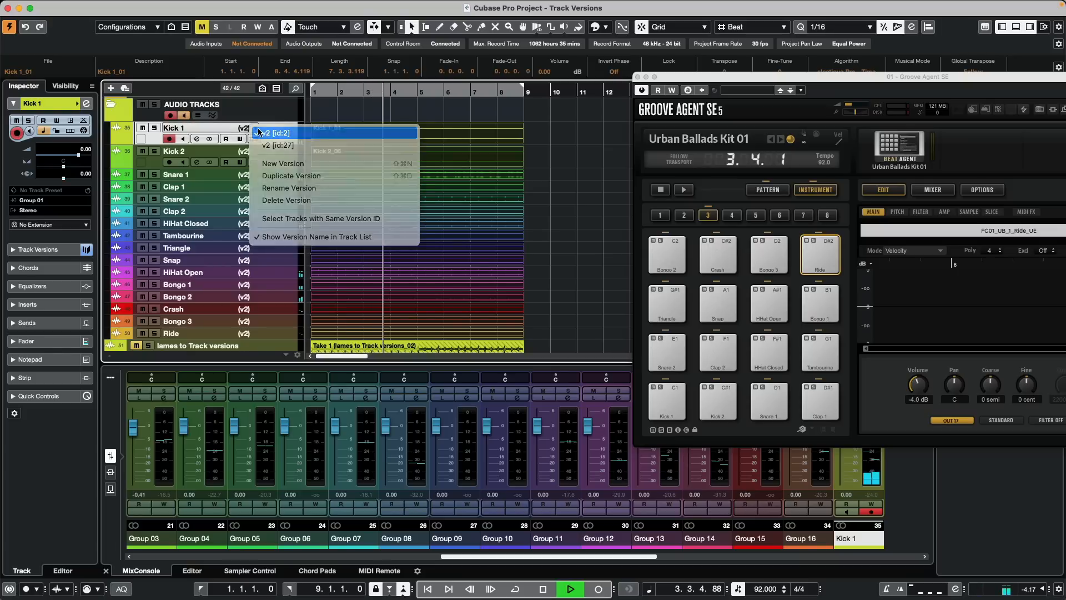
{"action": "left_click", "coordinate": [254, 129]}
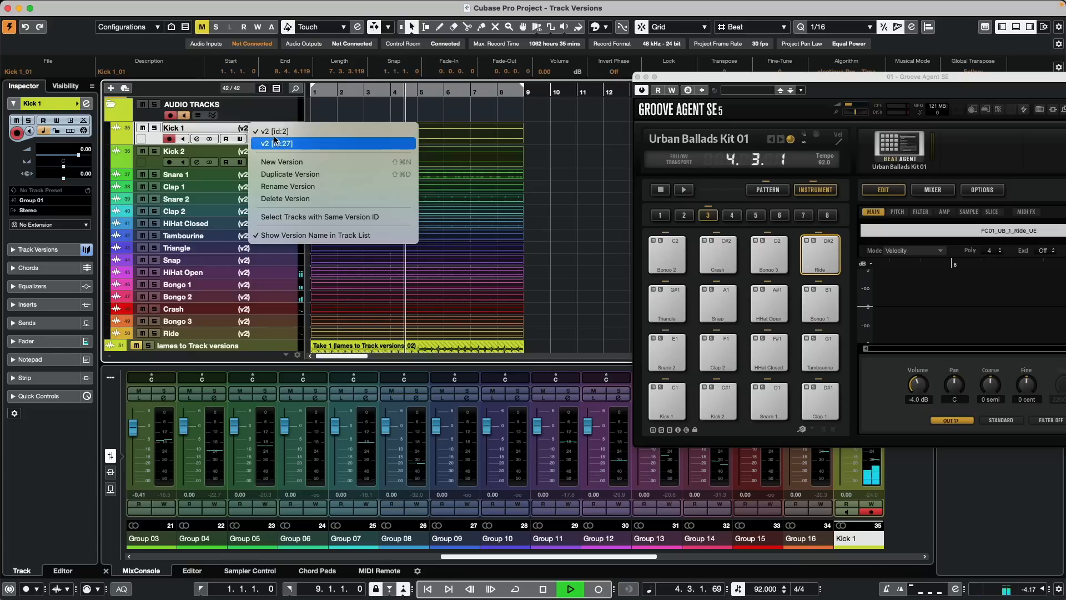
{"action": "left_click", "coordinate": [274, 135]}
Extend the selection from Kick 1 down to the Ride track and stop playback
{"action": "scroll", "coordinate": [287, 173], "scroll_direction": "down", "scroll_amount": 3}
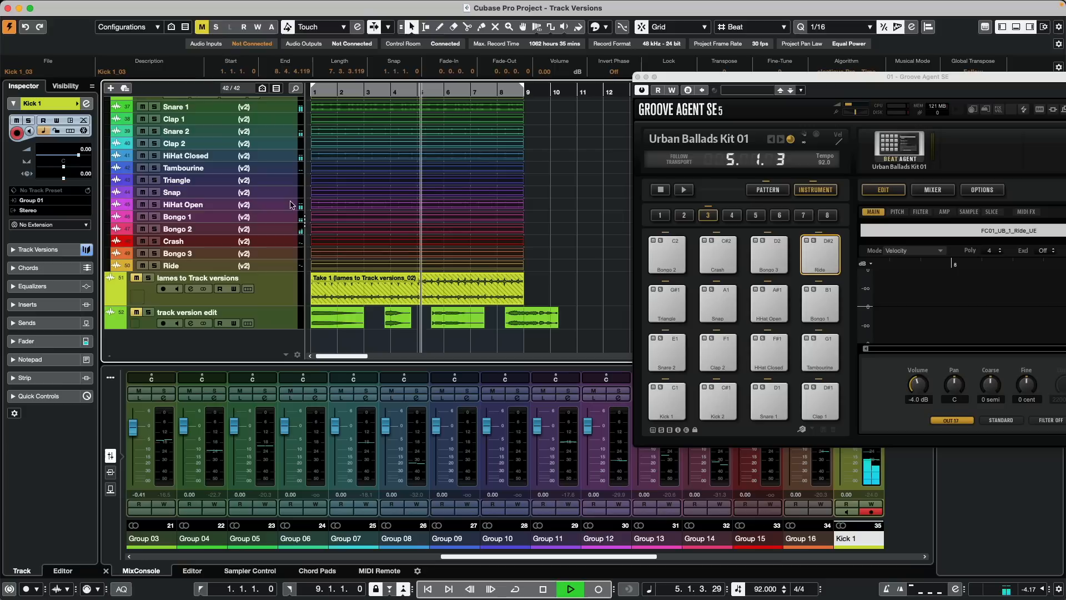
{"action": "left_click", "coordinate": [272, 267], "text": "shift"}
{"action": "scroll", "coordinate": [258, 181], "scroll_direction": "up", "scroll_amount": 6}
{"action": "scroll", "coordinate": [267, 245], "scroll_direction": "down", "scroll_amount": 5}
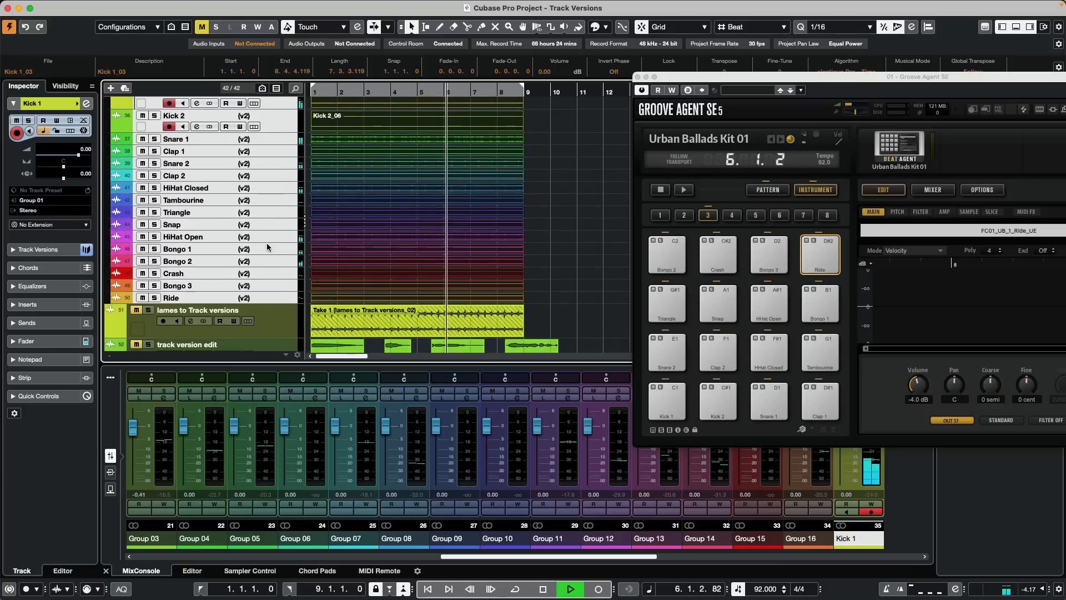
{"action": "key", "text": "space"}
Switch the Groove Agent SE 01 track to version v3
{"action": "scroll", "coordinate": [372, 187], "scroll_direction": "up", "scroll_amount": 3}
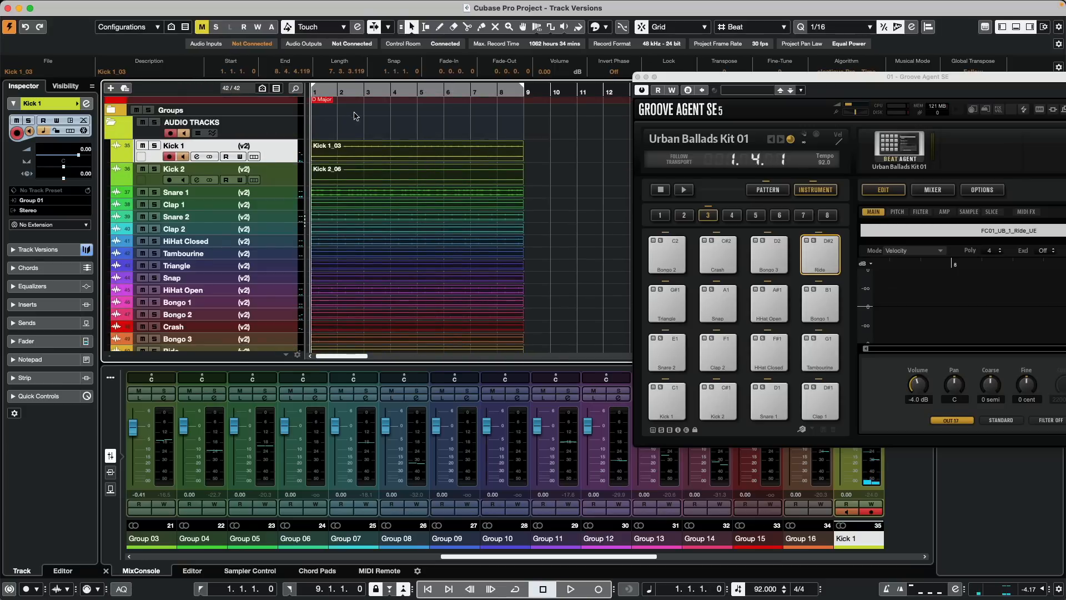
{"action": "scroll", "coordinate": [293, 142], "scroll_direction": "up", "scroll_amount": 3}
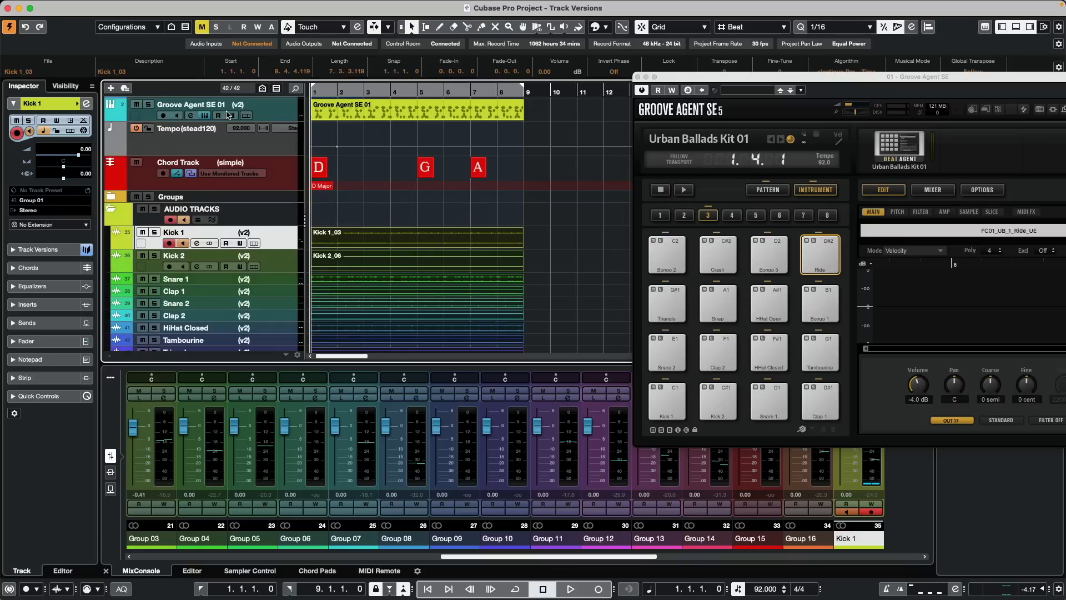
{"action": "left_click", "coordinate": [251, 106]}
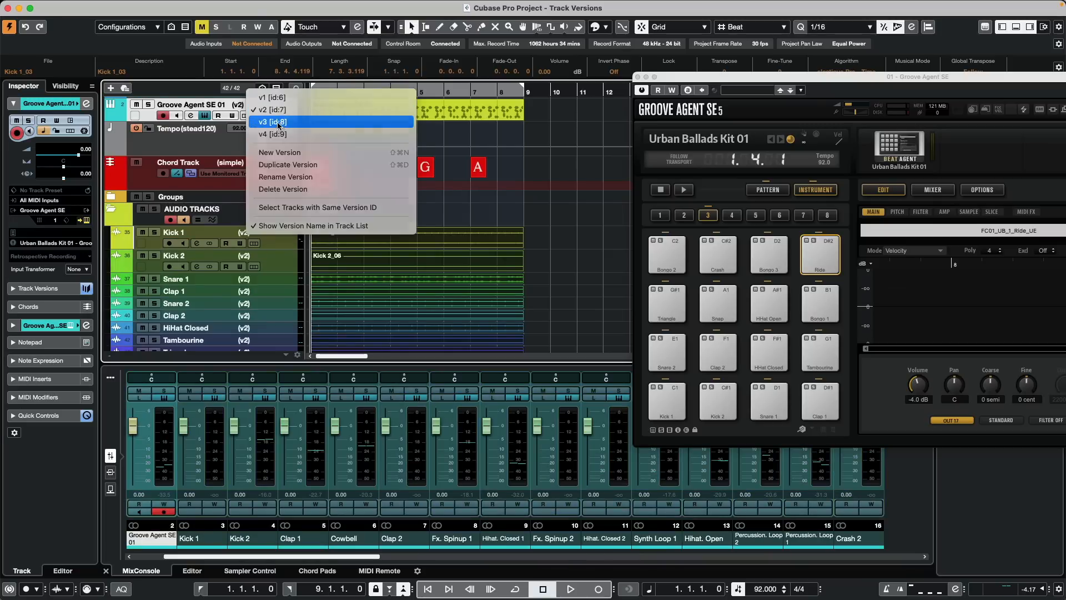
{"action": "left_click", "coordinate": [279, 123]}
Create a new track version on Kick 1 alone and record the v3 groove into it over bars 1 to 8
{"action": "left_click", "coordinate": [267, 236]}
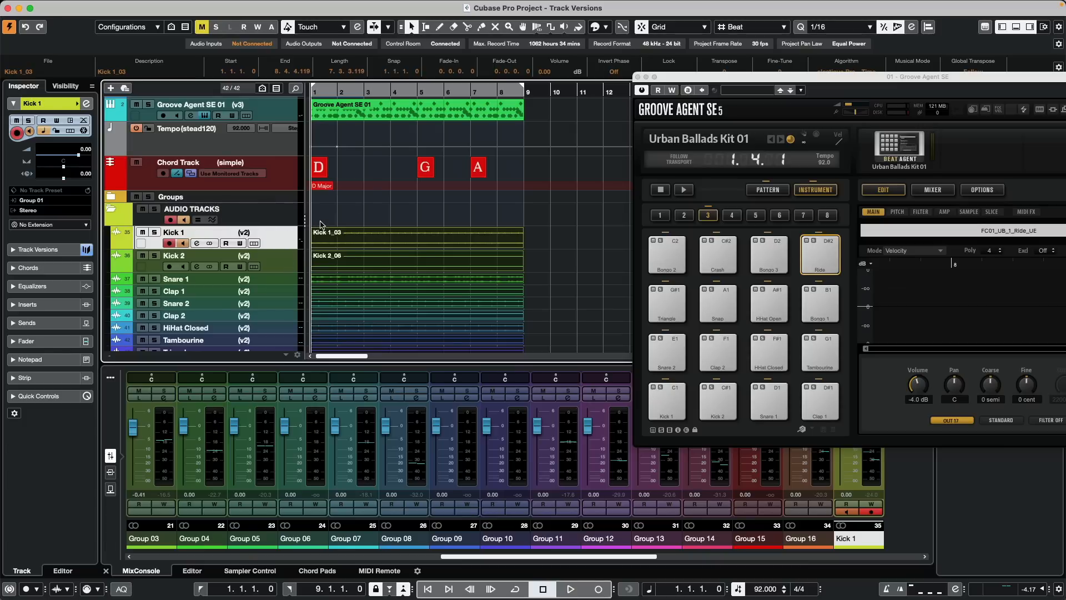
{"action": "left_click", "coordinate": [254, 234]}
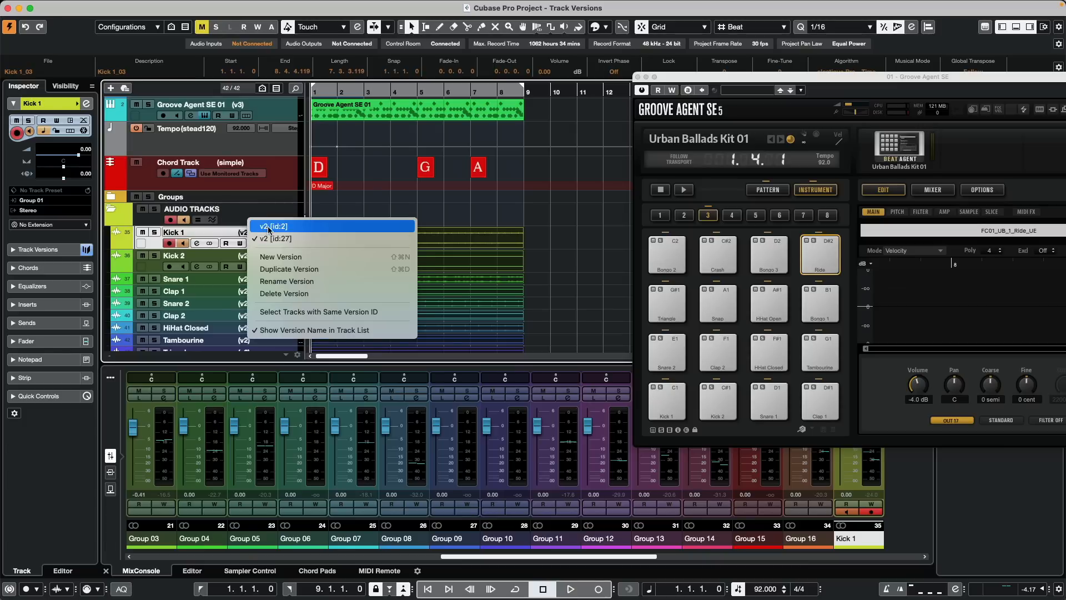
{"action": "left_click", "coordinate": [271, 255]}
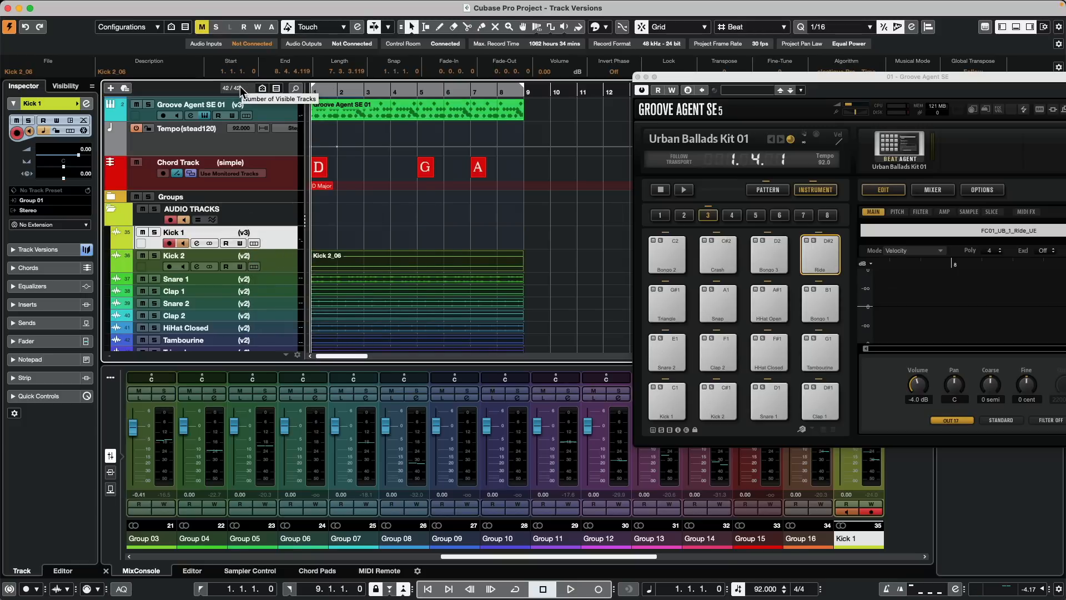
{"action": "key", "text": "KP_Multiply"}
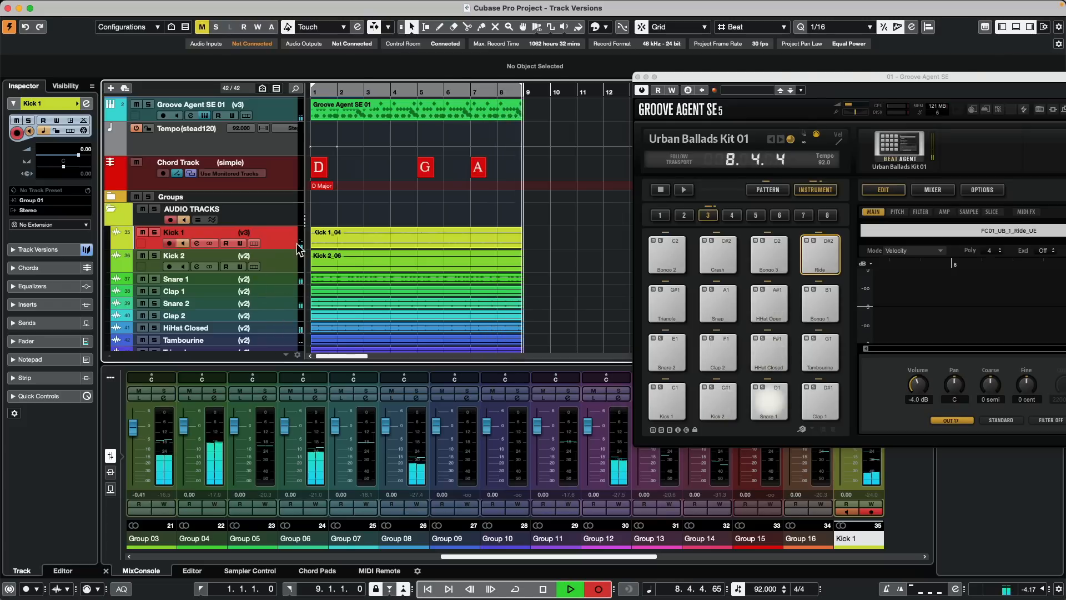
{"action": "key", "text": "space"}
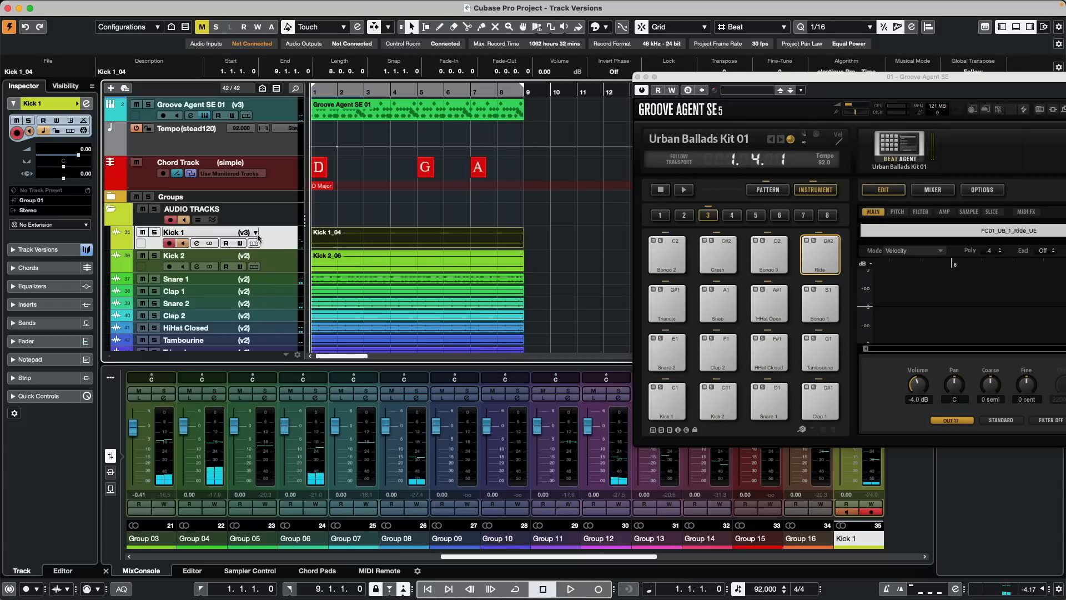
Select all audio tracks from Kick 1 to Ride and create another new track version for them together
{"action": "scroll", "coordinate": [289, 269], "scroll_direction": "down", "scroll_amount": 6}
{"action": "left_click", "coordinate": [284, 269], "text": "shift"}
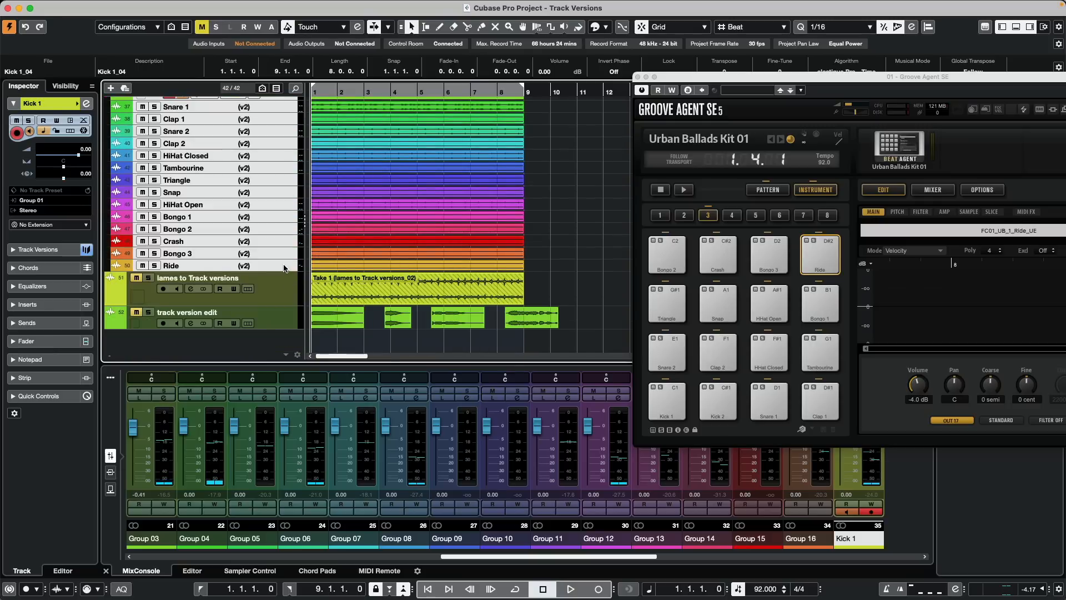
{"action": "scroll", "coordinate": [265, 239], "scroll_direction": "up", "scroll_amount": 6}
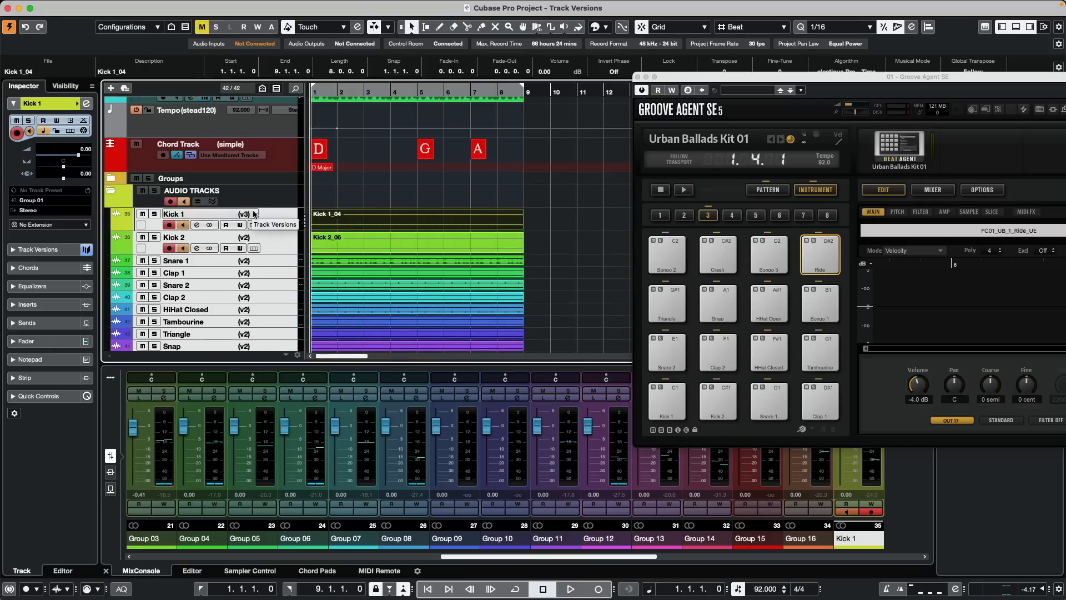
{"action": "left_click", "coordinate": [254, 214]}
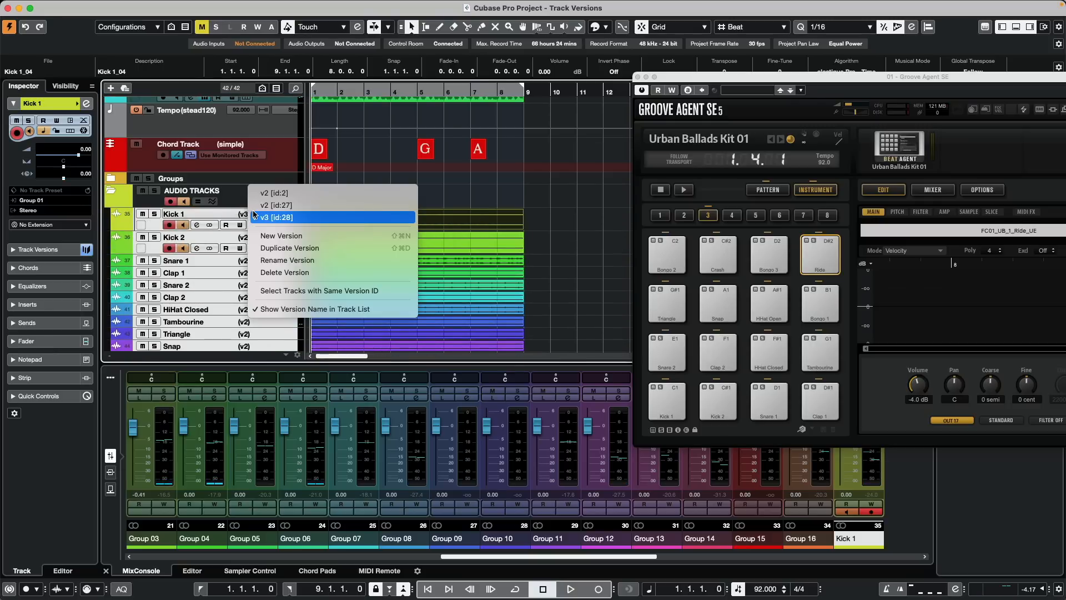
{"action": "left_click", "coordinate": [291, 237]}
Switch the Groove Agent SE 01 track to version v4
{"action": "scroll", "coordinate": [272, 225], "scroll_direction": "up", "scroll_amount": 2}
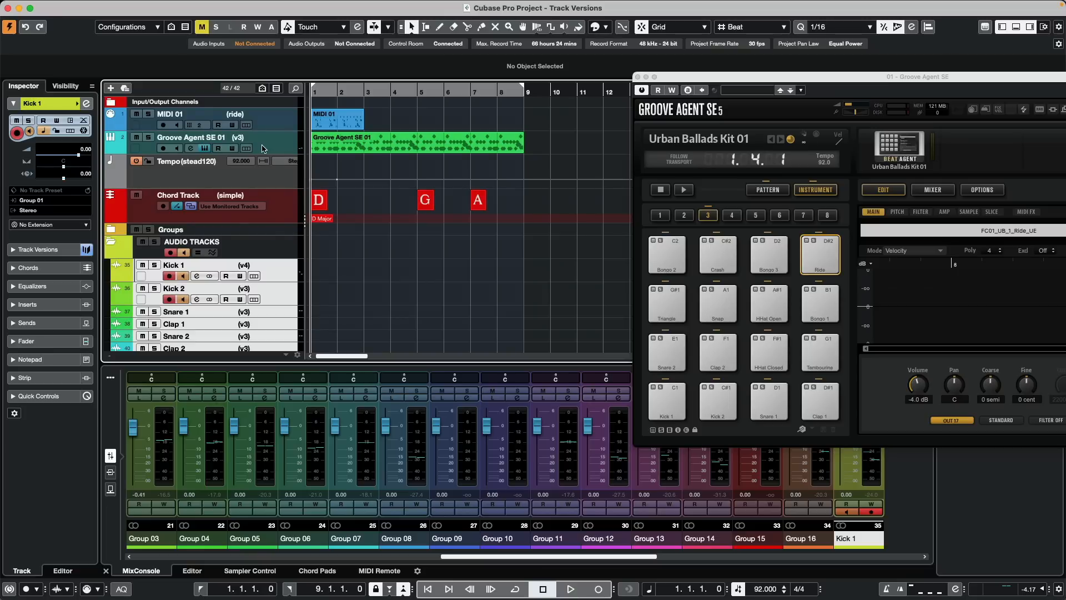
{"action": "left_click", "coordinate": [246, 139]}
{"action": "left_click", "coordinate": [246, 139]}
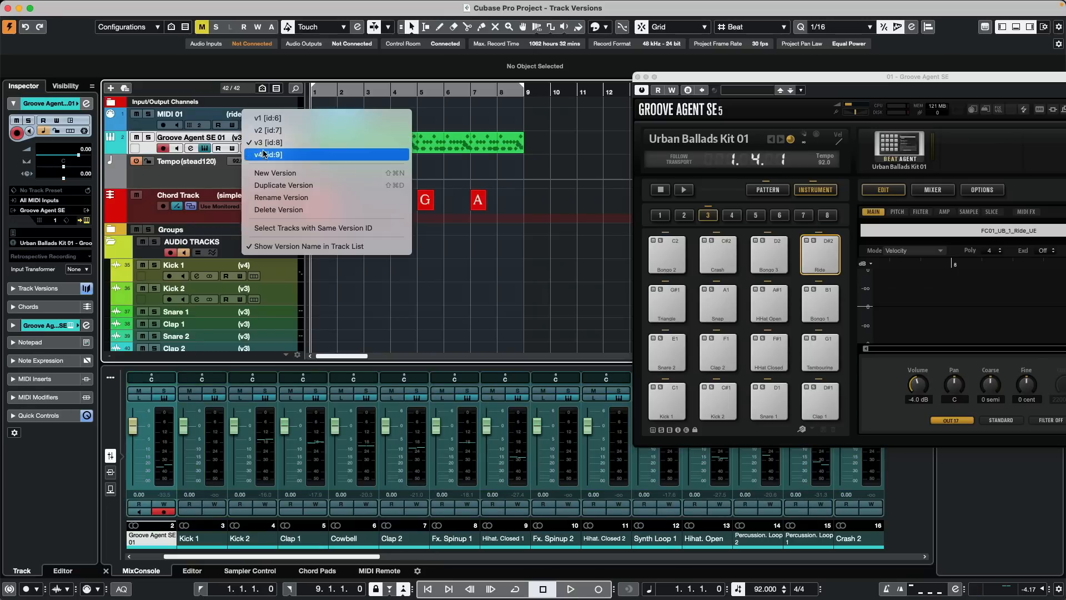
{"action": "left_click", "coordinate": [264, 155]}
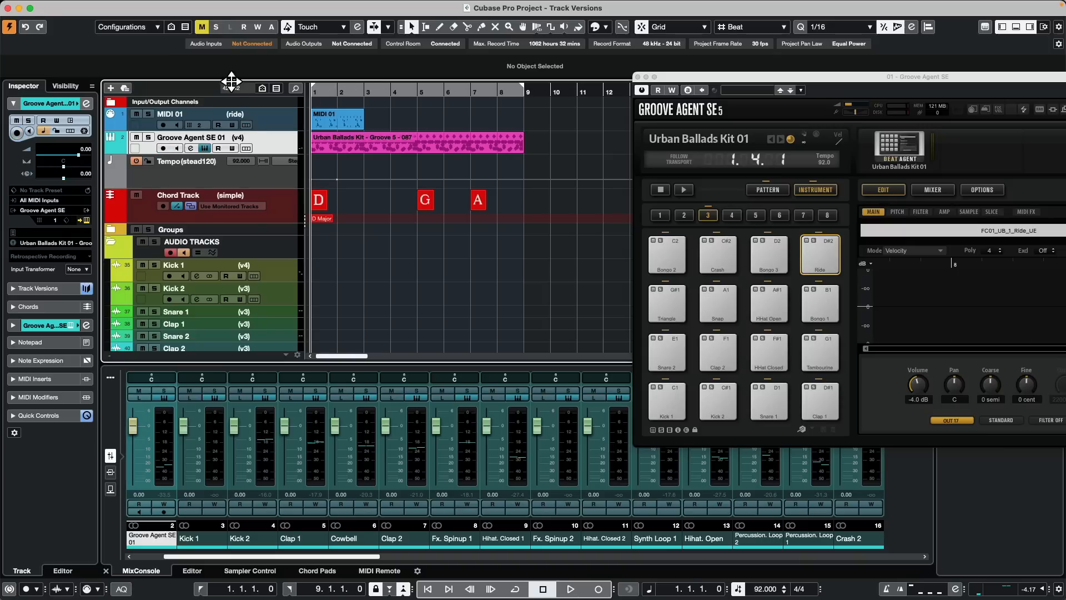
Record-enable the AUDIO TRACKS folder and record the v4 groove into the new audio track versions over bars 1 to 8
{"action": "left_click", "coordinate": [170, 253]}
{"action": "scroll", "coordinate": [428, 217], "scroll_direction": "down", "scroll_amount": 5}
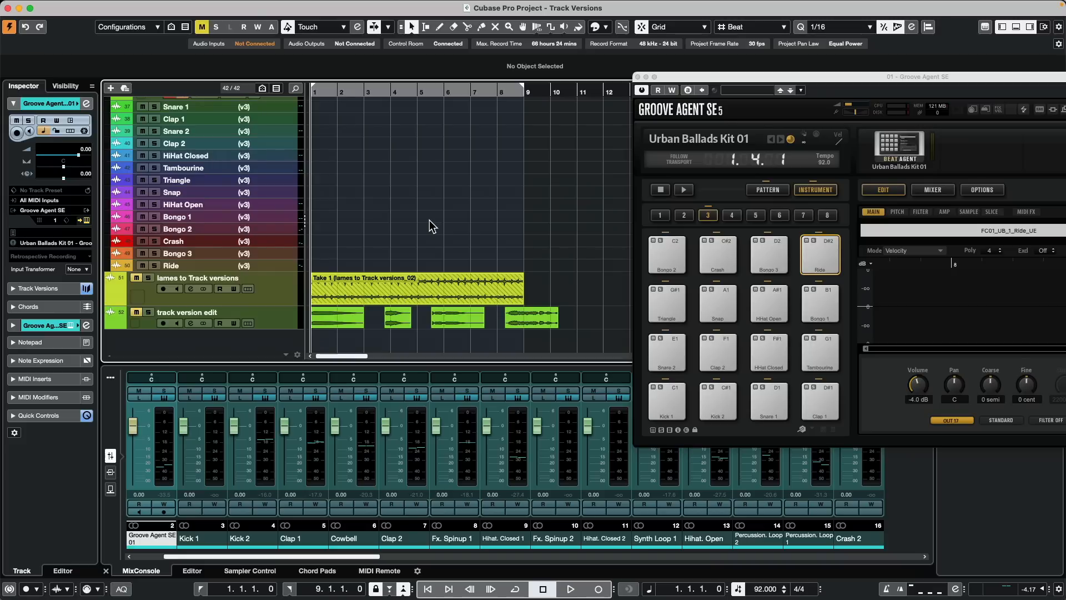
{"action": "key", "text": "KP_Multiply"}
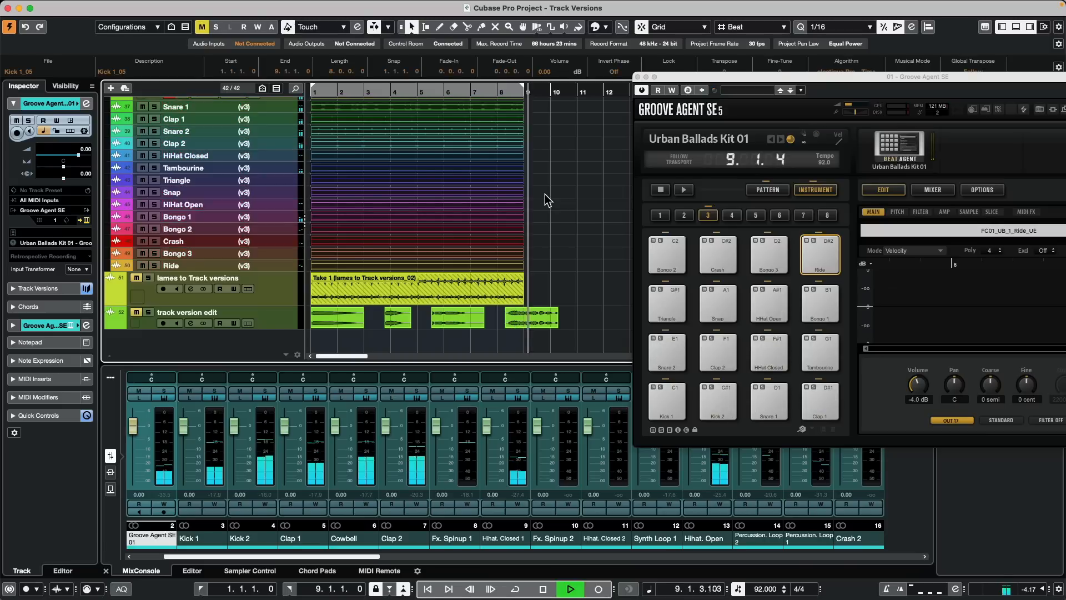
{"action": "key", "text": "space"}
Play the project, select all audio tracks from Ride up to Kick 1, and switch them to version v2 [id:2]
{"action": "scroll", "coordinate": [353, 170], "scroll_direction": "up", "scroll_amount": 4}
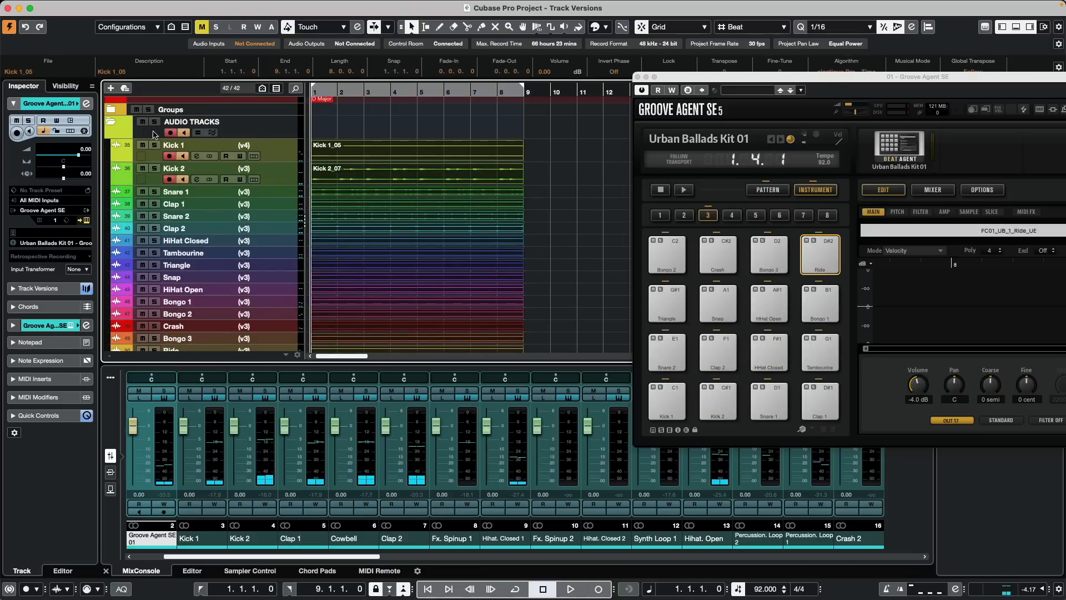
{"action": "scroll", "coordinate": [184, 135], "scroll_direction": "up", "scroll_amount": 2}
{"action": "scroll", "coordinate": [145, 129], "scroll_direction": "up", "scroll_amount": 2}
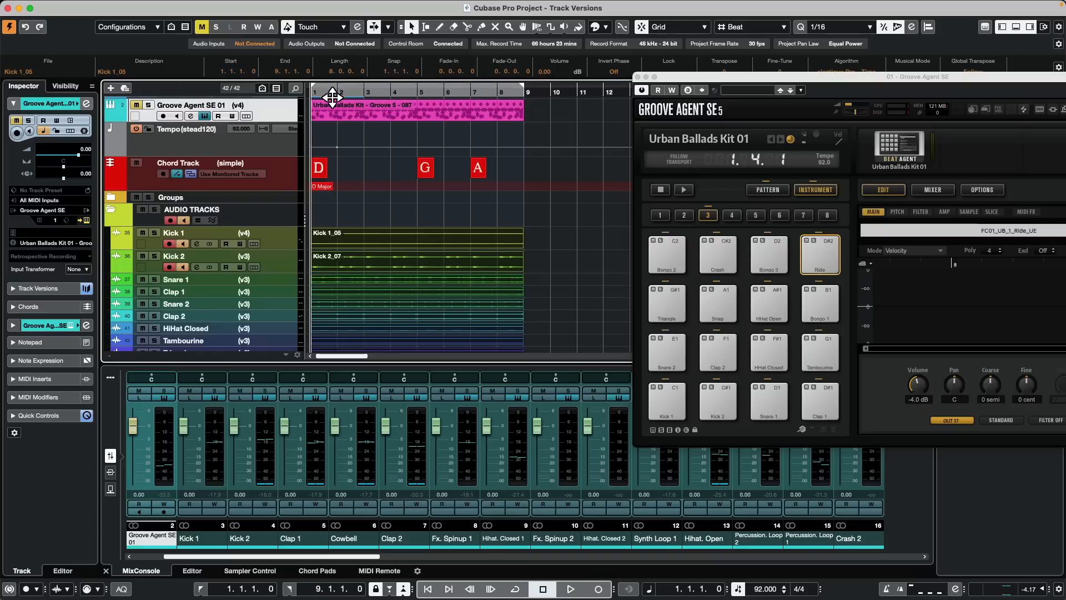
{"action": "scroll", "coordinate": [411, 230], "scroll_direction": "down", "scroll_amount": 7}
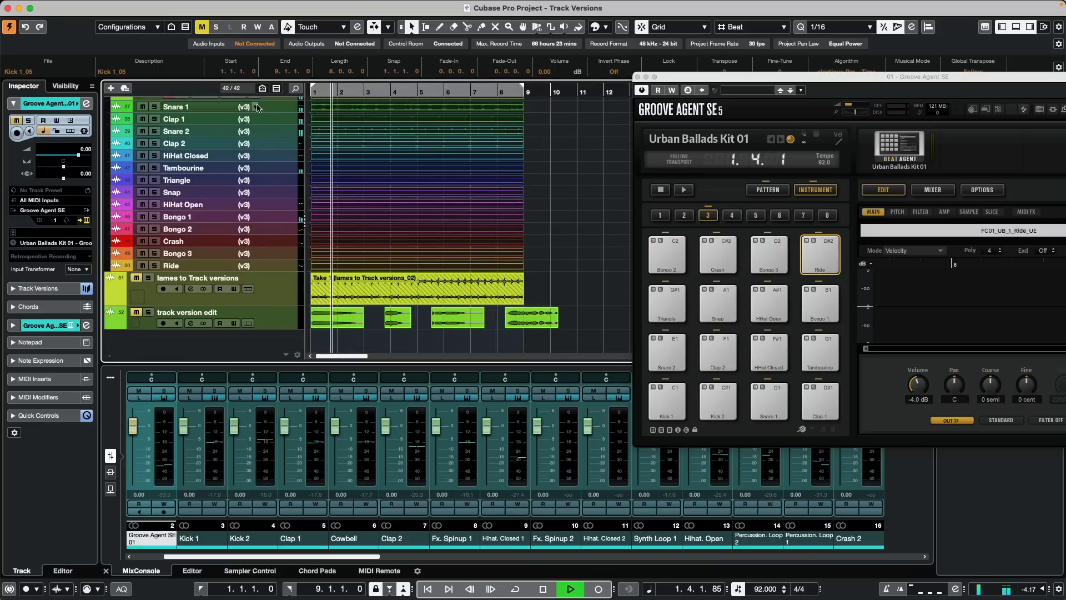
{"action": "left_click", "coordinate": [281, 261]}
{"action": "scroll", "coordinate": [272, 171], "scroll_direction": "up", "scroll_amount": 5}
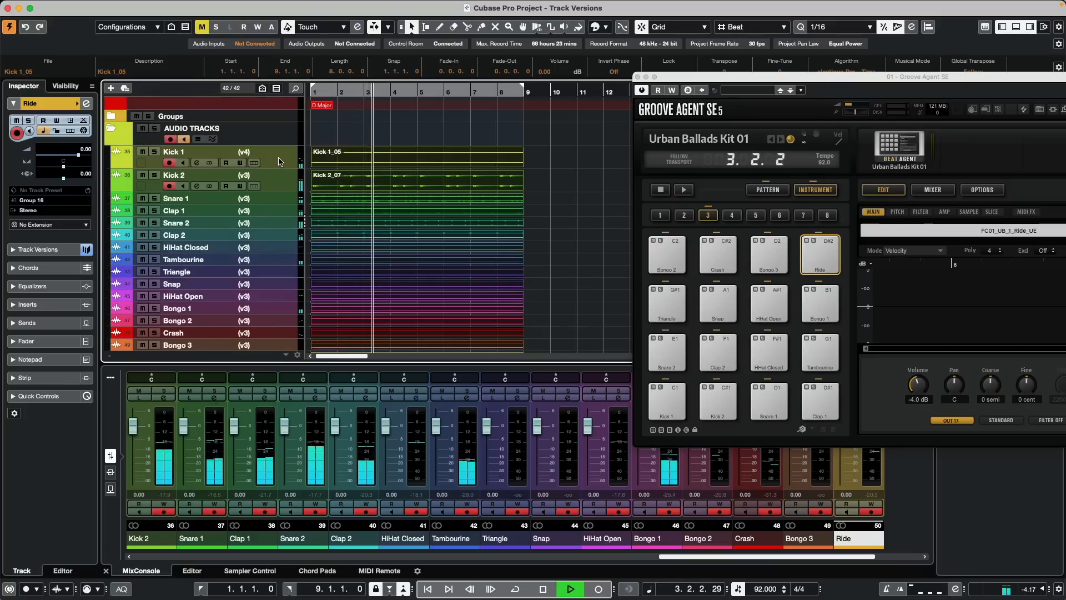
{"action": "left_click", "coordinate": [254, 154], "text": "shift"}
{"action": "left_click", "coordinate": [256, 154]}
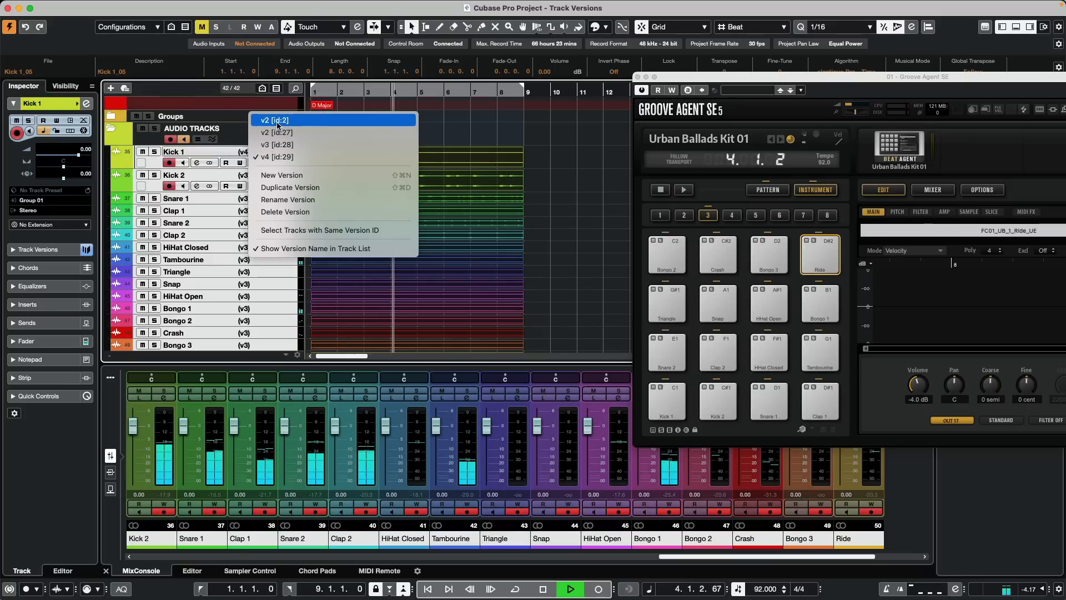
{"action": "left_click", "coordinate": [275, 120]}
Switch the selected audio tracks to version v2 [id:27] and stop playback
{"action": "left_click", "coordinate": [255, 153]}
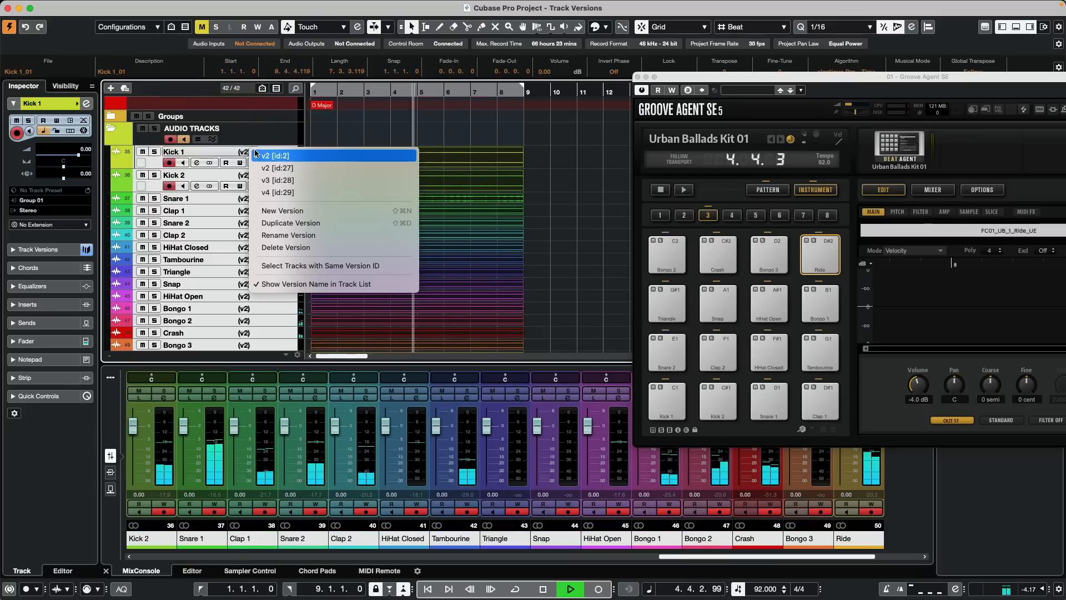
{"action": "left_click", "coordinate": [260, 169]}
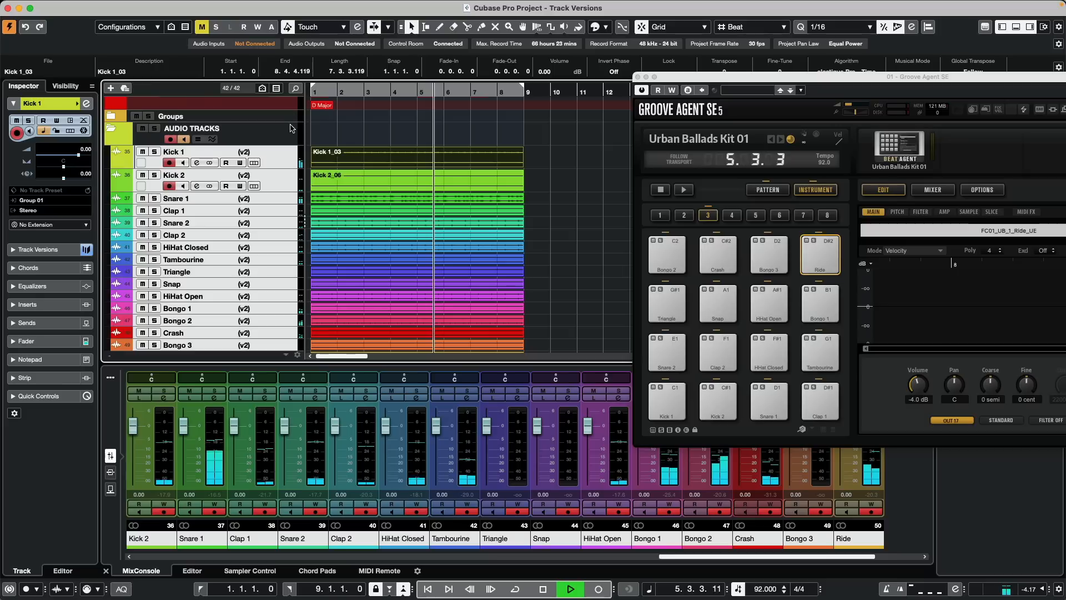
{"action": "key", "text": "space"}
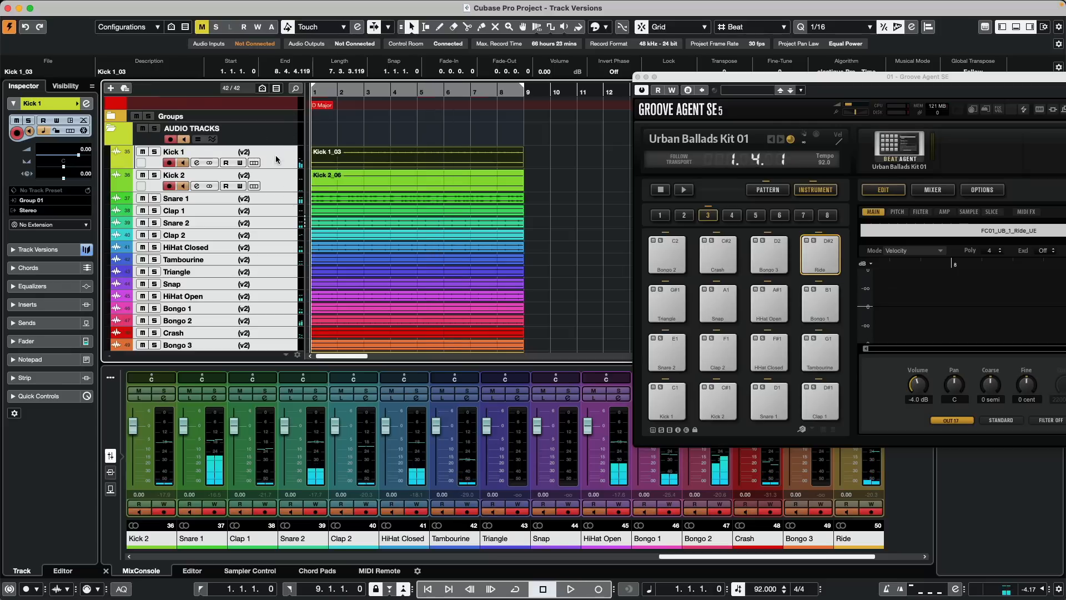
Activate version v3 [id:28] on the selected audio tracks, duplicating the current version with a common version ID where it is missing
{"action": "left_click", "coordinate": [255, 153]}
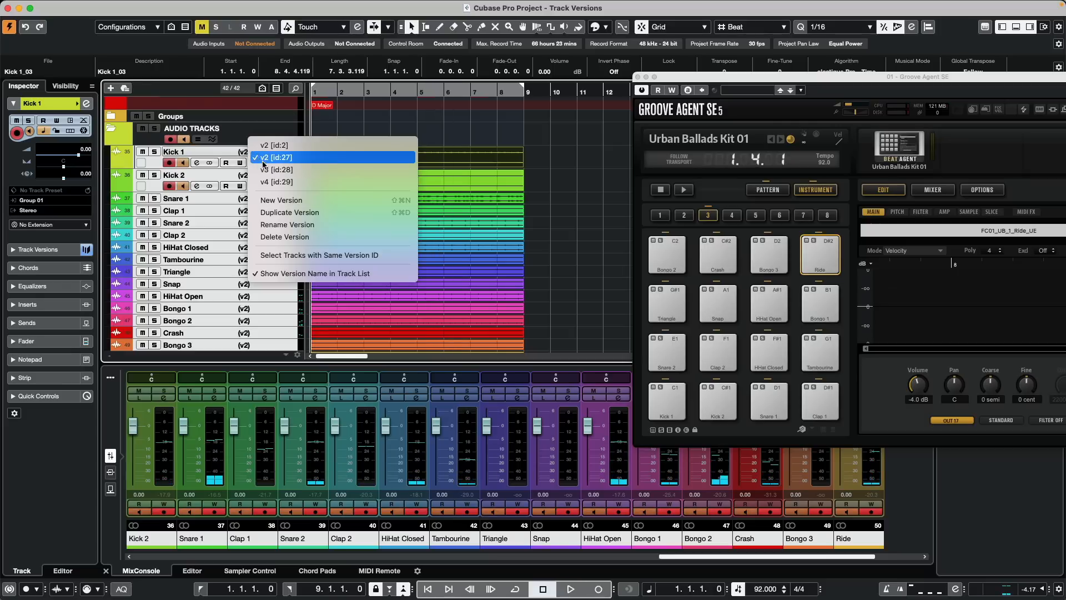
{"action": "left_click", "coordinate": [267, 168]}
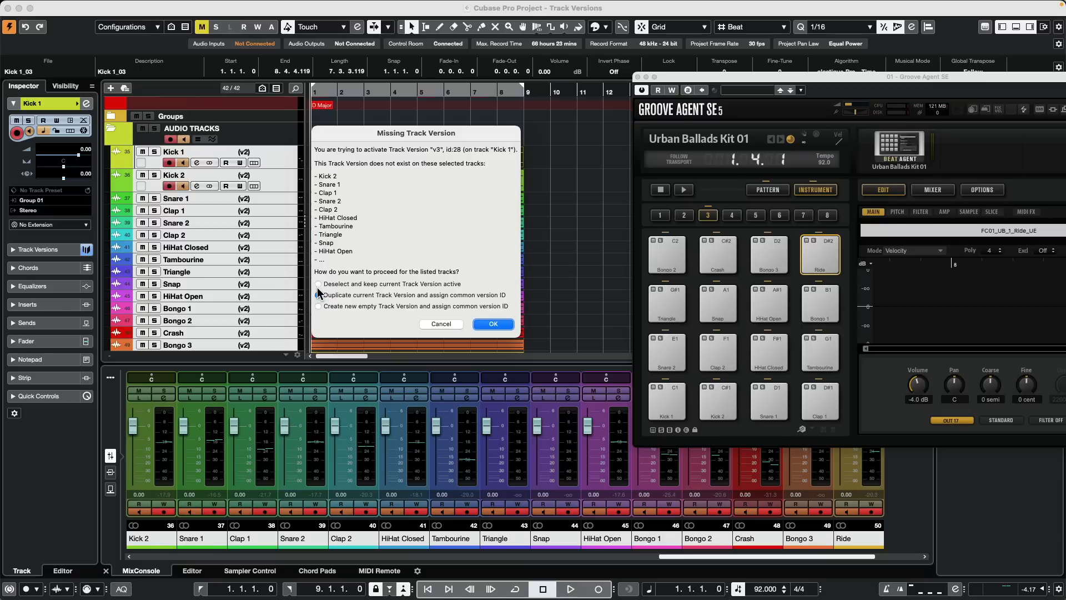
{"action": "left_click", "coordinate": [492, 324]}
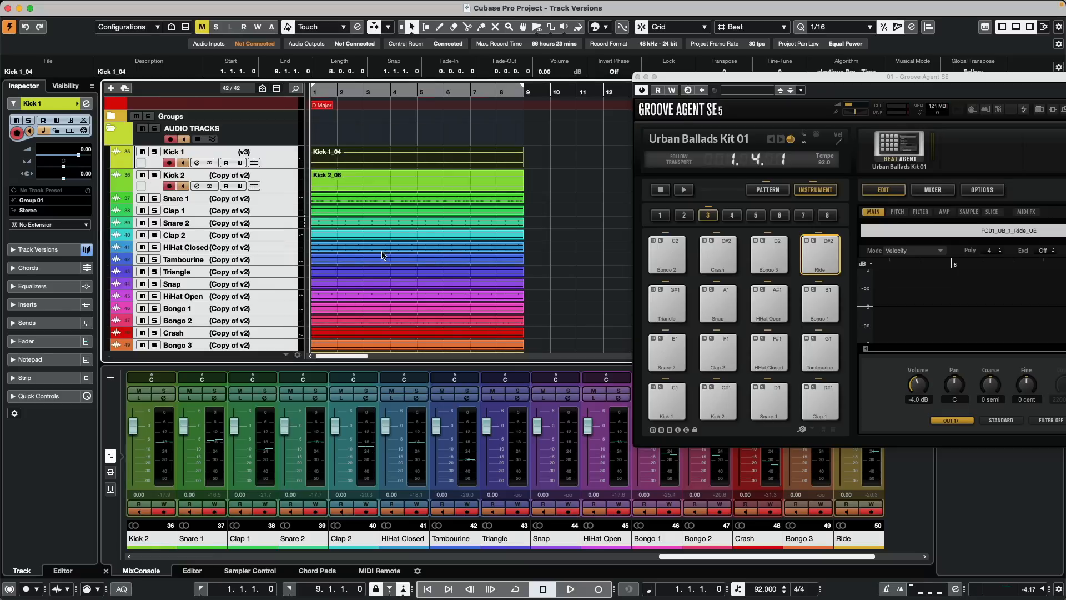
{"action": "scroll", "coordinate": [382, 256], "scroll_direction": "up", "scroll_amount": 1}
{"action": "scroll", "coordinate": [382, 255], "scroll_direction": "up", "scroll_amount": 1}
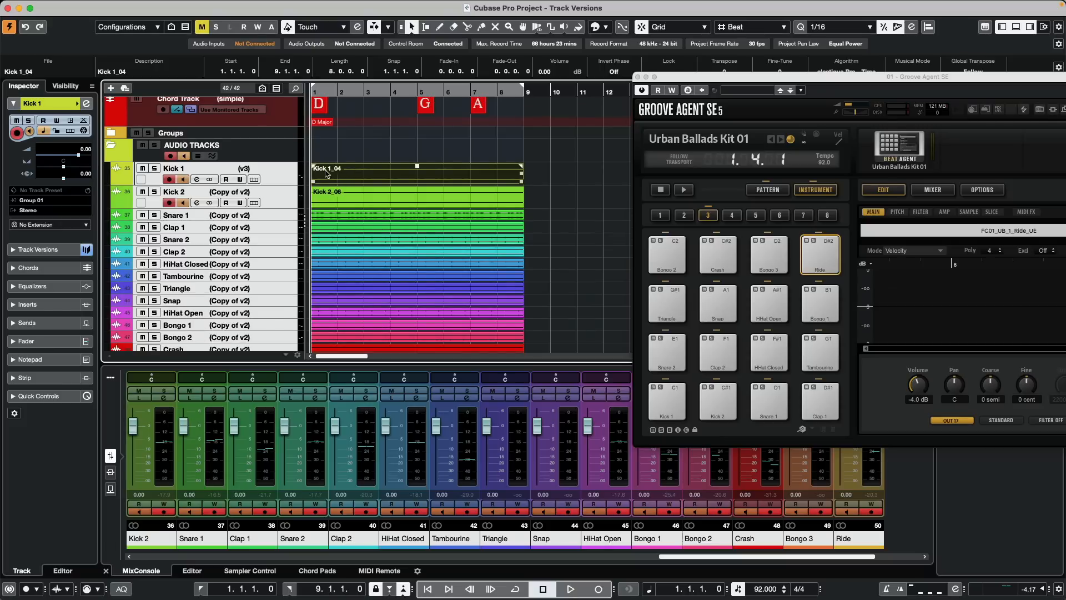
{"action": "left_click", "coordinate": [374, 177]}
Select the range from bar 4 to bar 6 in the Groove Agent SE 01 track's v4 groove and copy it
{"action": "scroll", "coordinate": [389, 231], "scroll_direction": "up", "scroll_amount": 4}
{"action": "scroll", "coordinate": [389, 231], "scroll_direction": "up", "scroll_amount": 4}
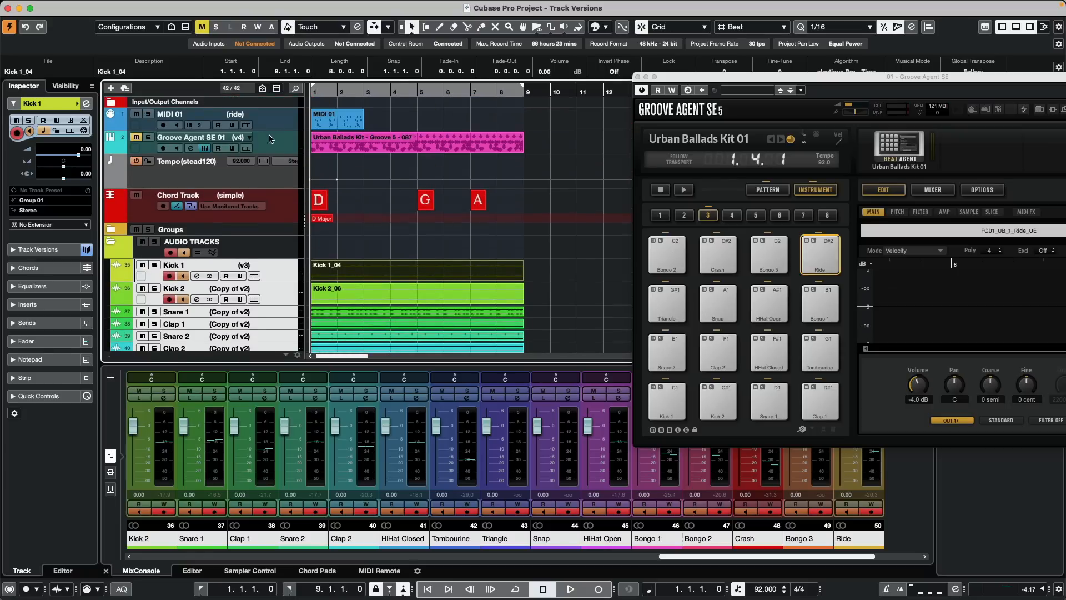
{"action": "left_click", "coordinate": [269, 157]}
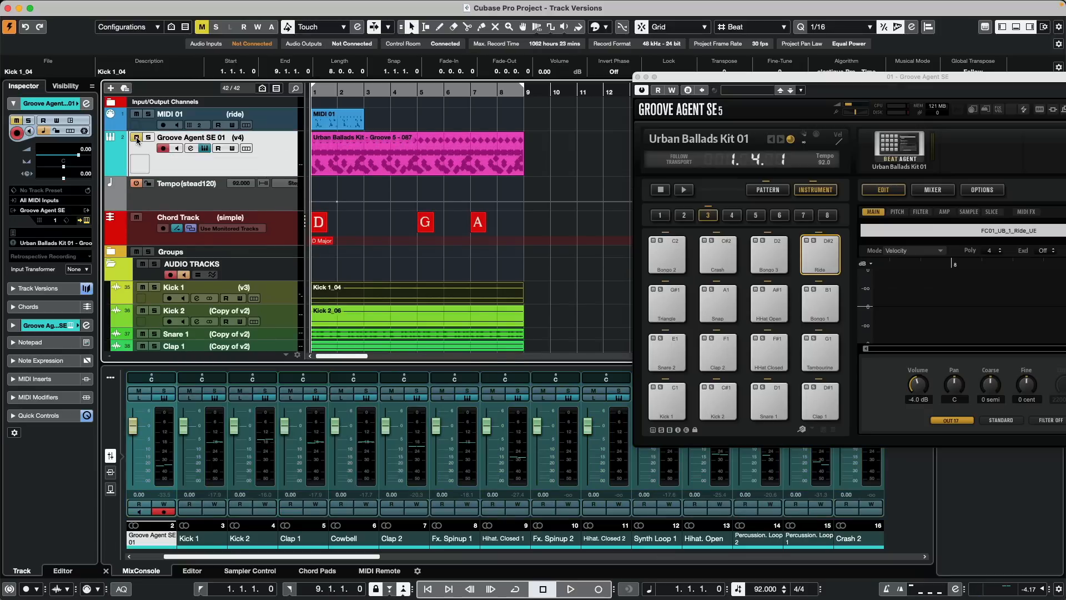
{"action": "right_click", "coordinate": [375, 148]}
{"action": "left_click", "coordinate": [408, 149]}
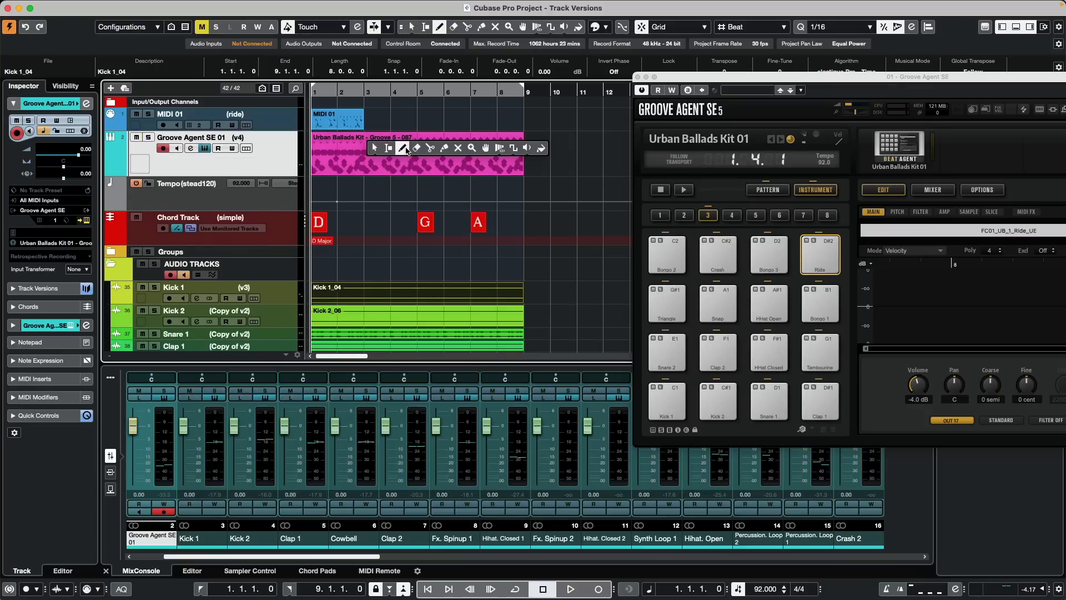
{"action": "left_click", "coordinate": [389, 148]}
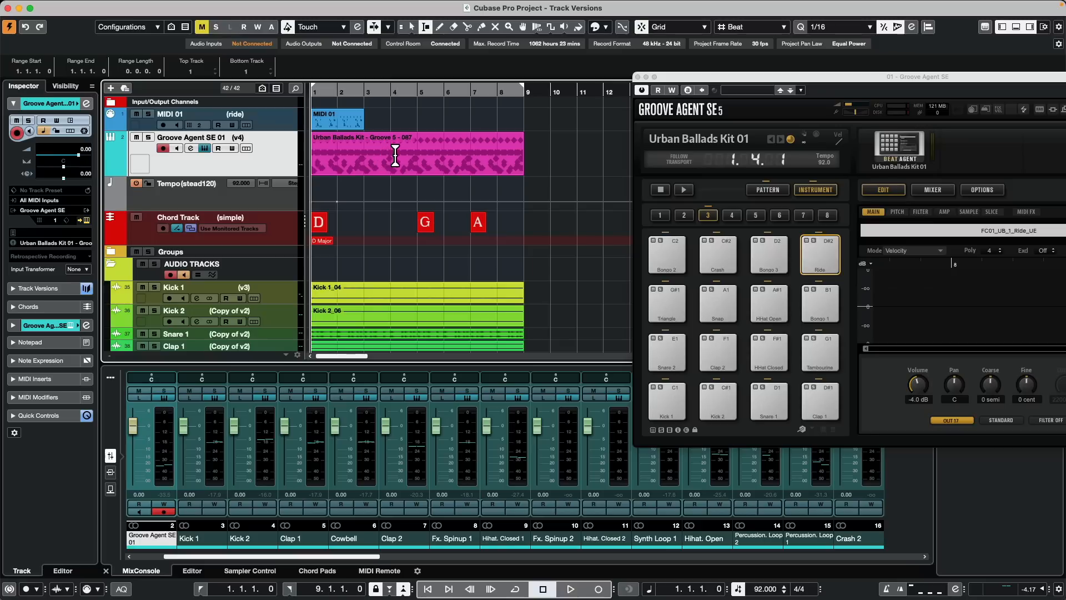
{"action": "left_click_drag", "start_coordinate": [395, 155], "coordinate": [446, 157]}
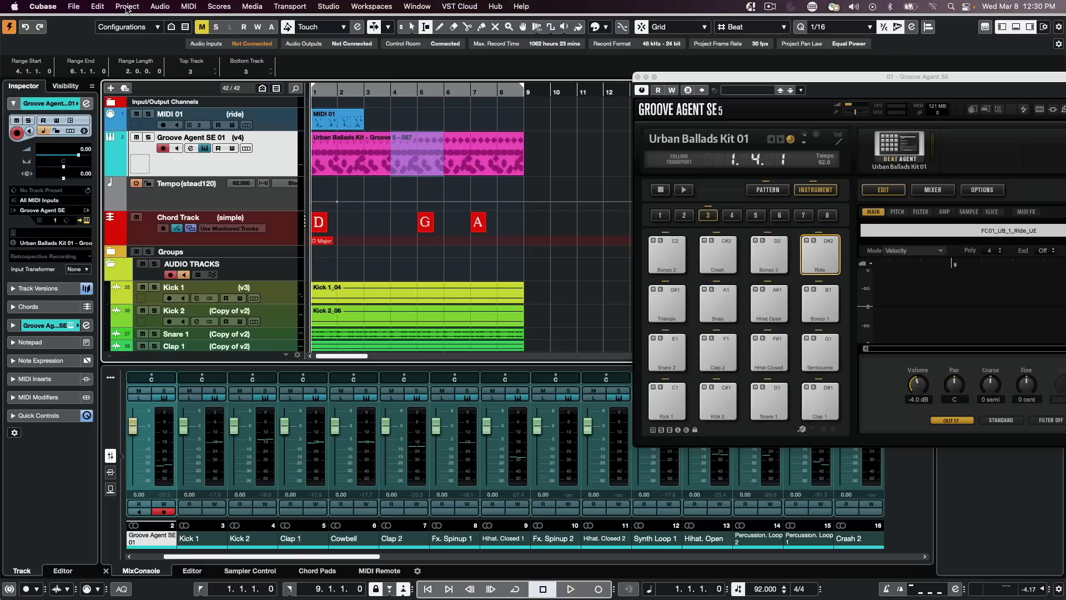
{"action": "left_click", "coordinate": [126, 6]}
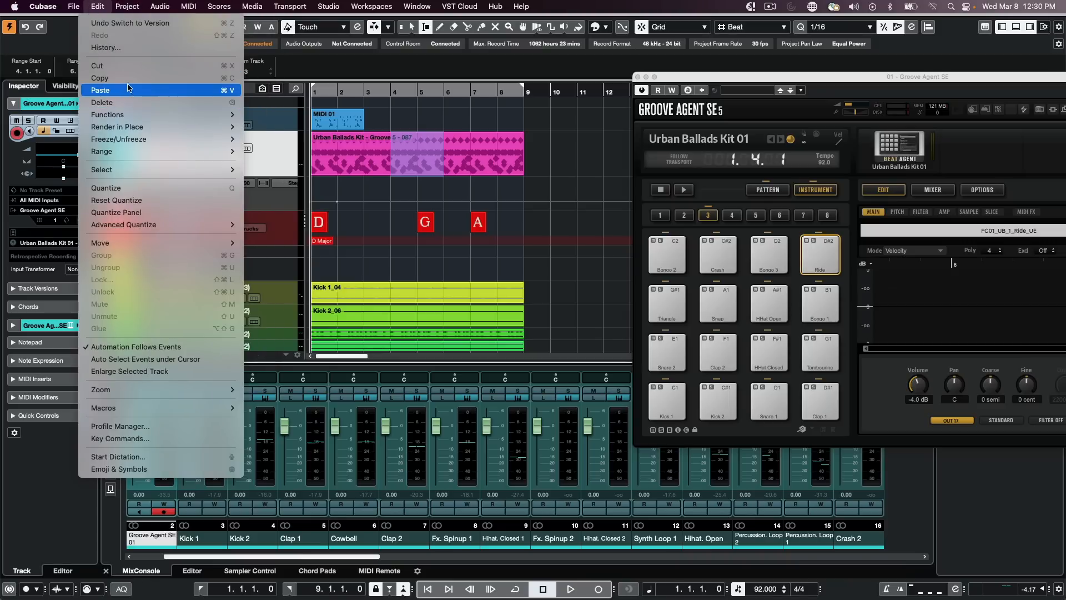
{"action": "left_click", "coordinate": [119, 77]}
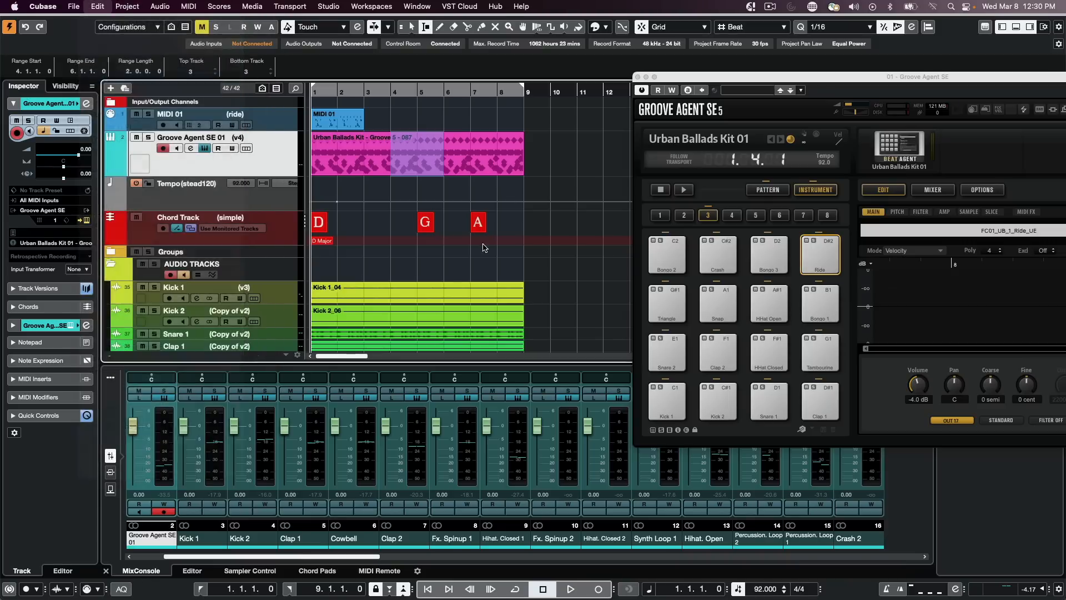
Switch the Groove Agent SE 01 track to version v2 and paste the copied range at its origin
{"action": "left_click", "coordinate": [244, 135]}
{"action": "left_click", "coordinate": [268, 119]}
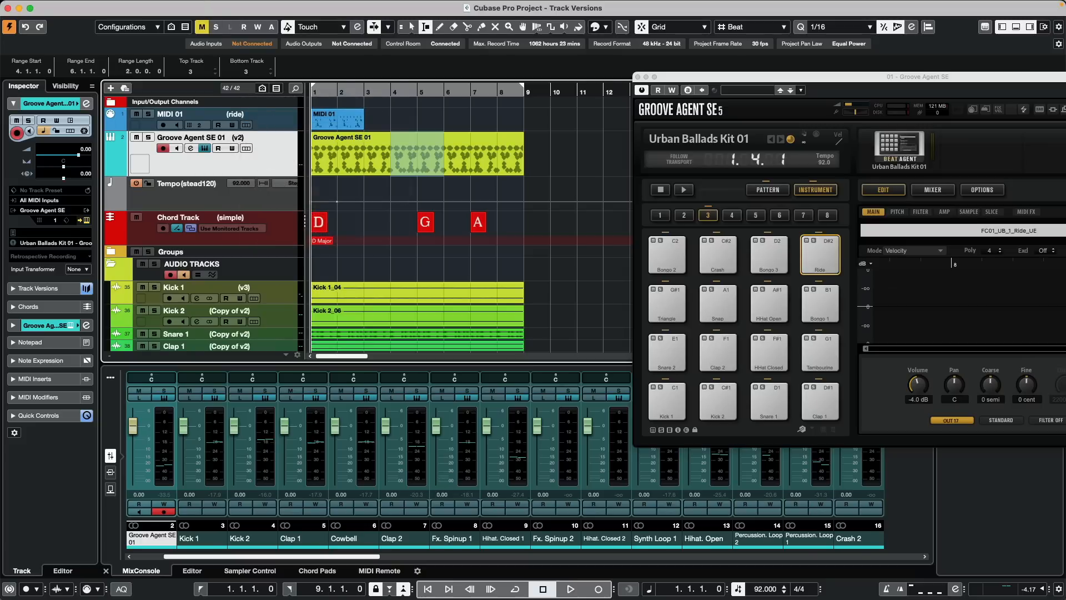
{"action": "left_click", "coordinate": [98, 6]}
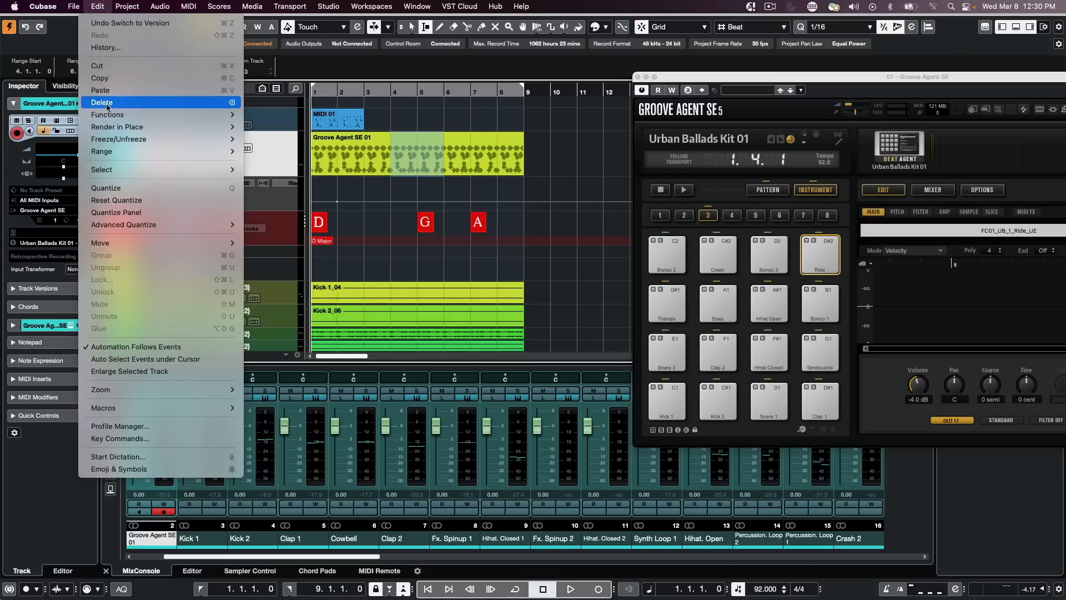
{"action": "mouse_move", "coordinate": [109, 115]}
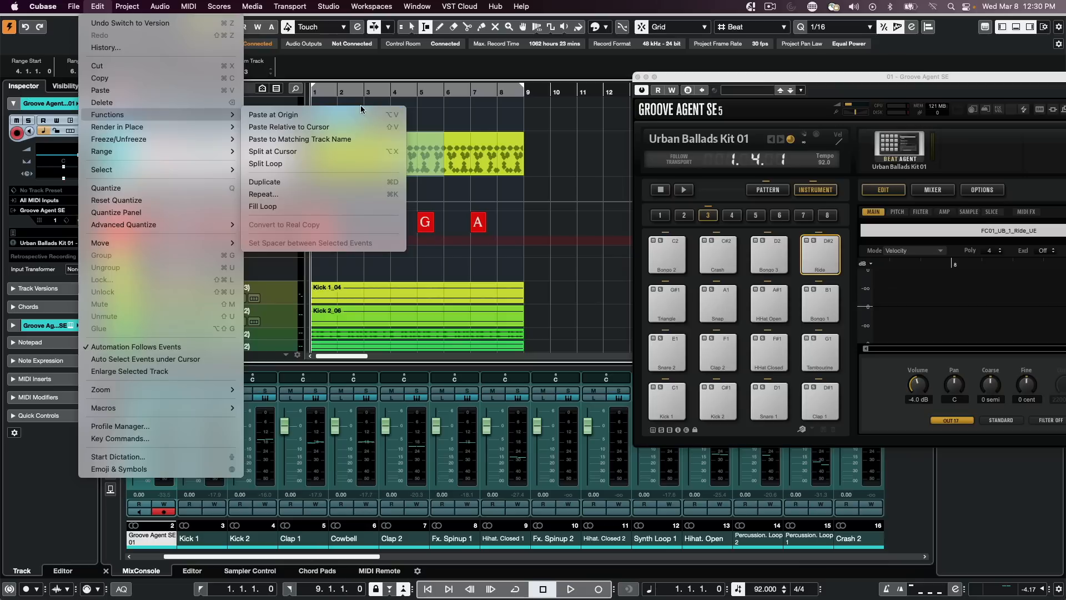
{"action": "left_click", "coordinate": [614, 182]}
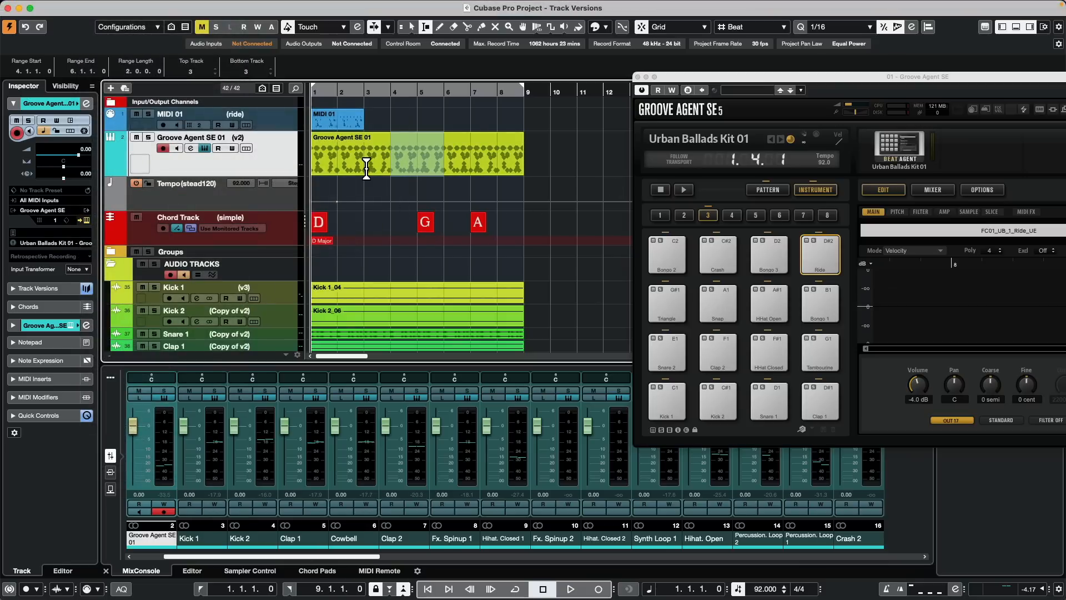
{"action": "key", "text": "alt+v"}
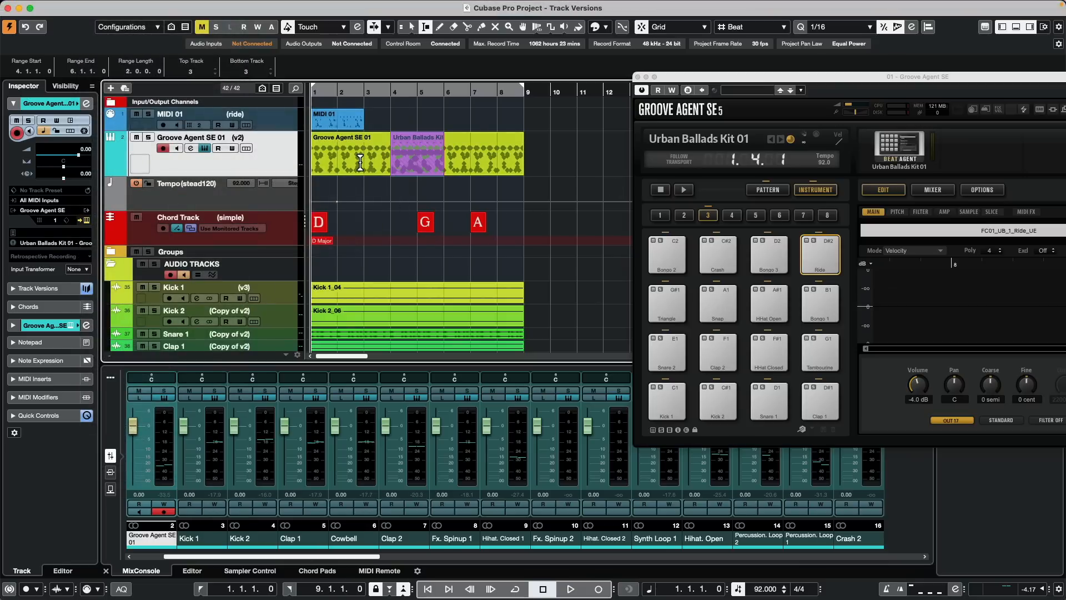
{"action": "left_click", "coordinate": [579, 147]}
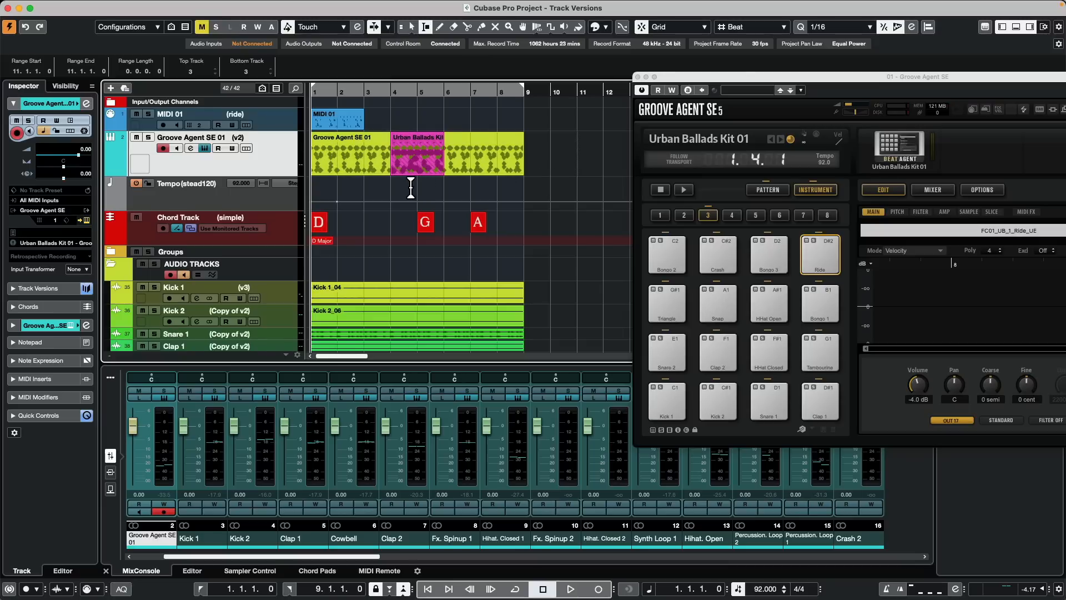
Select all audio tracks from Kick 1 to Ride and create a new empty track version for them together
{"action": "scroll", "coordinate": [402, 185], "scroll_direction": "down", "scroll_amount": 3}
{"action": "scroll", "coordinate": [401, 186], "scroll_direction": "down", "scroll_amount": 3}
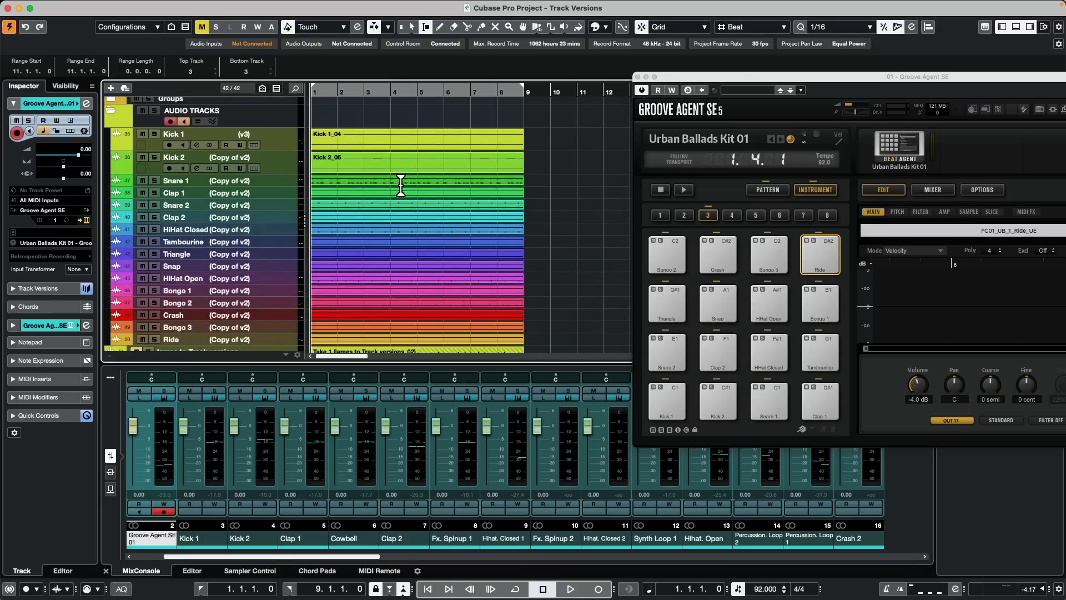
{"action": "left_click", "coordinate": [280, 142]}
{"action": "scroll", "coordinate": [270, 206], "scroll_direction": "down", "scroll_amount": 3}
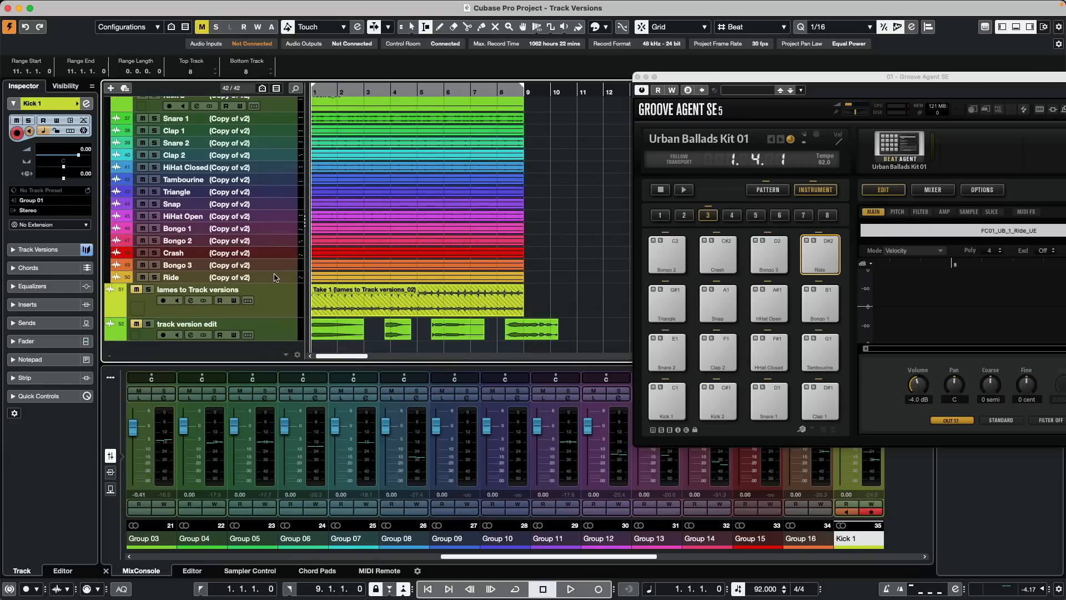
{"action": "scroll", "coordinate": [272, 266], "scroll_direction": "up", "scroll_amount": 6}
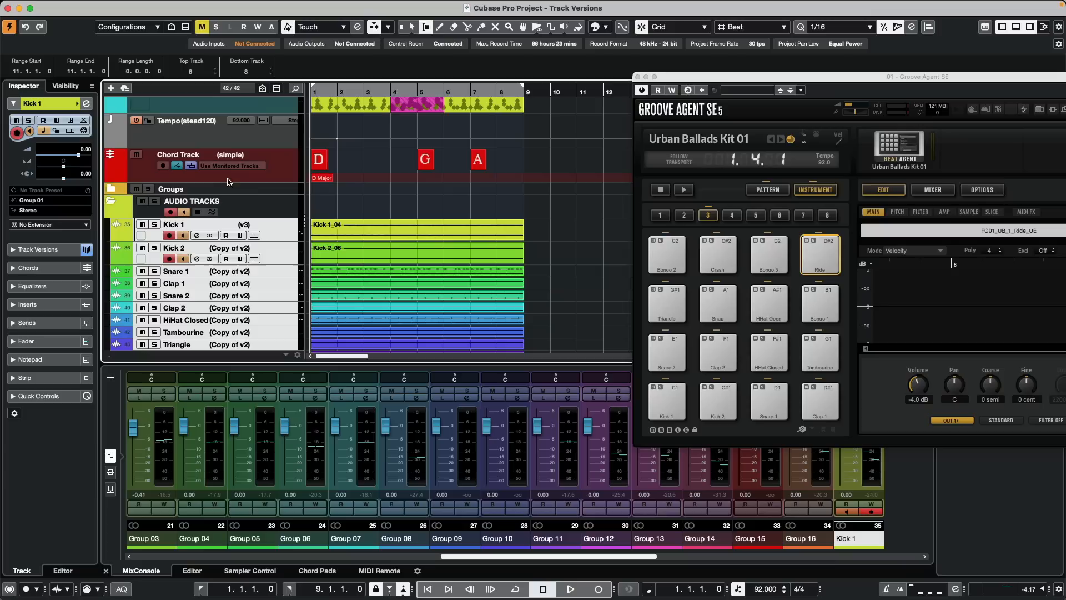
{"action": "left_click", "coordinate": [253, 227]}
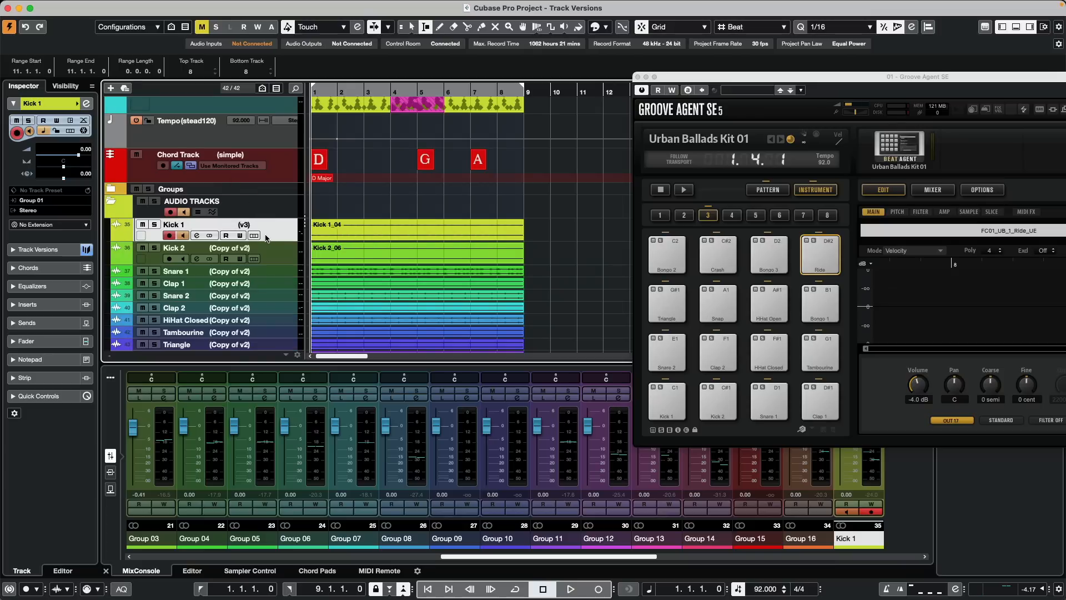
{"action": "scroll", "coordinate": [265, 238], "scroll_direction": "down", "scroll_amount": 7}
{"action": "left_click", "coordinate": [243, 266], "text": "shift"}
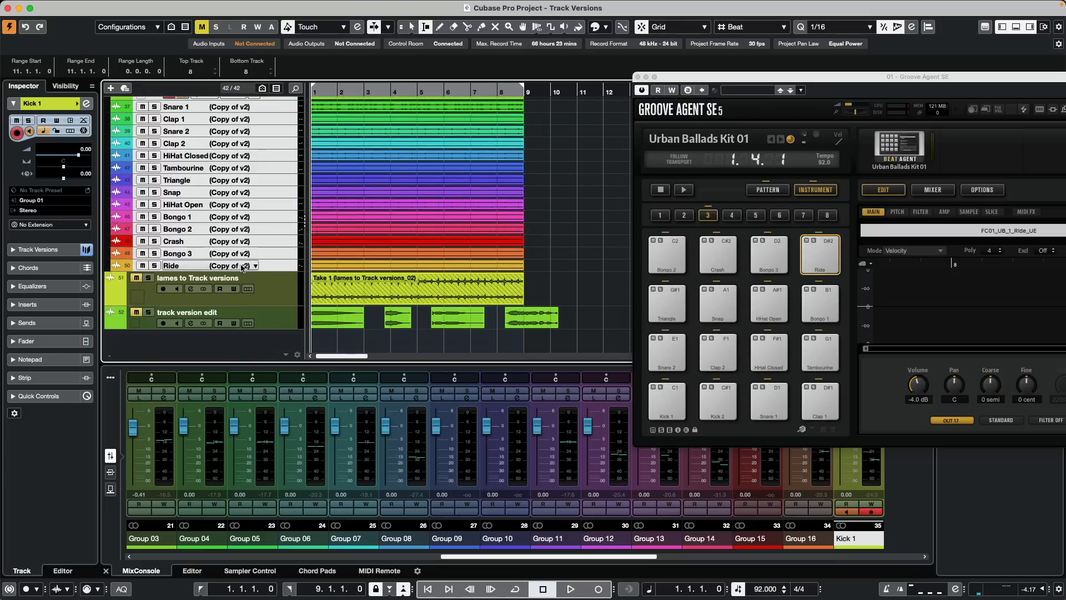
{"action": "left_click", "coordinate": [242, 267]}
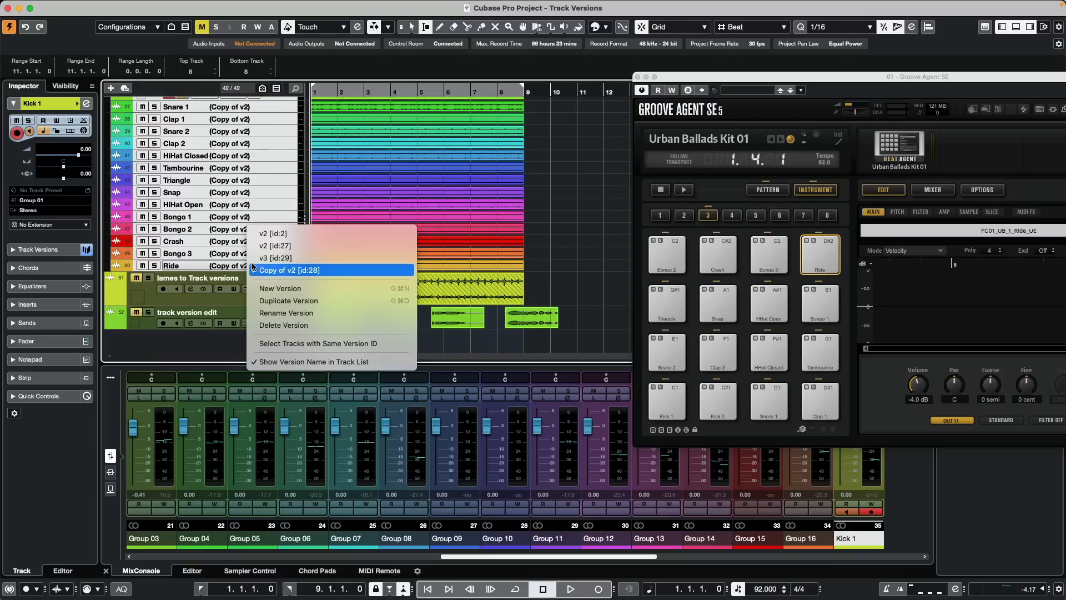
{"action": "left_click", "coordinate": [307, 289]}
{"action": "scroll", "coordinate": [356, 164], "scroll_direction": "up", "scroll_amount": 5}
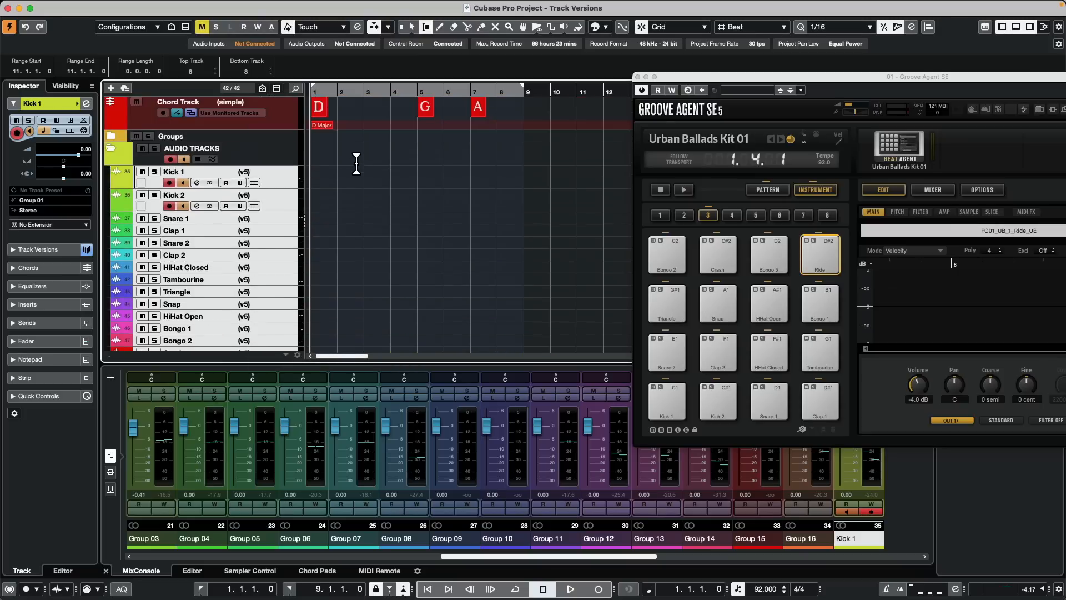
Switch the selected audio tracks to version v4 [id:29]
{"action": "scroll", "coordinate": [356, 163], "scroll_direction": "down", "scroll_amount": 2}
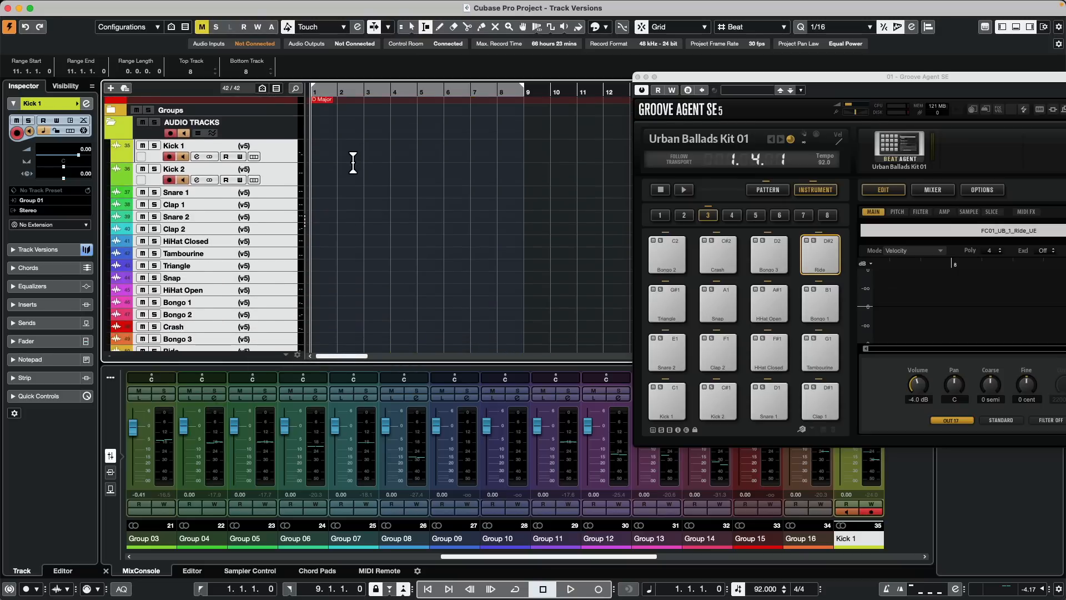
{"action": "left_click", "coordinate": [253, 145]}
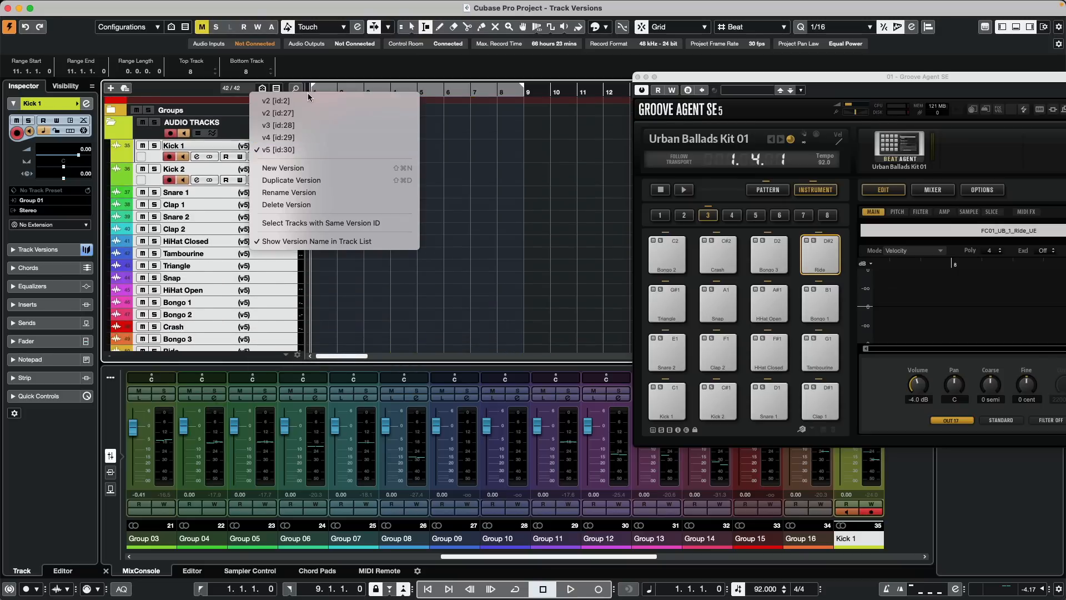
{"action": "left_click", "coordinate": [306, 137]}
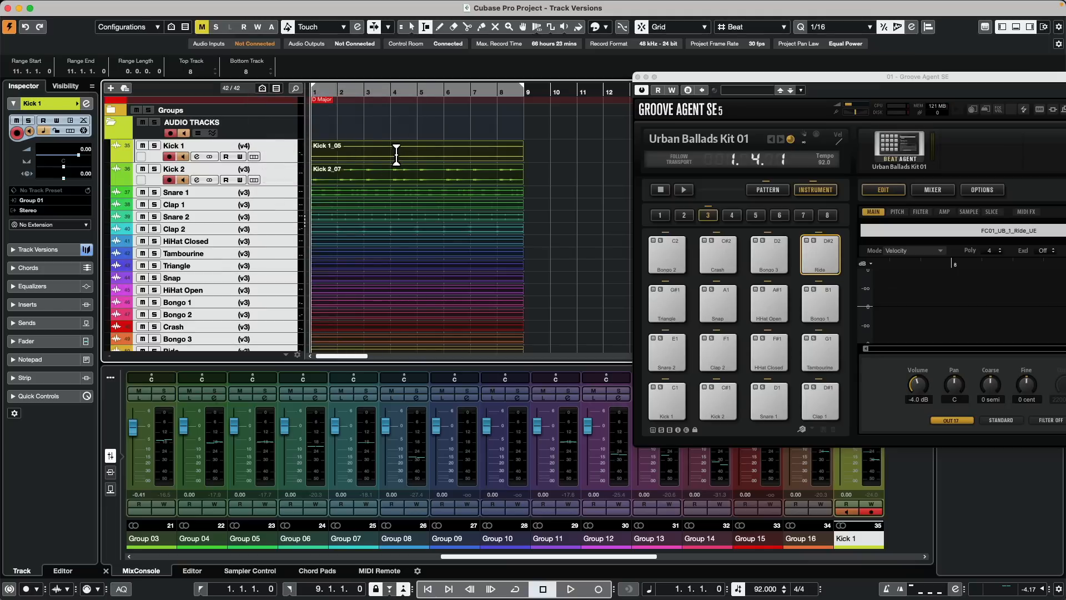
Copy the range from bar 1 to bar 4 of audio tracks Kick 1 to Ride and paste it into their version v5 [id:30]
{"action": "left_click_drag", "start_coordinate": [395, 149], "coordinate": [313, 331]}
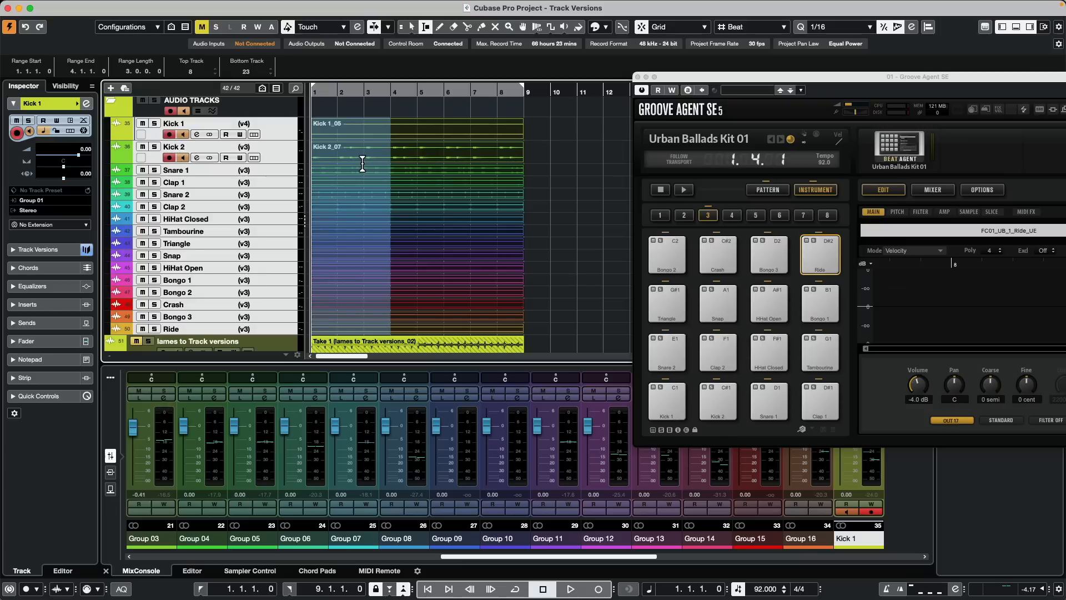
{"action": "left_click", "coordinate": [255, 125]}
{"action": "left_click", "coordinate": [275, 159]}
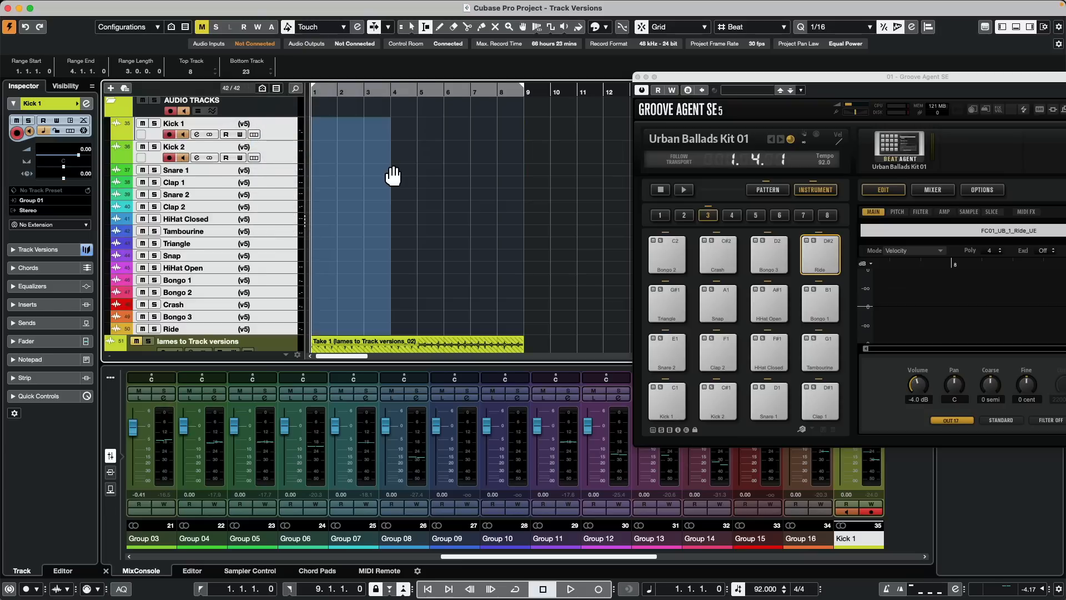
{"action": "key", "text": "ctrl+v"}
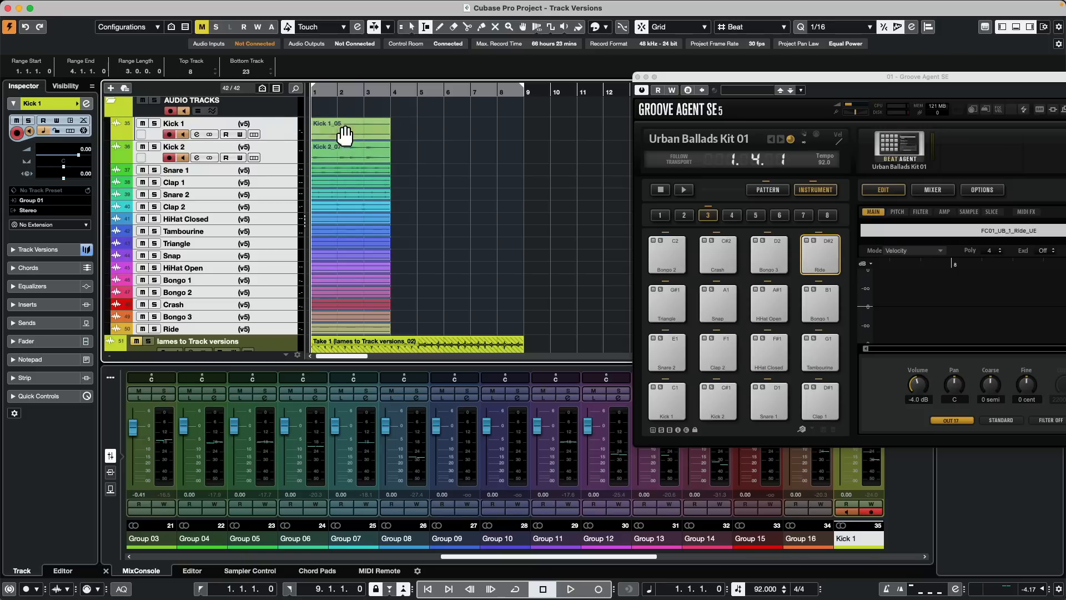
Switch the audio tracks to version v2 [id:27] and copy the range from 4.4.1 to 8.1.1 across Kick 2 to Ride
{"action": "left_click", "coordinate": [256, 125]}
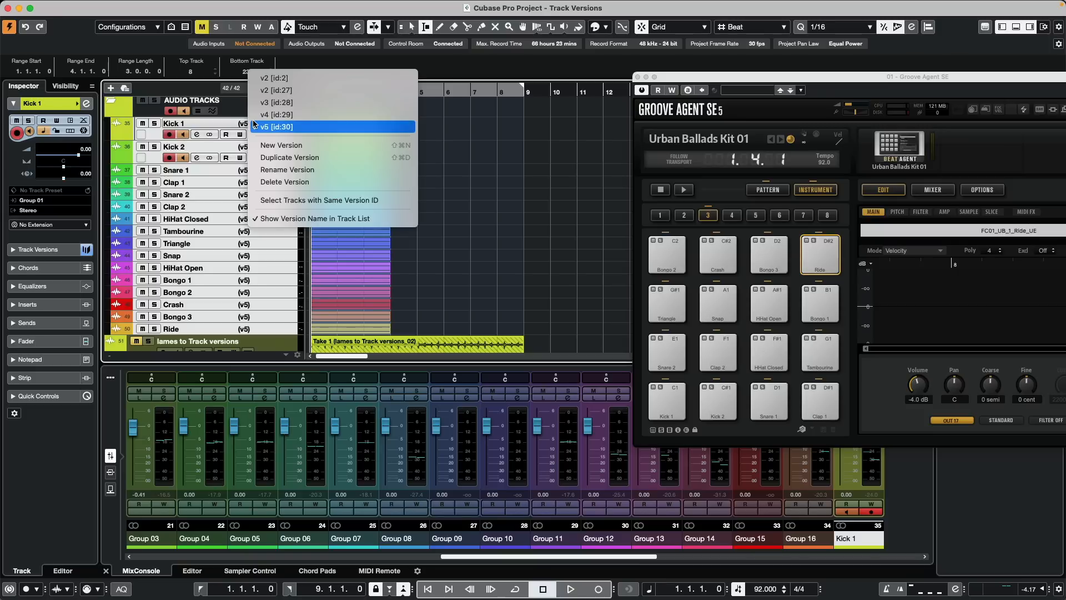
{"action": "left_click", "coordinate": [296, 91]}
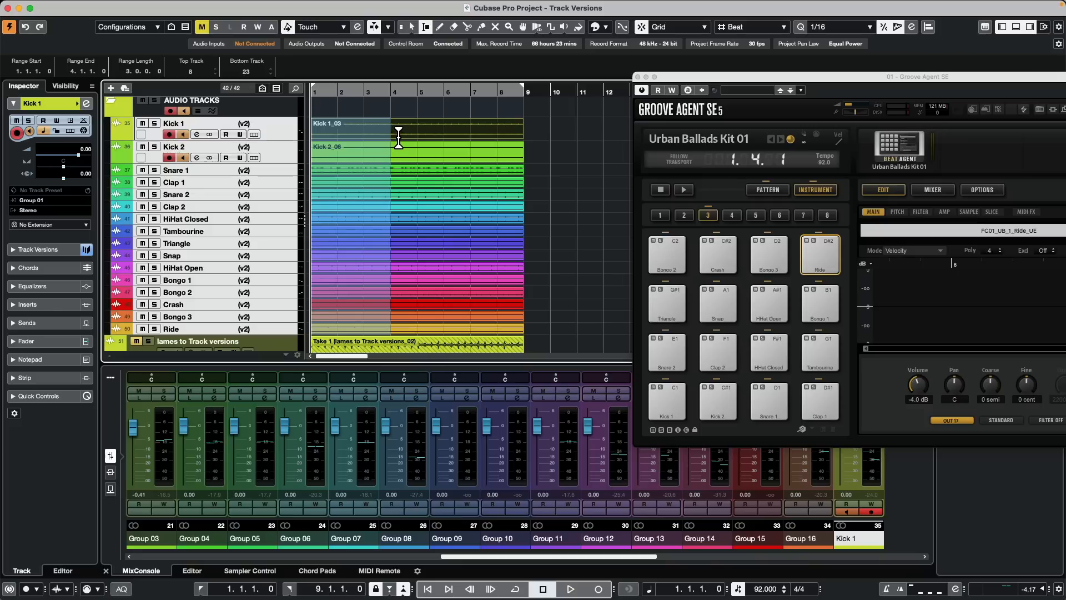
{"action": "left_click_drag", "start_coordinate": [395, 131], "coordinate": [493, 267]}
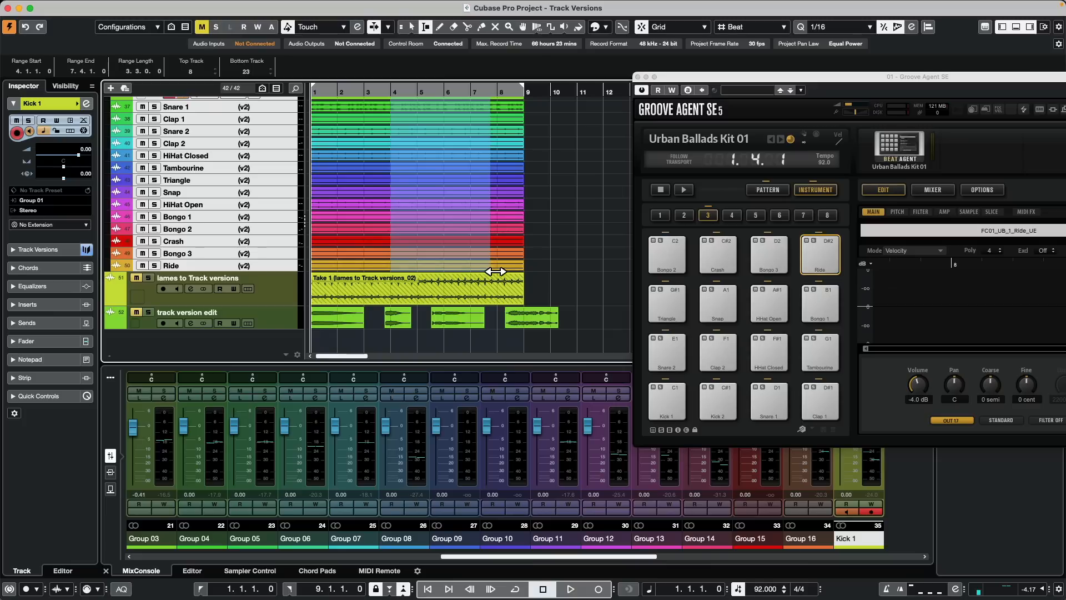
{"action": "left_click", "coordinate": [492, 119]}
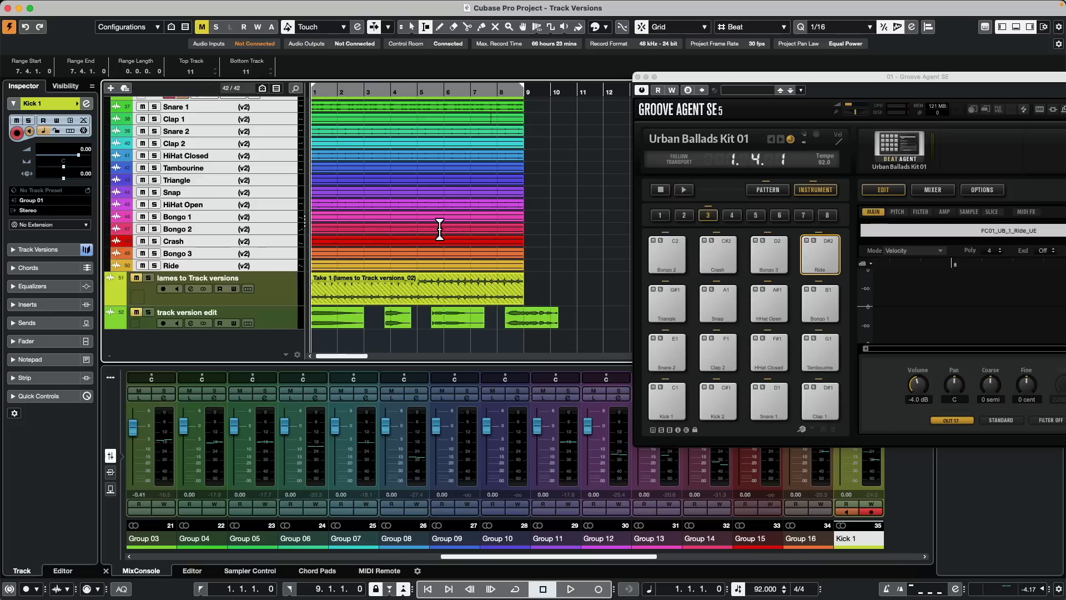
{"action": "left_click_drag", "start_coordinate": [419, 231], "coordinate": [502, 319]}
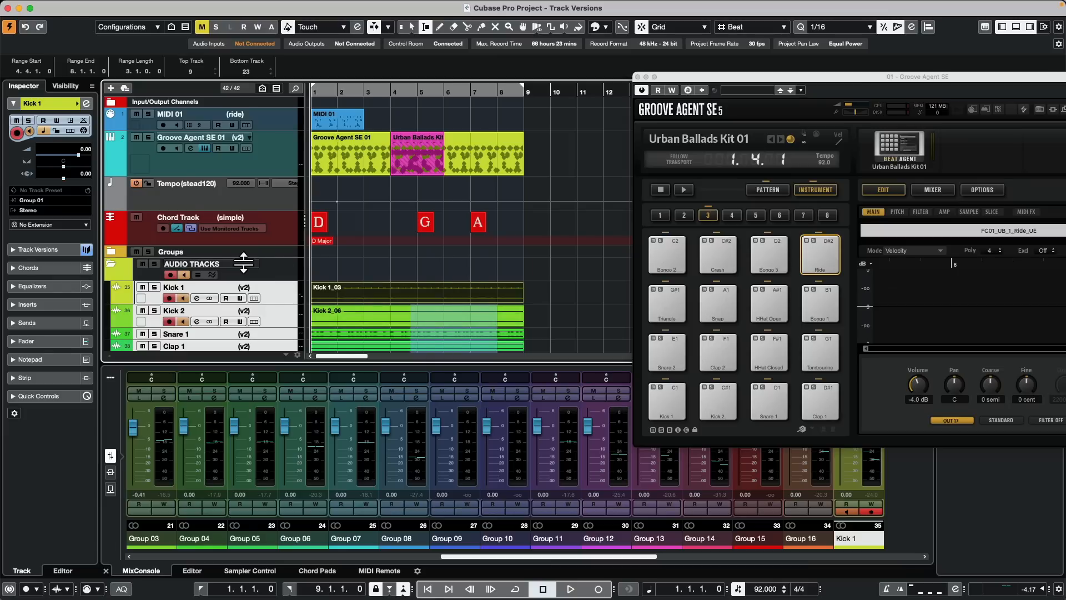
Paste the copied range into version v5 [id:30] of the audio tracks, and undo the paste and the version switch
{"action": "left_click", "coordinate": [243, 287]}
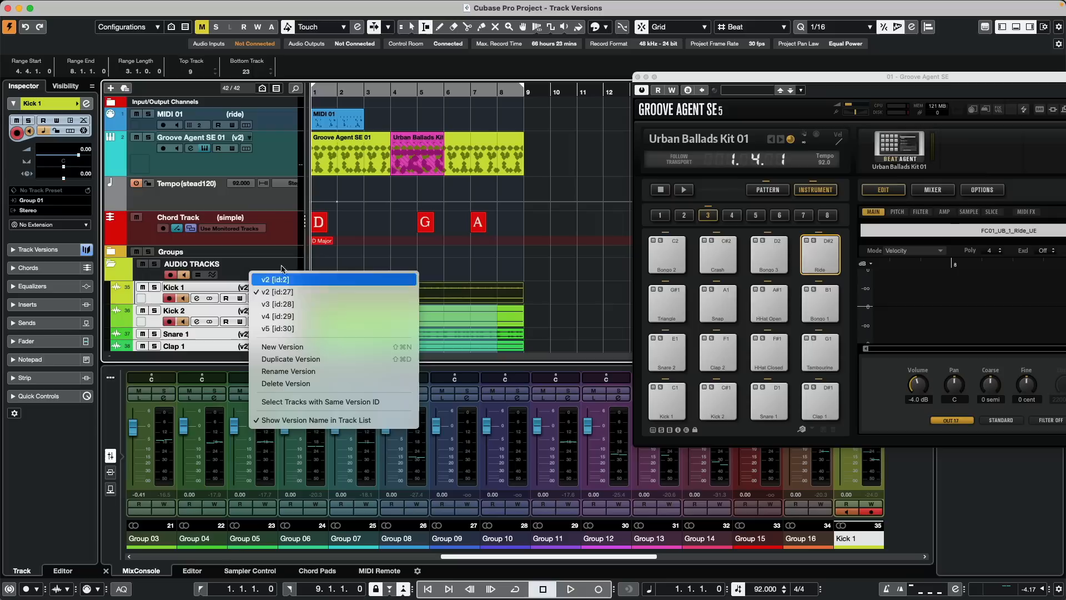
{"action": "left_click", "coordinate": [297, 331]}
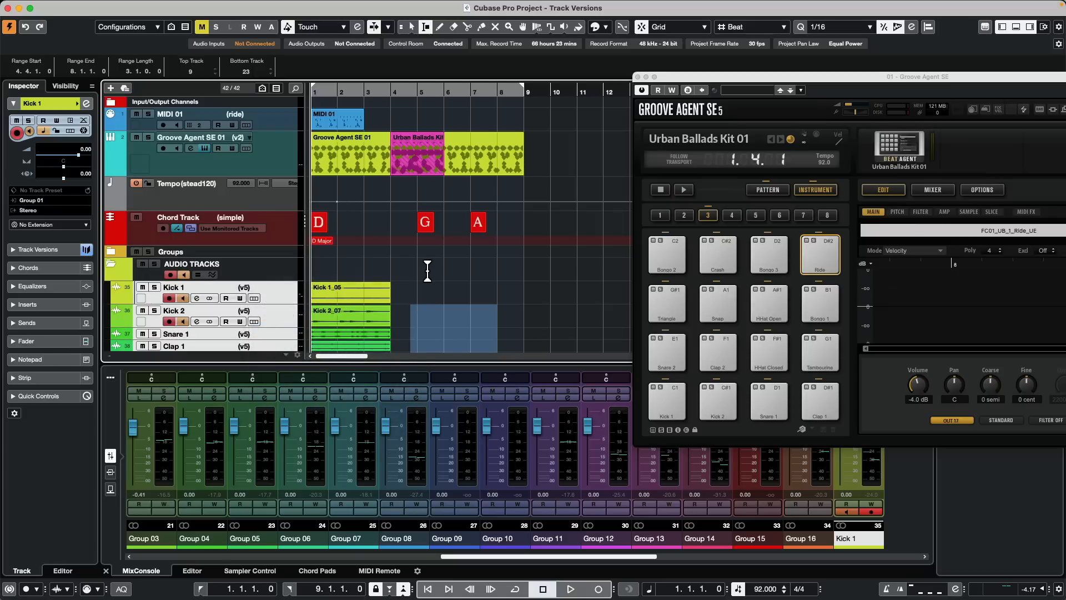
{"action": "scroll", "coordinate": [433, 270], "scroll_direction": "down", "scroll_amount": 5}
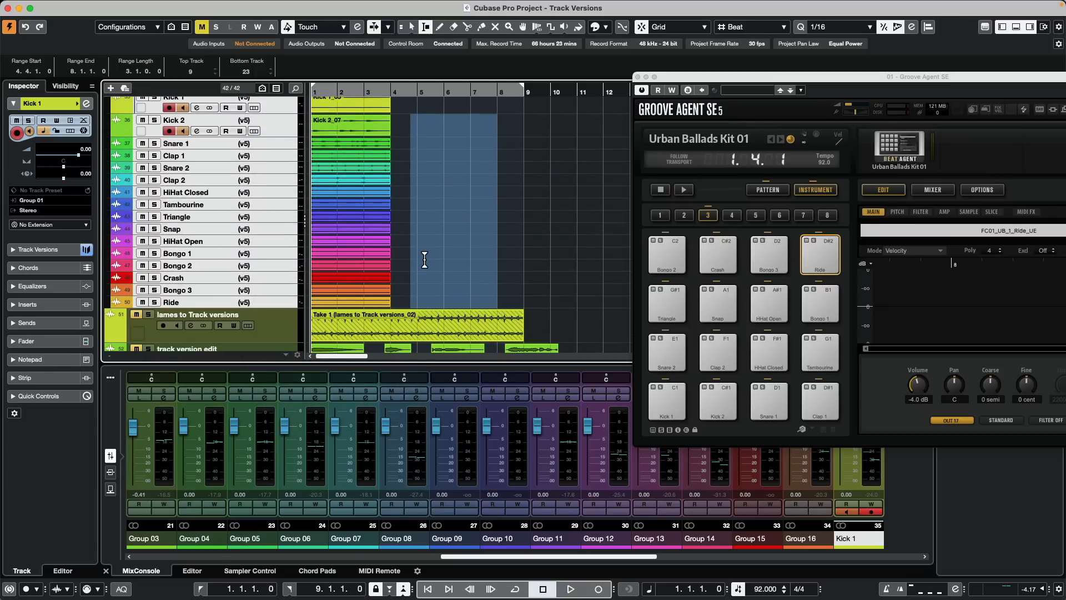
{"action": "key", "text": "ctrl+v"}
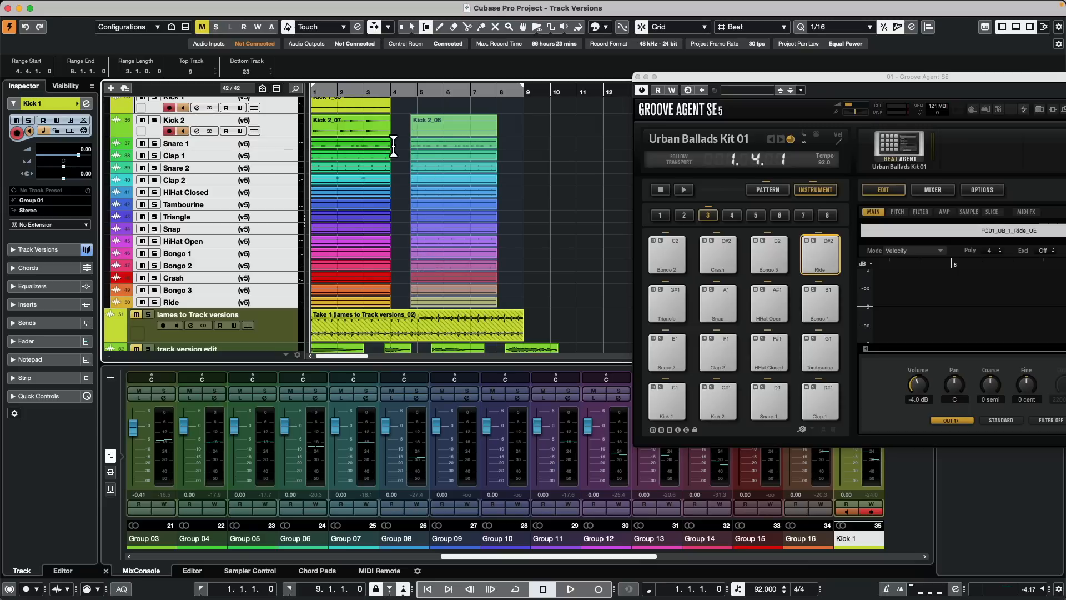
{"action": "key", "text": "ctrl+z"}
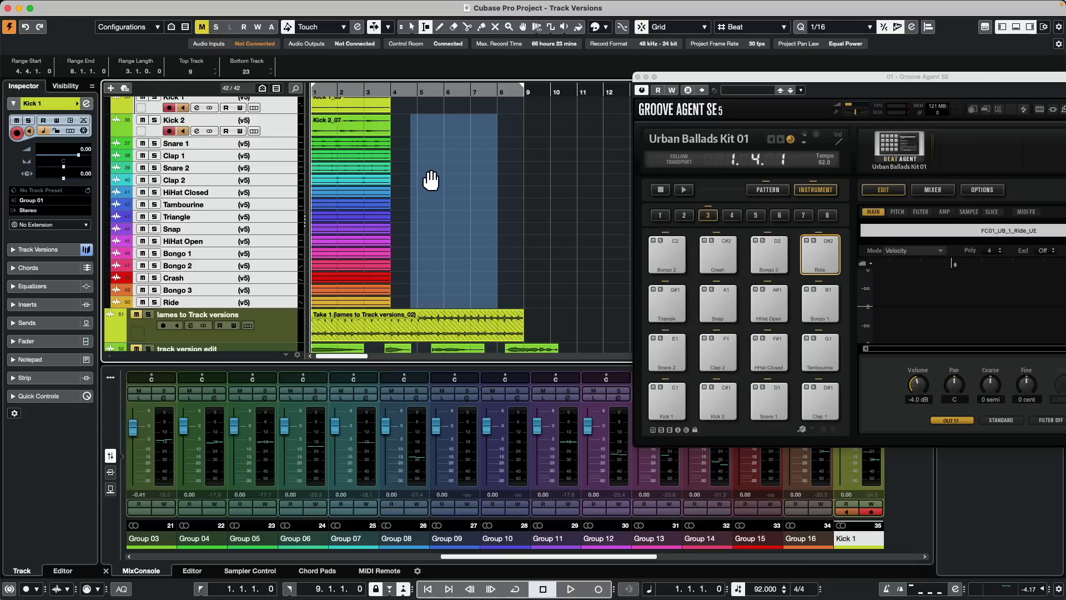
{"action": "key", "text": "ctrl+z"}
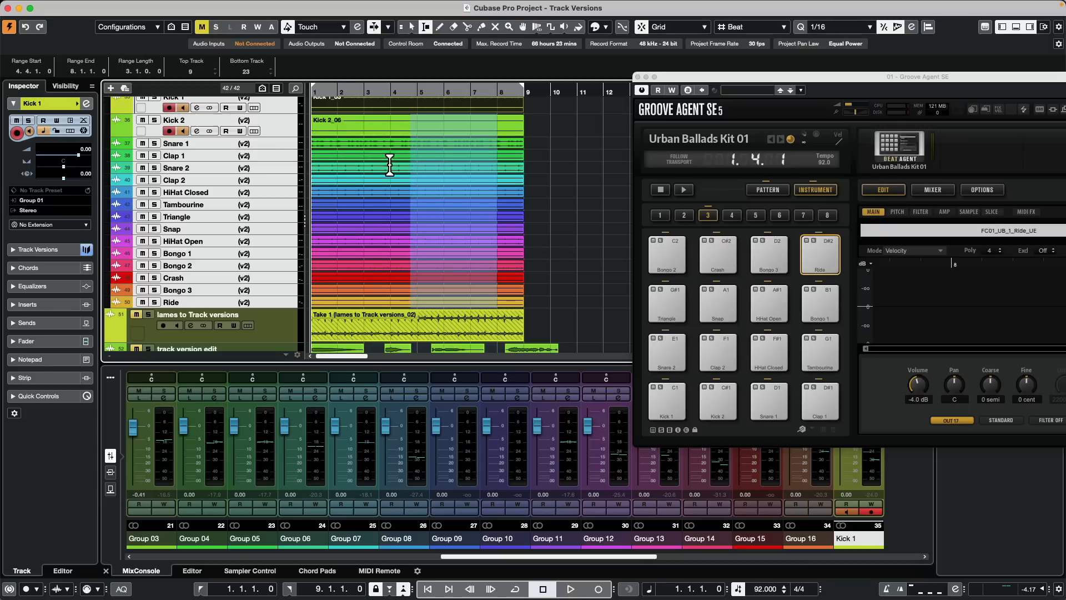
Select the range from 2.1.1 to 6.3.1 across the tracks Snare 1 to Bongo 1
{"action": "left_click_drag", "start_coordinate": [340, 147], "coordinate": [459, 256]}
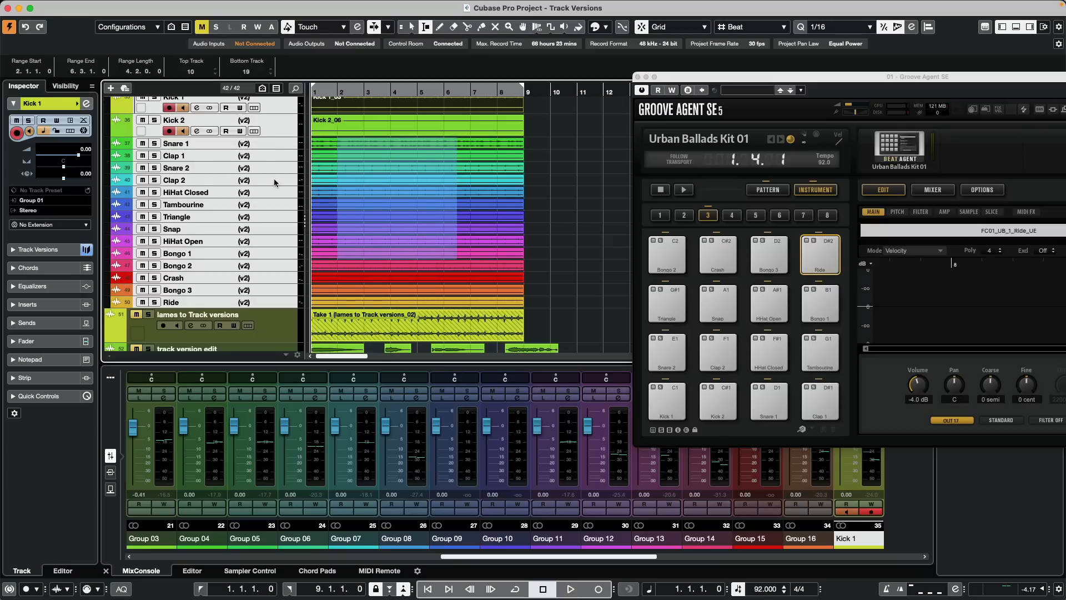
{"action": "scroll", "coordinate": [281, 184], "scroll_direction": "up", "scroll_amount": 2}
{"action": "scroll", "coordinate": [272, 177], "scroll_direction": "down", "scroll_amount": 3}
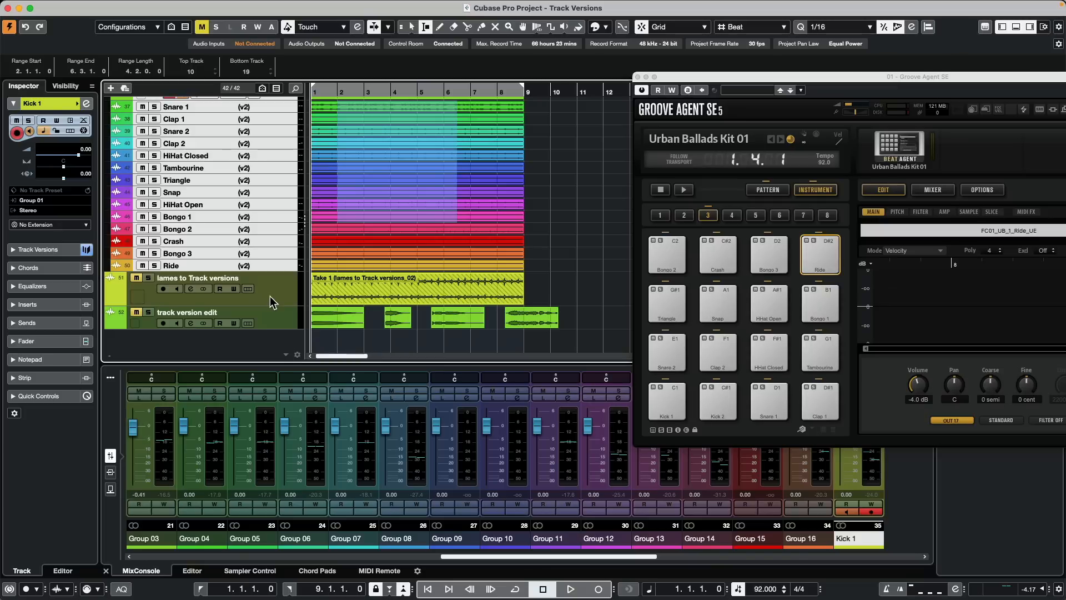
Show the lanes of the "lames to Track versions" audio track
{"action": "left_click", "coordinate": [287, 293]}
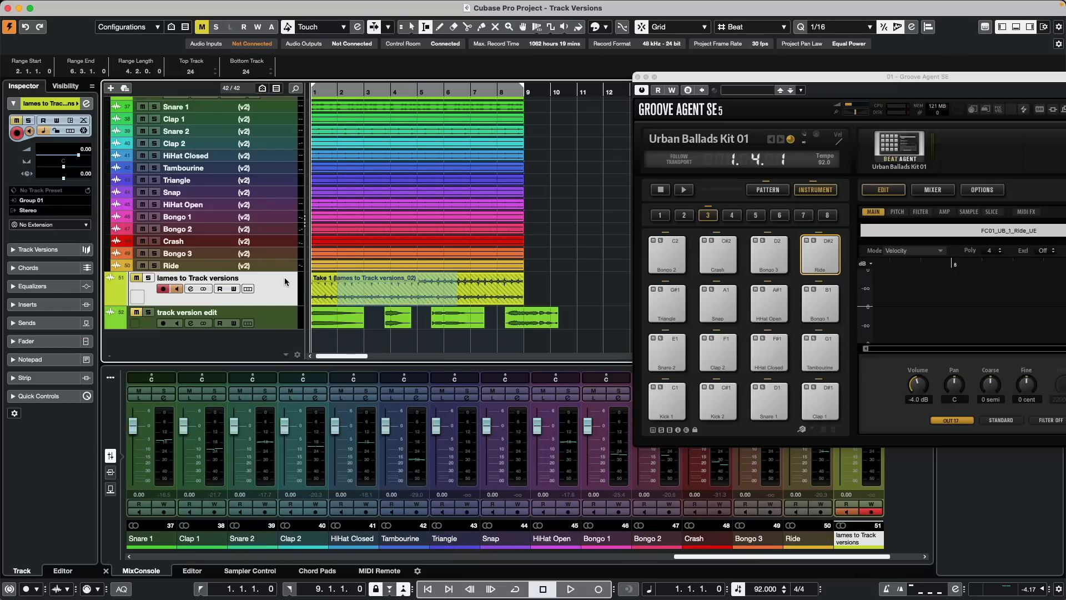
{"action": "left_click", "coordinate": [248, 289]}
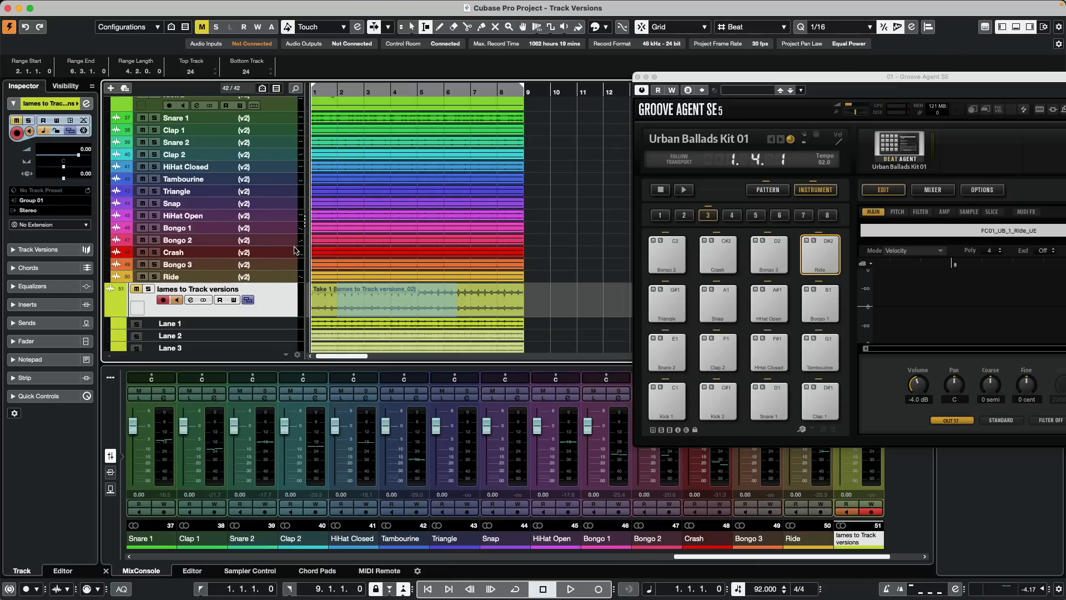
{"action": "scroll", "coordinate": [298, 261], "scroll_direction": "down", "scroll_amount": 3}
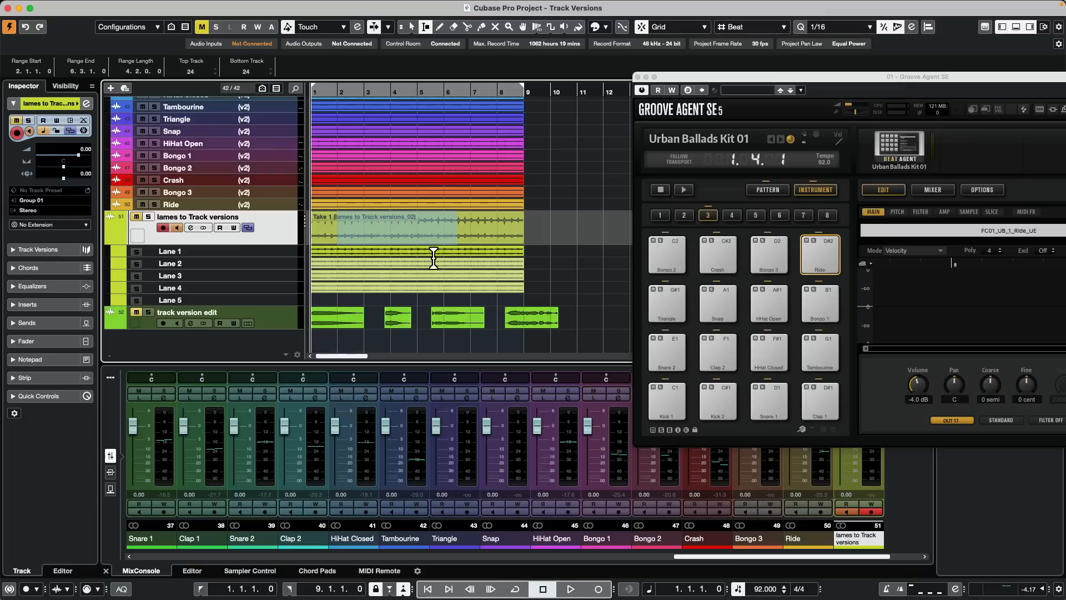
Comp the "lames to Track versions" takes by choosing sections of lanes 2, 3 and 4 with the Comp tool
{"action": "right_click", "coordinate": [354, 262]}
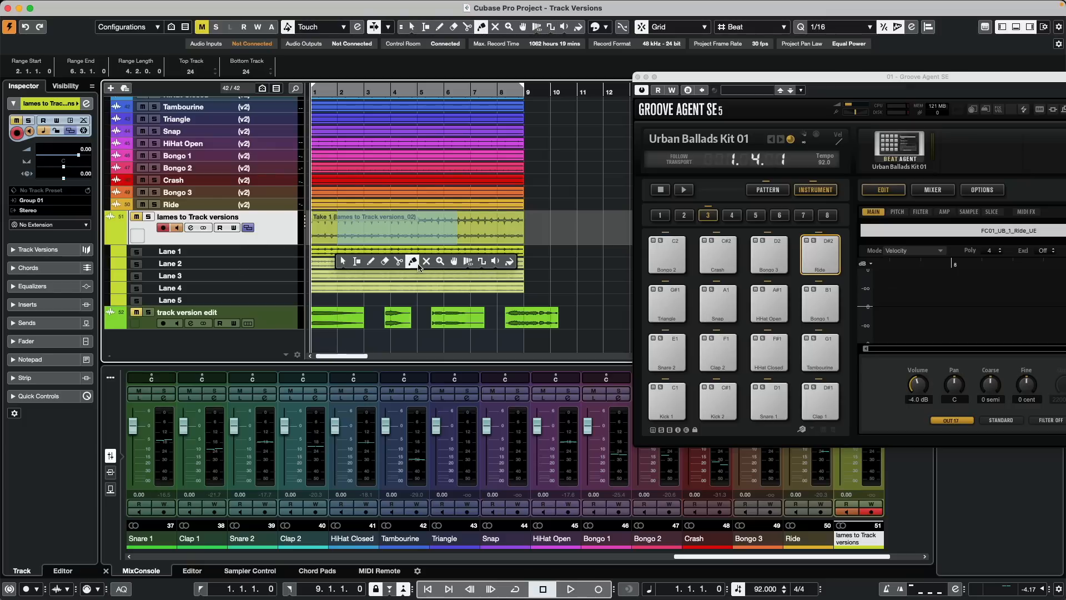
{"action": "left_click", "coordinate": [454, 262]}
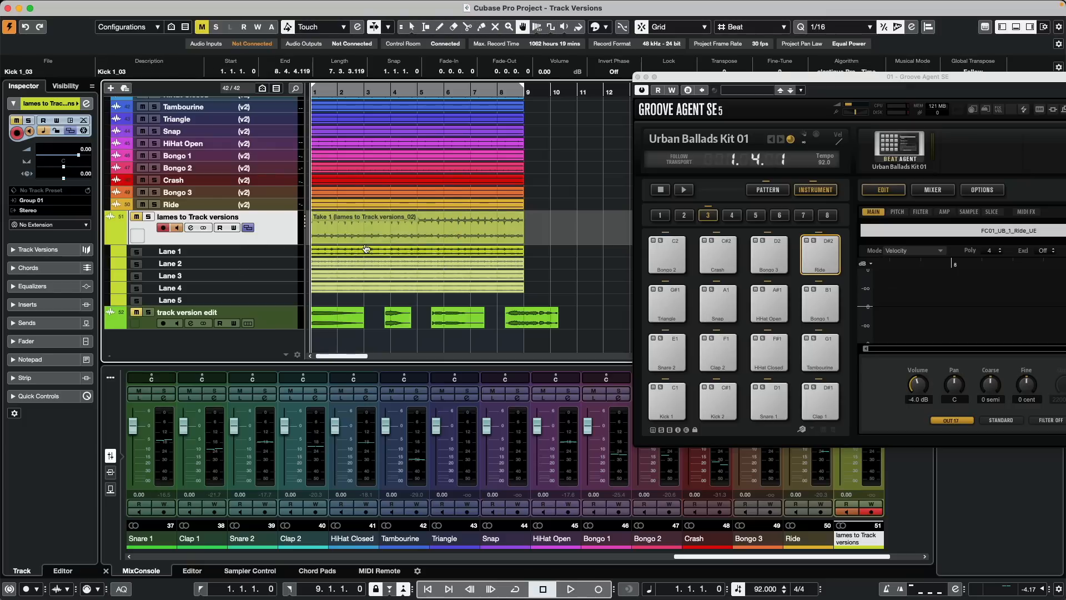
{"action": "left_click_drag", "start_coordinate": [363, 253], "coordinate": [440, 268]}
{"action": "left_click", "coordinate": [464, 276]}
{"action": "left_click_drag", "start_coordinate": [350, 288], "coordinate": [378, 288]}
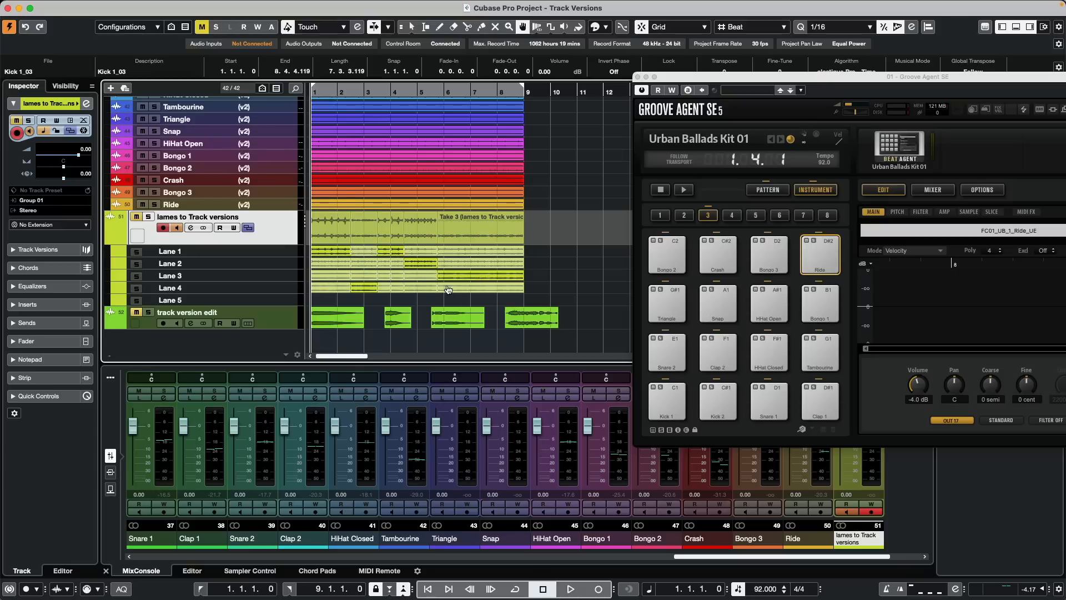
{"action": "left_click_drag", "start_coordinate": [477, 289], "coordinate": [497, 289]}
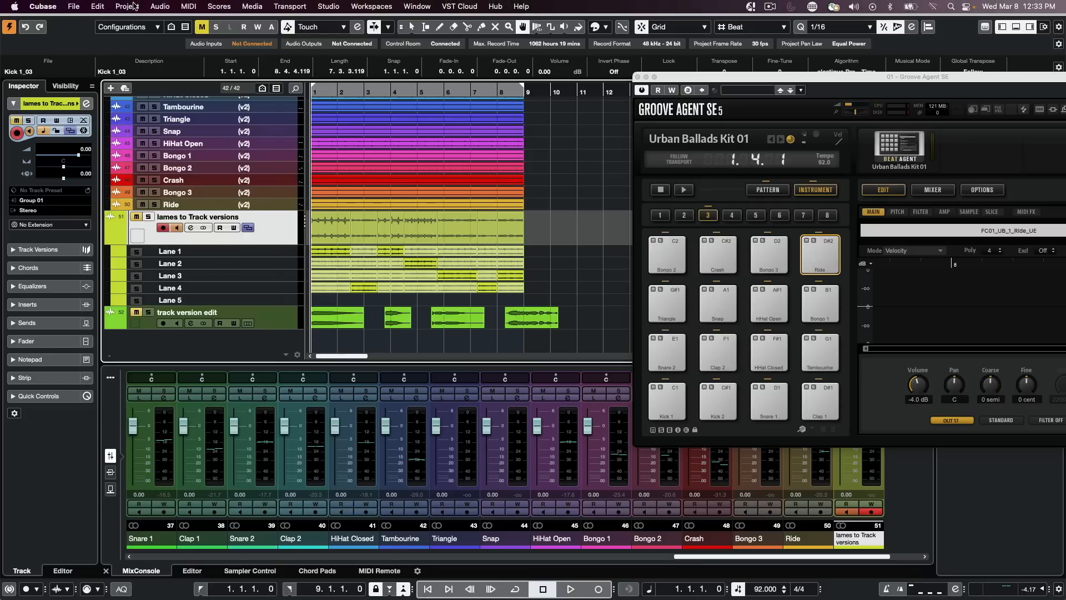
Create track versions from the lanes of the "lames to Track versions" track
{"action": "left_click", "coordinate": [135, 3]}
{"action": "mouse_move", "coordinate": [147, 124]}
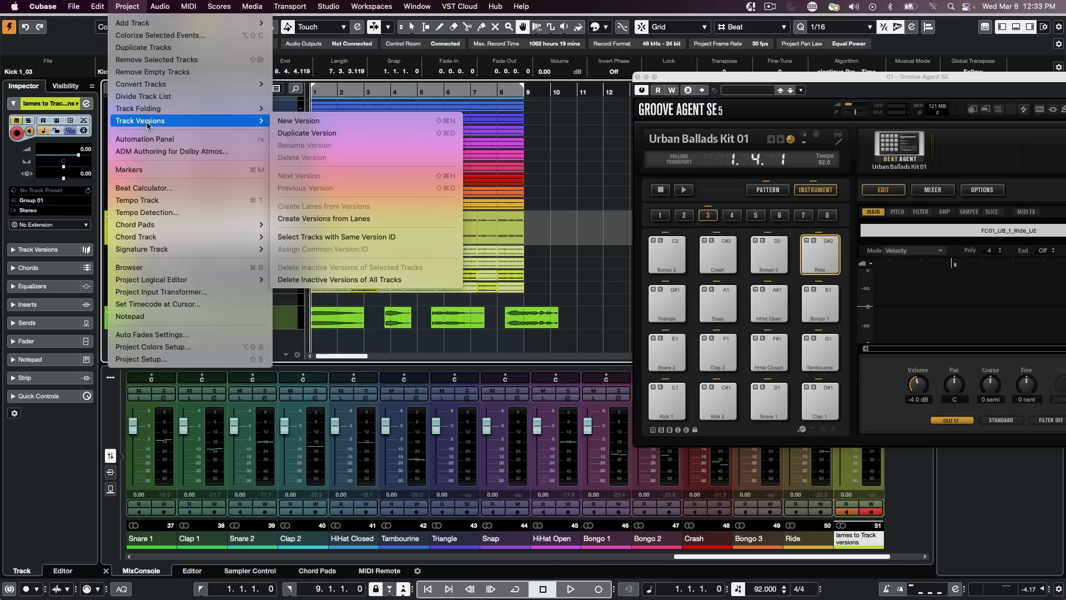
{"action": "left_click", "coordinate": [366, 221]}
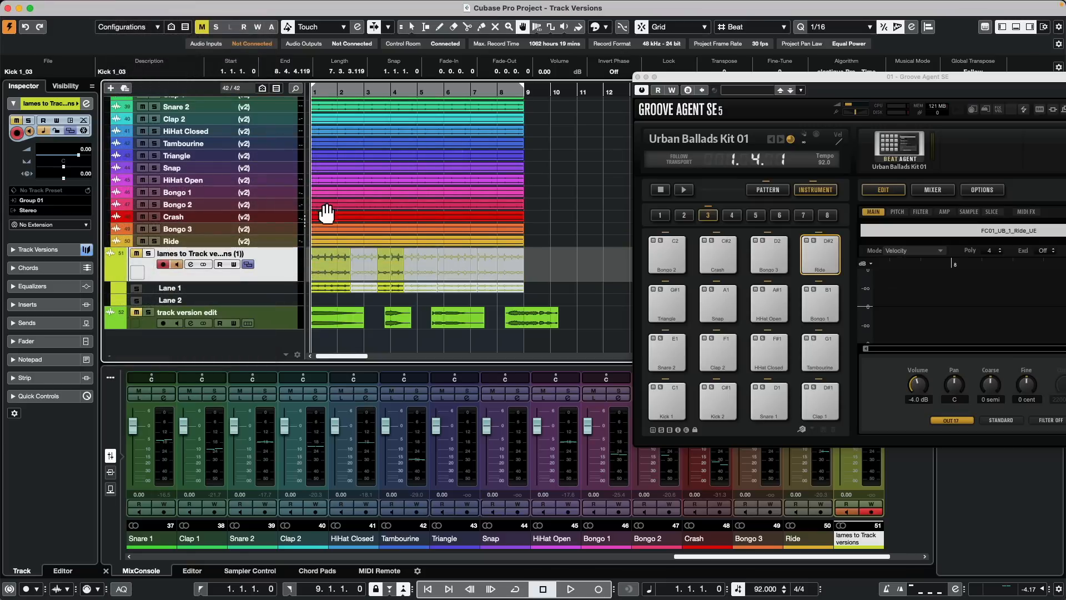
Hide the track's lanes and switch it to version "lames to Track versions (3)" [id:33]
{"action": "left_click", "coordinate": [248, 264]}
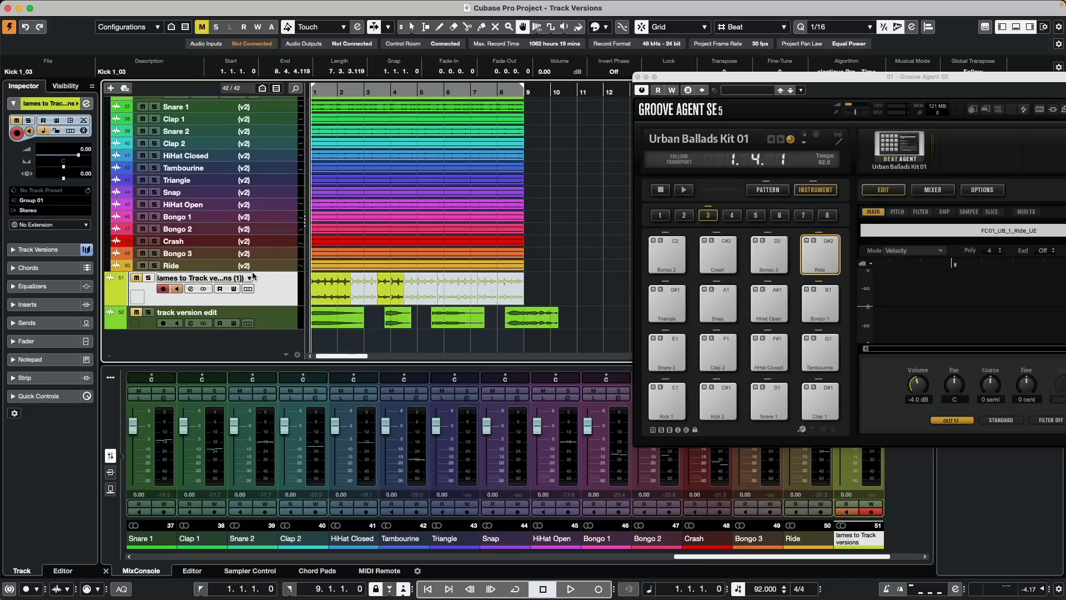
{"action": "left_click", "coordinate": [249, 280]}
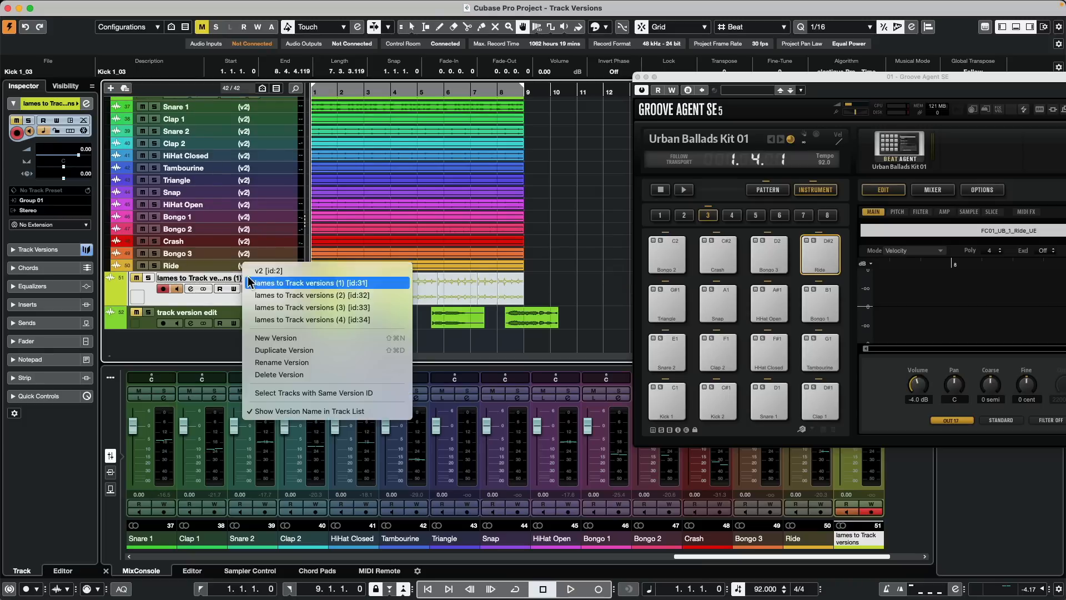
{"action": "left_click", "coordinate": [324, 309]}
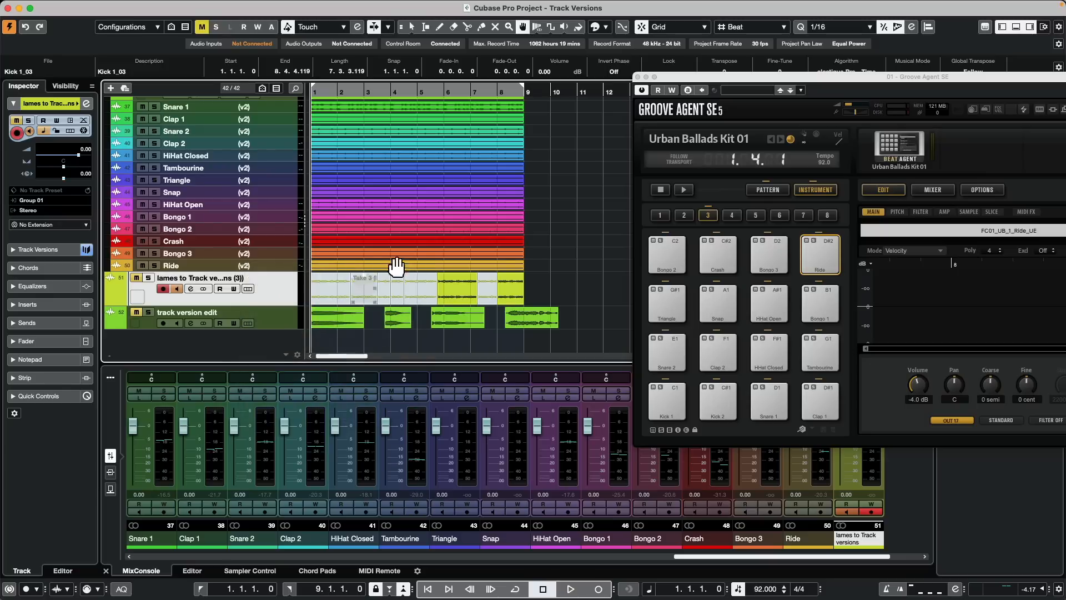
Switch the track back to version v2 [id:2] and review the commands that convert between versions and lanes
{"action": "left_click", "coordinate": [249, 280]}
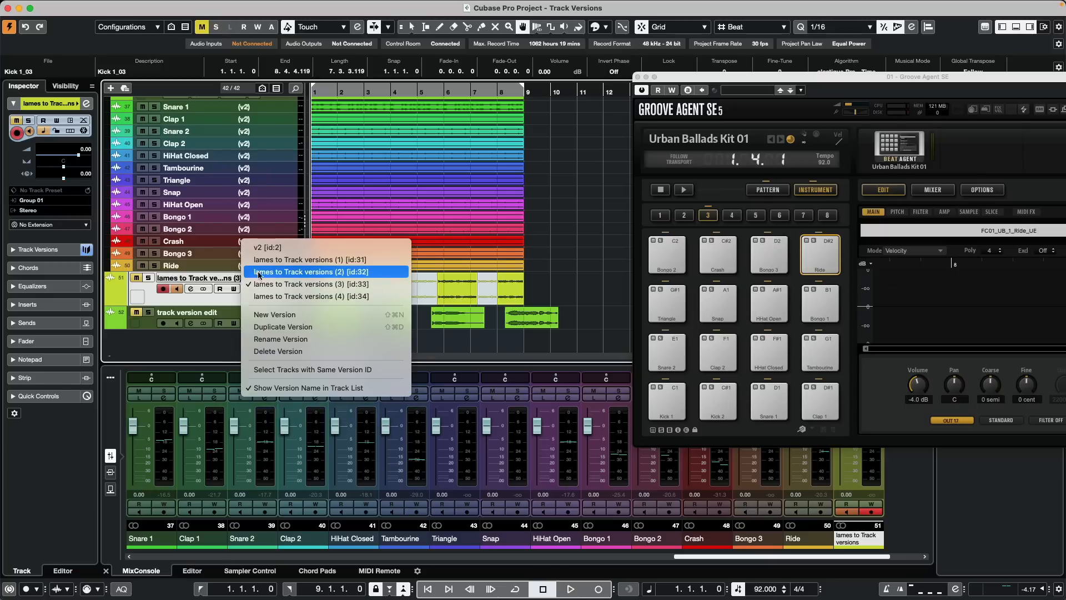
{"action": "left_click", "coordinate": [269, 244]}
{"action": "left_click", "coordinate": [126, 6]}
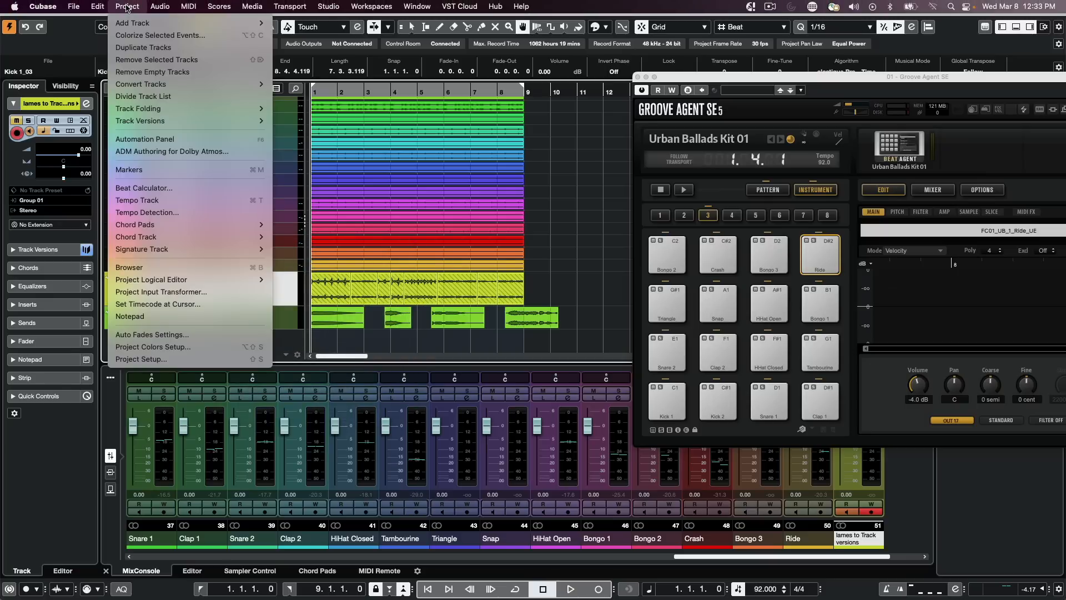
{"action": "mouse_move", "coordinate": [148, 121]}
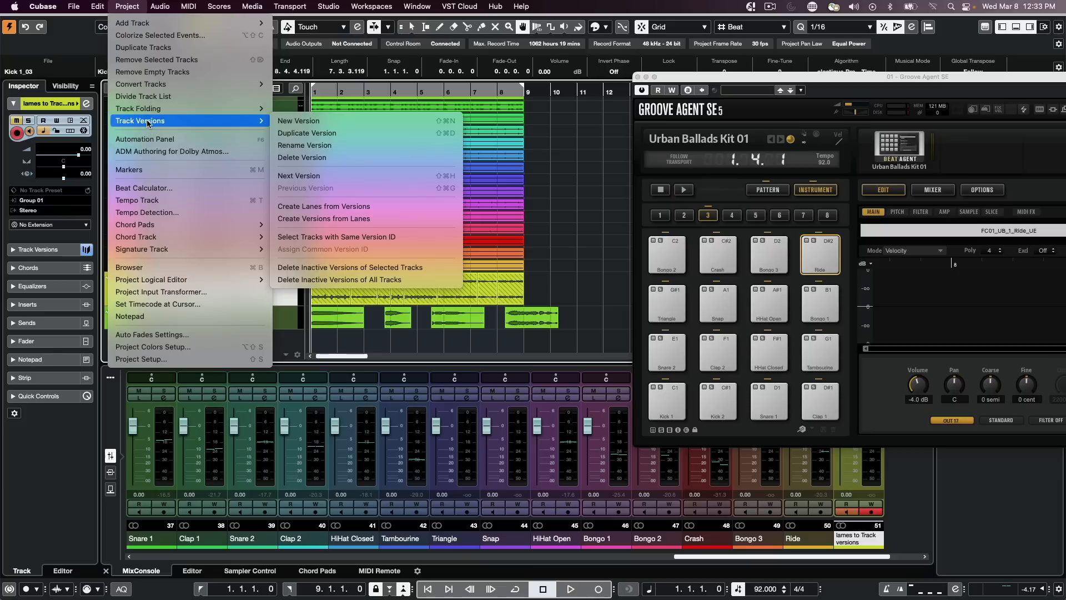
{"action": "left_click", "coordinate": [360, 217]}
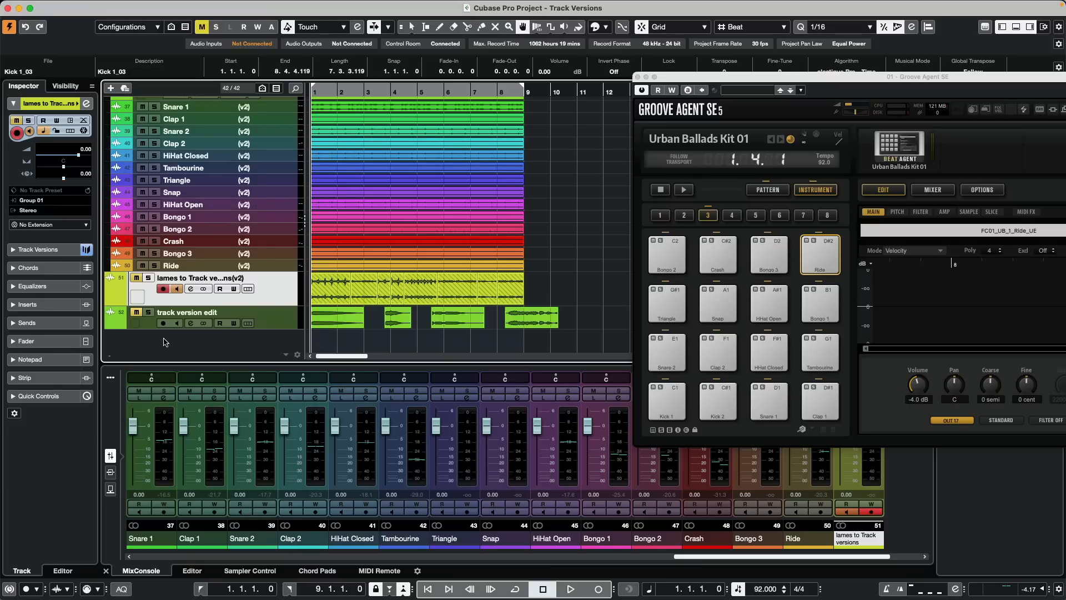
Solo the "track version edit" track and play it briefly from 3.4.1
{"action": "left_click", "coordinate": [150, 313]}
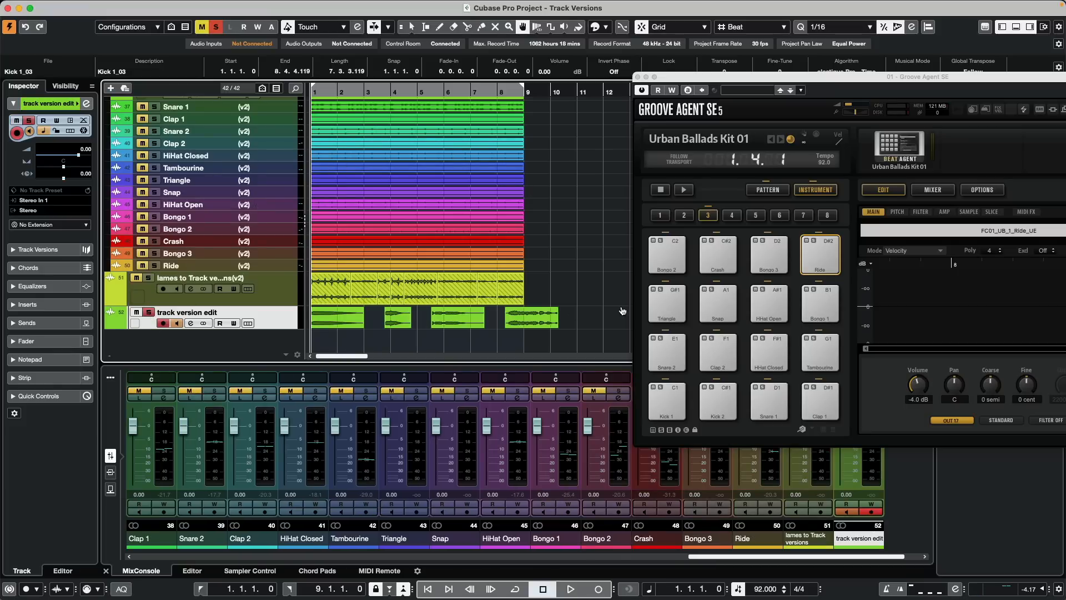
{"action": "key", "text": "1"}
{"action": "left_click", "coordinate": [387, 95]}
{"action": "key", "text": "space"}
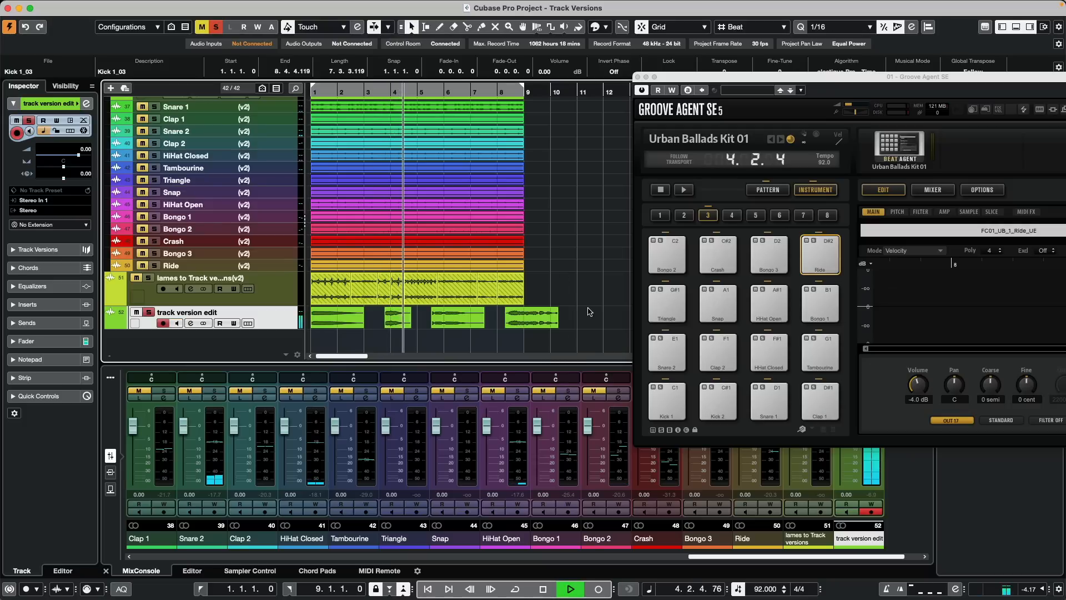
{"action": "key", "text": "space"}
{"action": "left_click", "coordinate": [582, 320]}
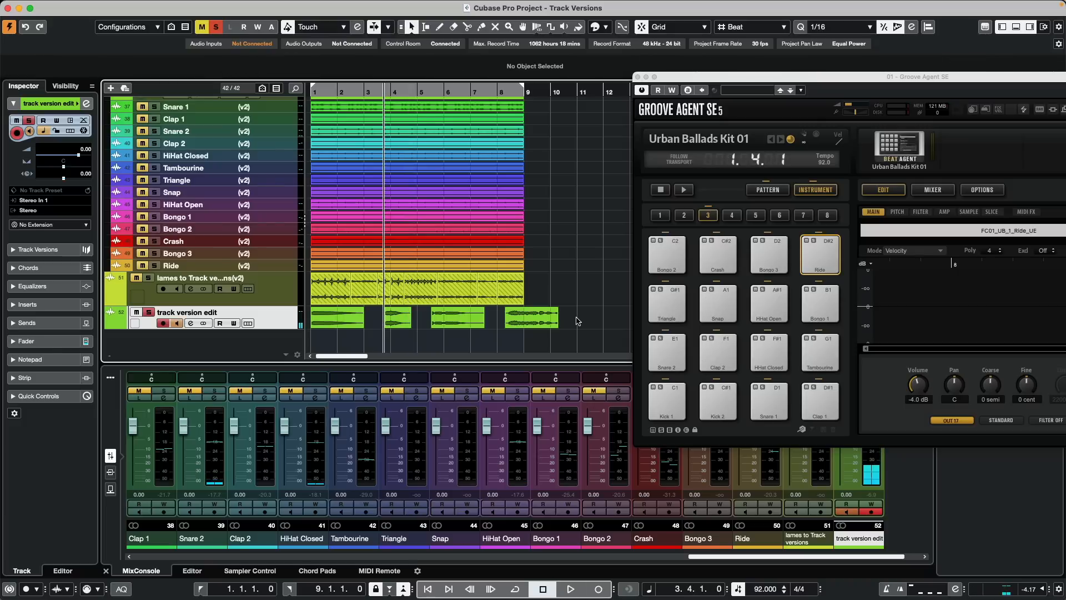
Duplicate the current version of the "track version edit" track and bounce the copy's vocal events into a single replacement event
{"action": "left_click", "coordinate": [250, 313]}
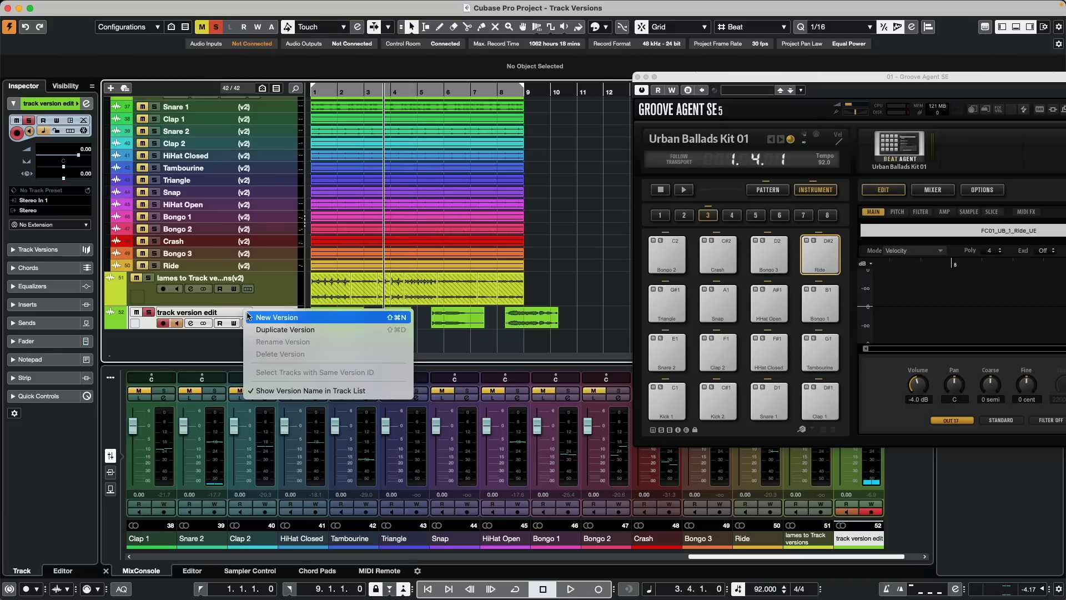
{"action": "left_click", "coordinate": [282, 330]}
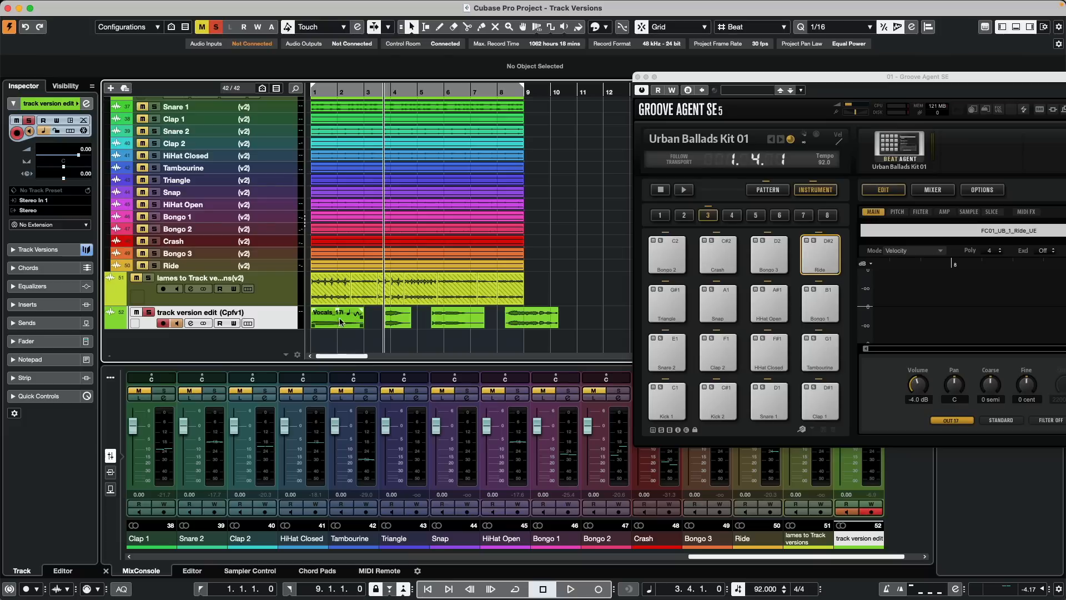
{"action": "left_click_drag", "start_coordinate": [578, 313], "coordinate": [294, 327]}
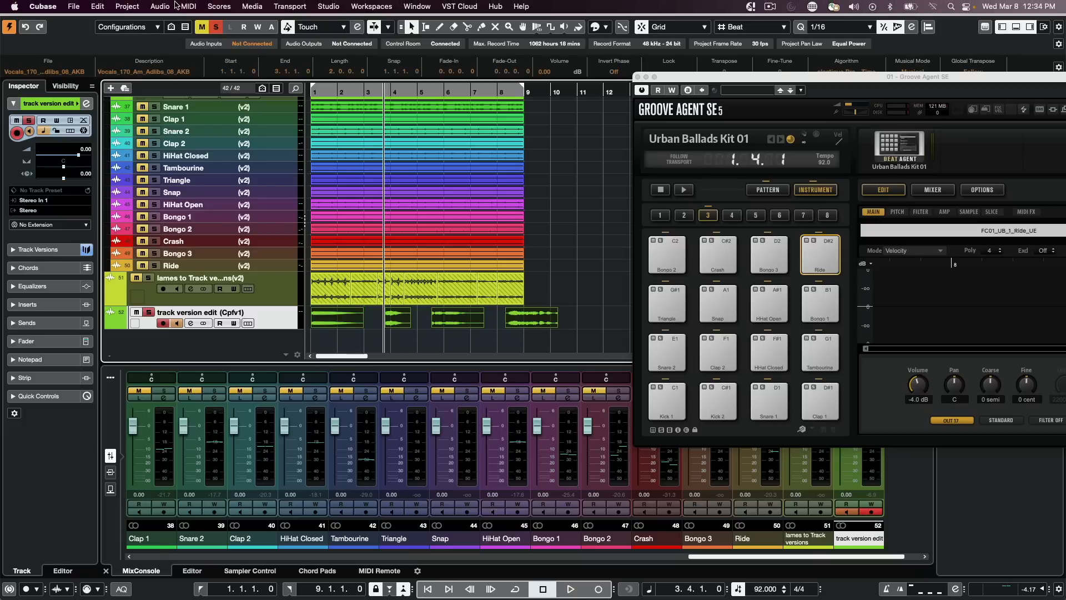
{"action": "left_click", "coordinate": [160, 6]}
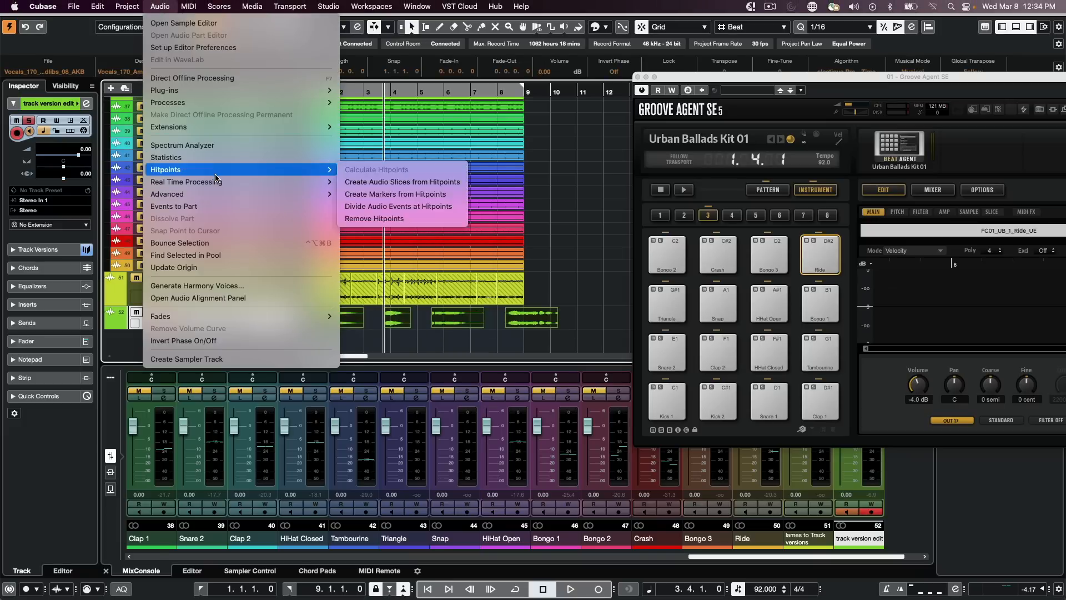
{"action": "left_click", "coordinate": [214, 242]}
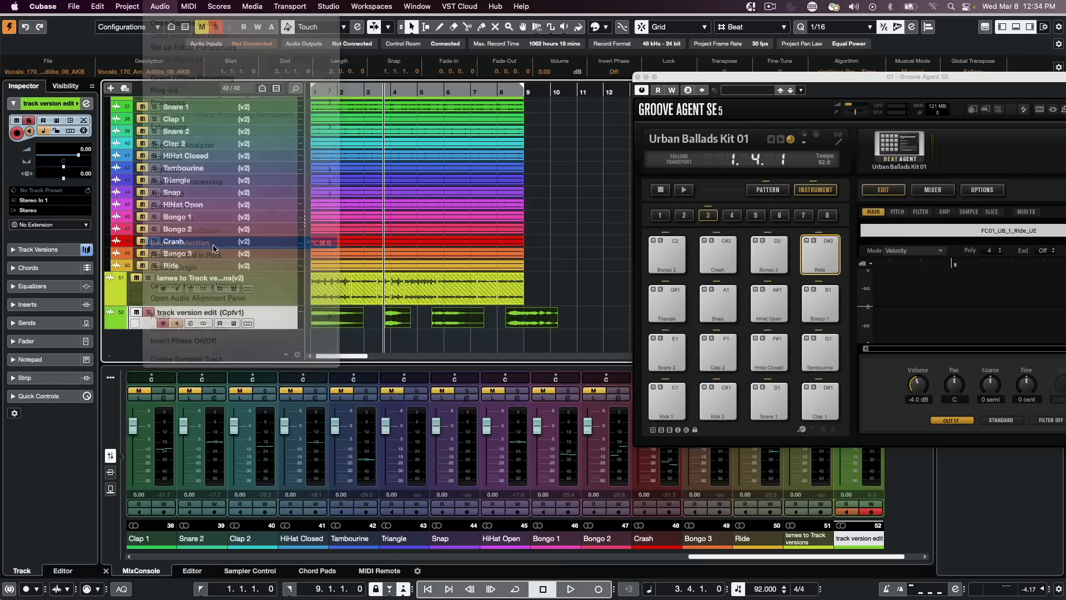
{"action": "left_click", "coordinate": [598, 203]}
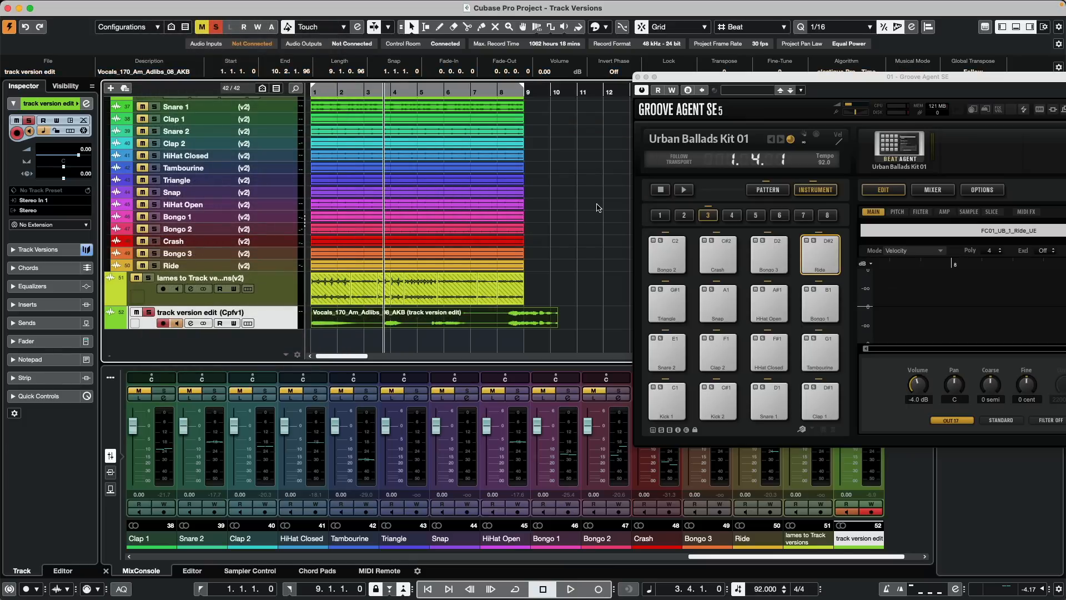
{"action": "left_click", "coordinate": [600, 321]}
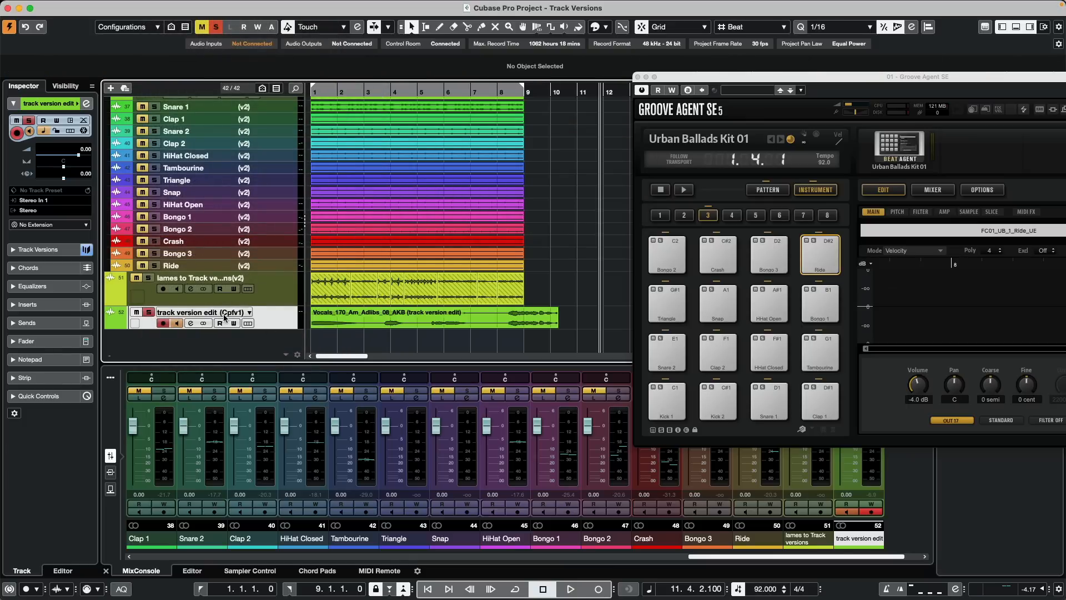
Switch the track to version v1 and back to "Copy of v1" to compare the separate events with the bounced one
{"action": "left_click", "coordinate": [249, 314]}
{"action": "left_click", "coordinate": [267, 302]}
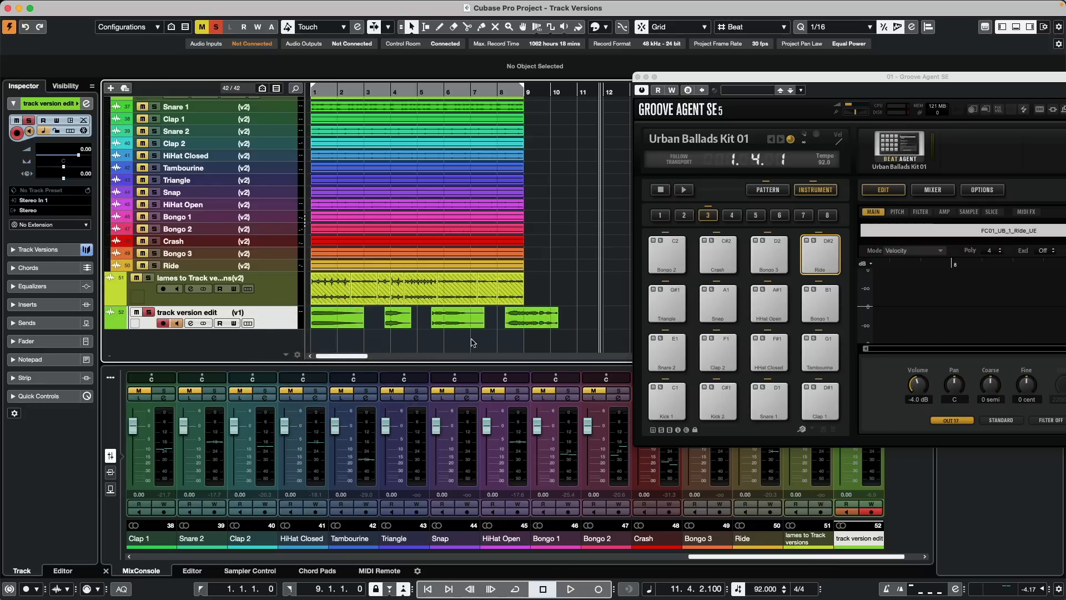
{"action": "left_click", "coordinate": [248, 314]}
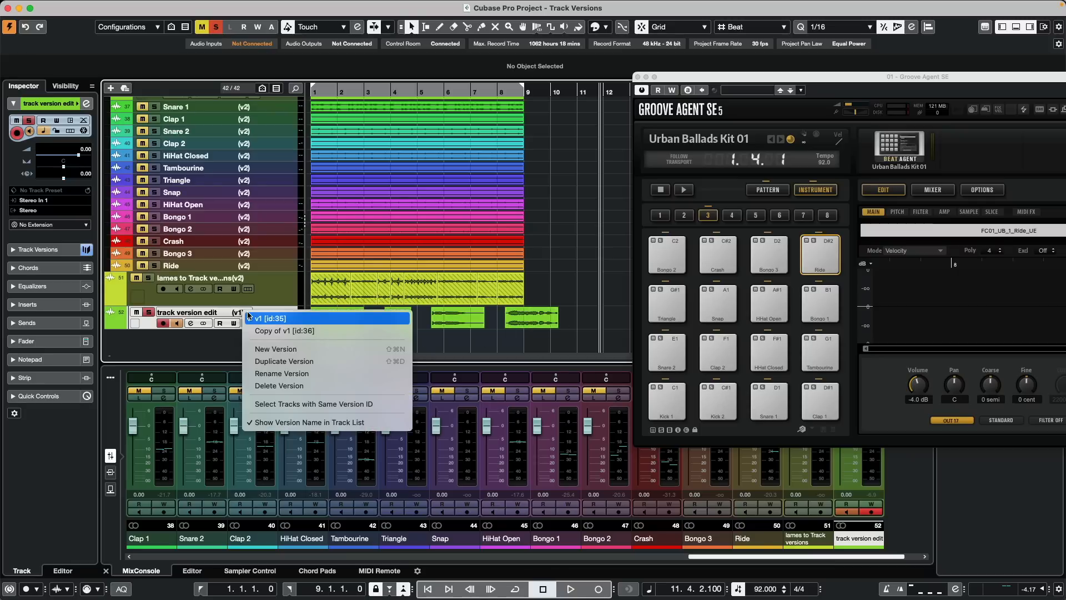
{"action": "left_click", "coordinate": [272, 332]}
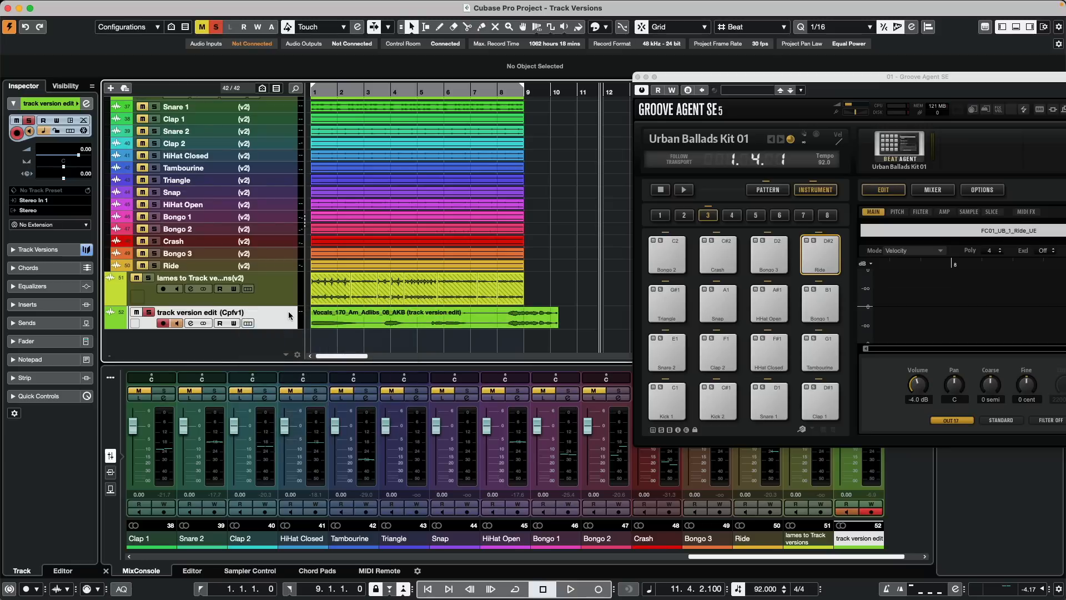
Open the bounced vocal event for VariAudio editing and lower the A#2 note between 5.3 and 5.4 in pitch
{"action": "double_click", "coordinate": [445, 320]}
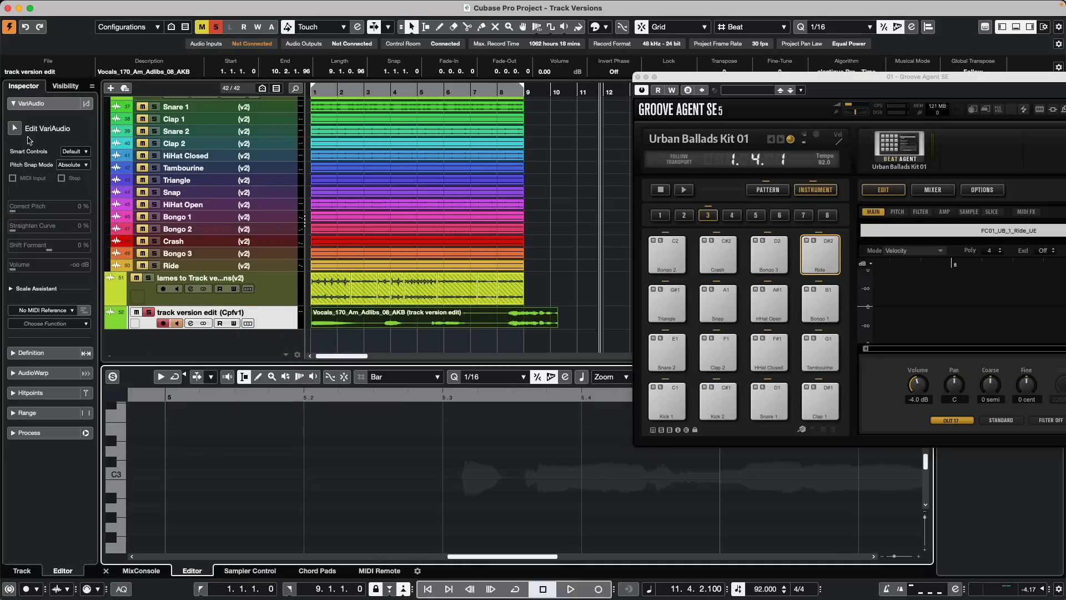
{"action": "left_click", "coordinate": [14, 128]}
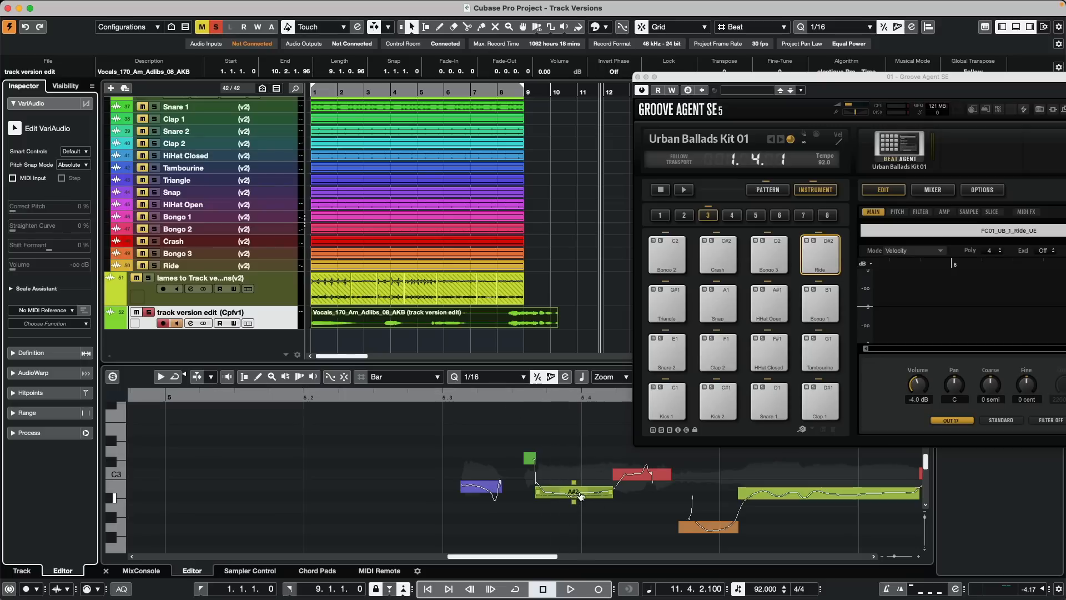
{"action": "left_click_drag", "start_coordinate": [574, 493], "coordinate": [574, 518]}
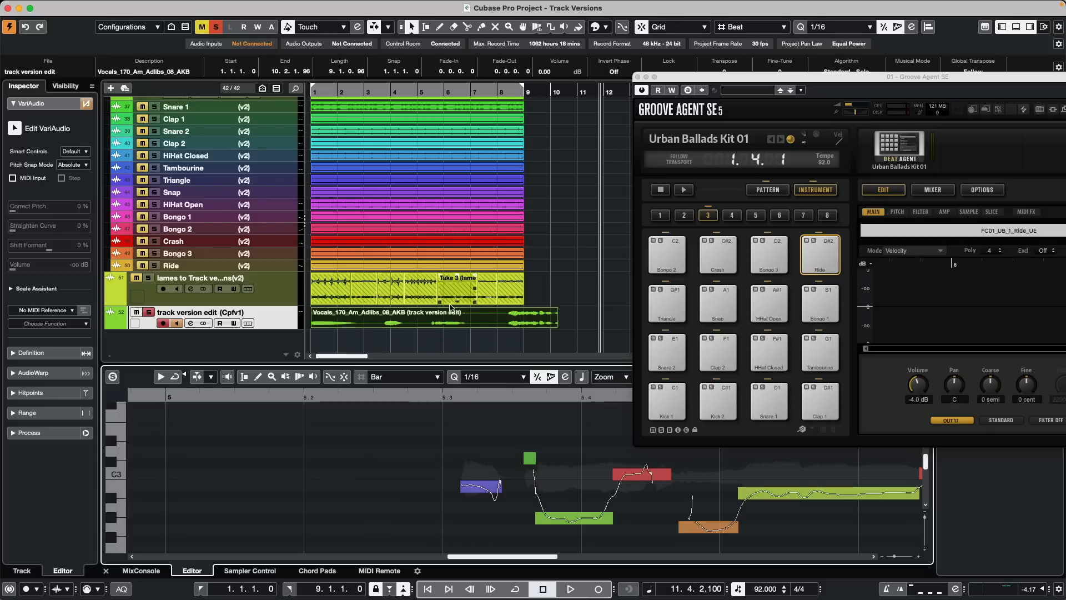
Check version v1, then return to "Copy of v1" and reopen its vocal event in the editor to review the pitch edit
{"action": "left_click", "coordinate": [250, 312]}
{"action": "left_click", "coordinate": [251, 312]}
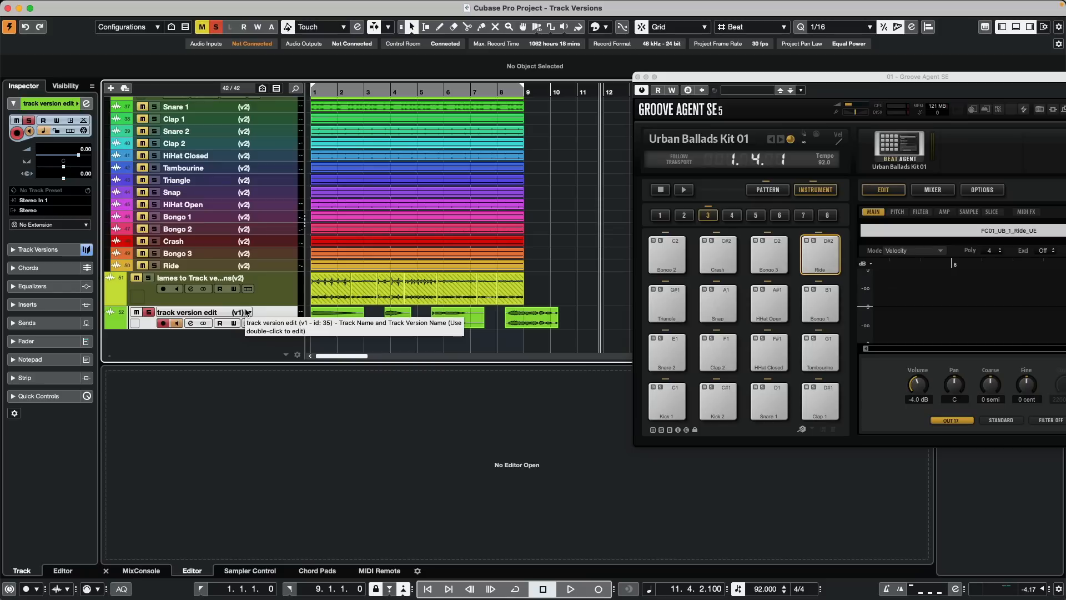
{"action": "left_click", "coordinate": [247, 312]}
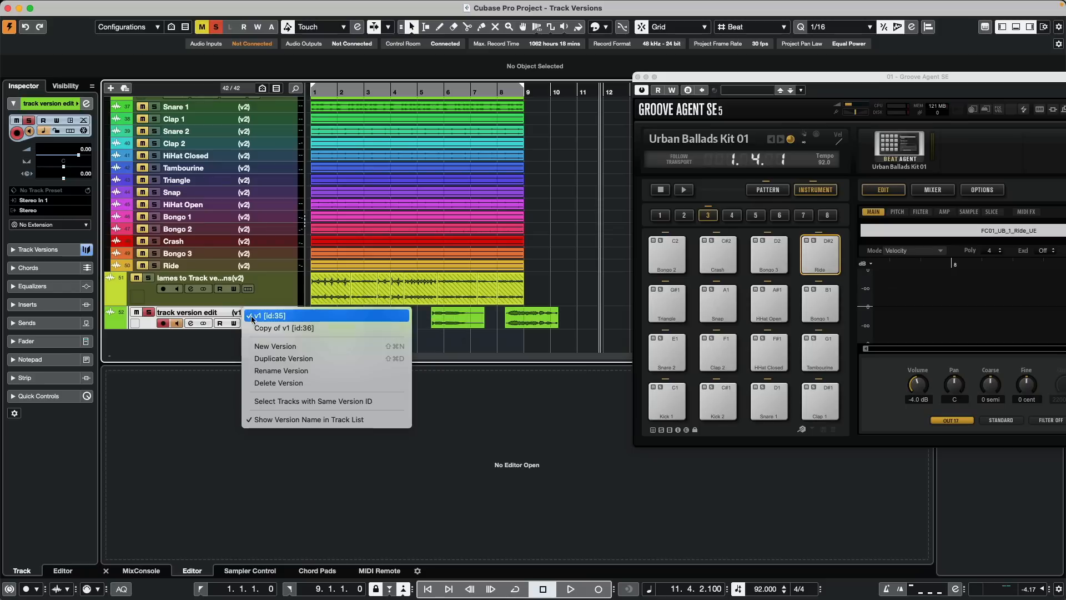
{"action": "left_click", "coordinate": [262, 327]}
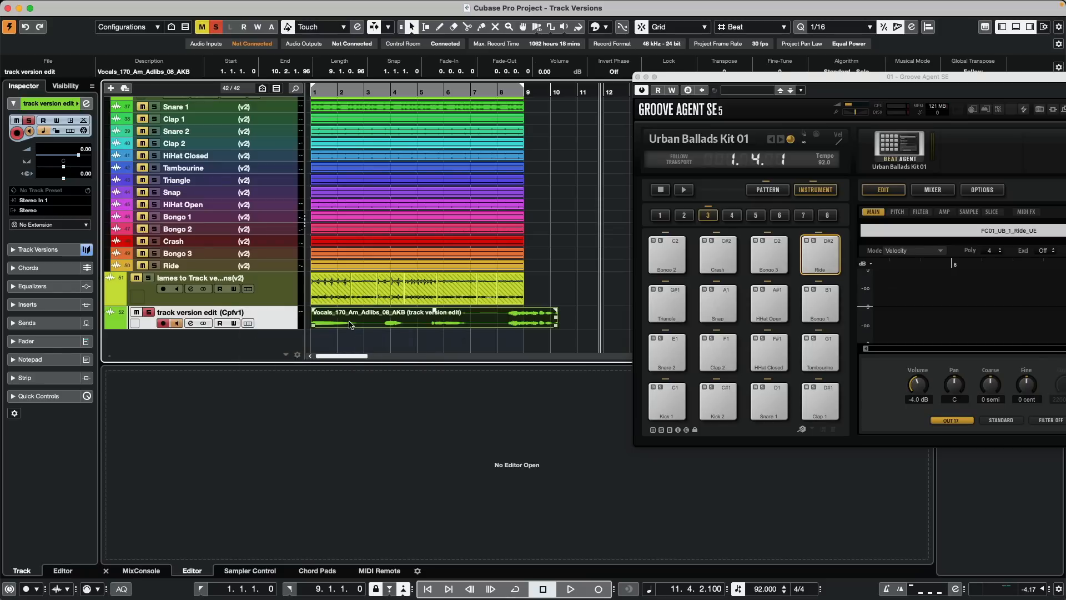
{"action": "double_click", "coordinate": [346, 326]}
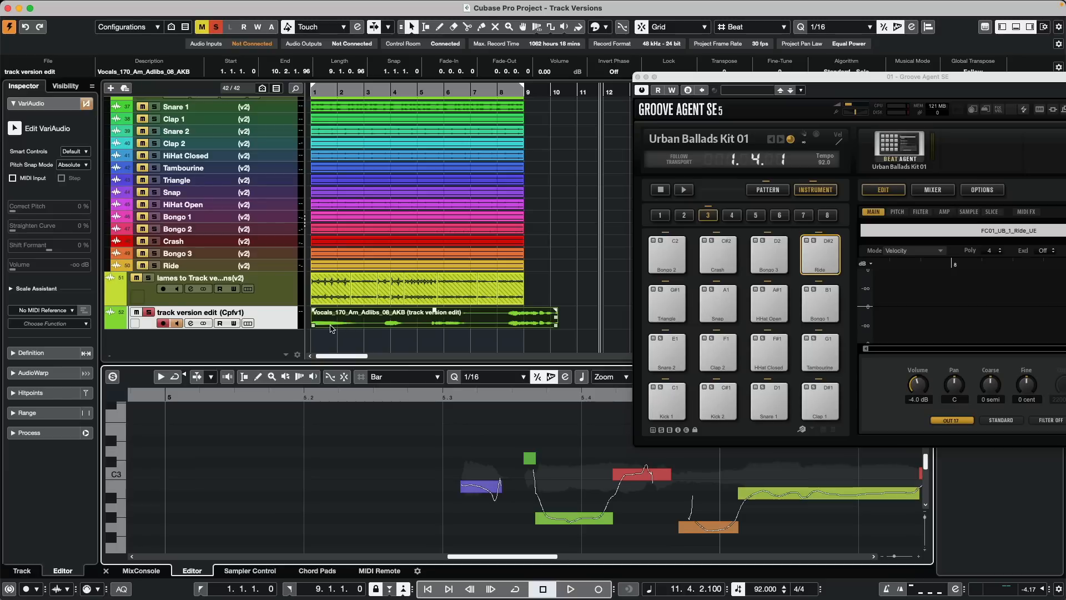